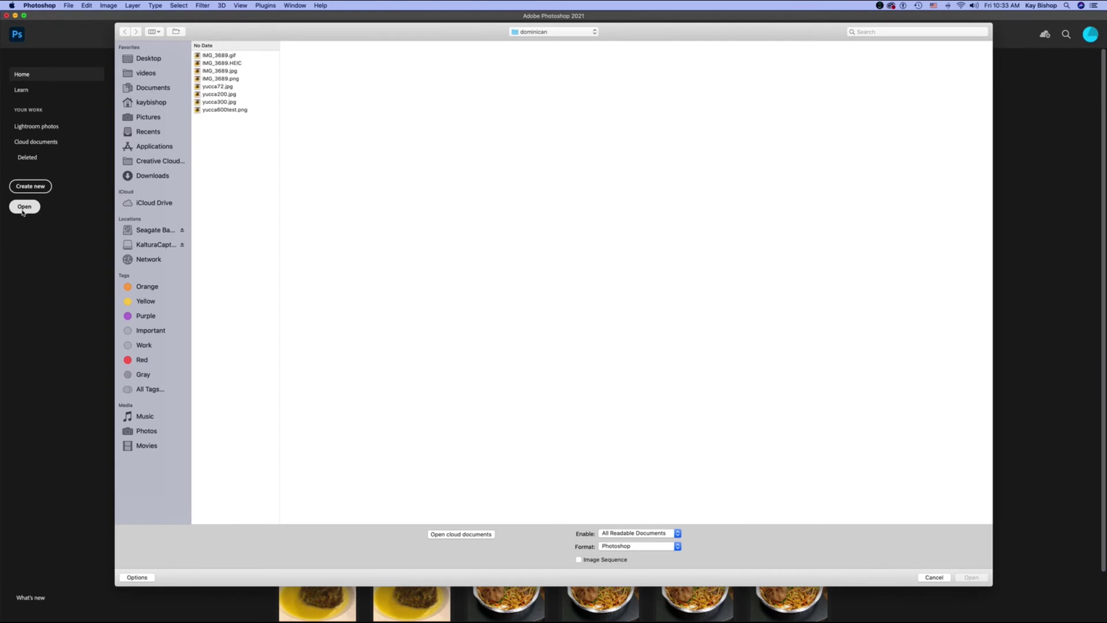
Open the IMG_3689.HEIC photo from the dominican folder.
left_click_drag(268, 38, 305, 71)
double_click(278, 97)
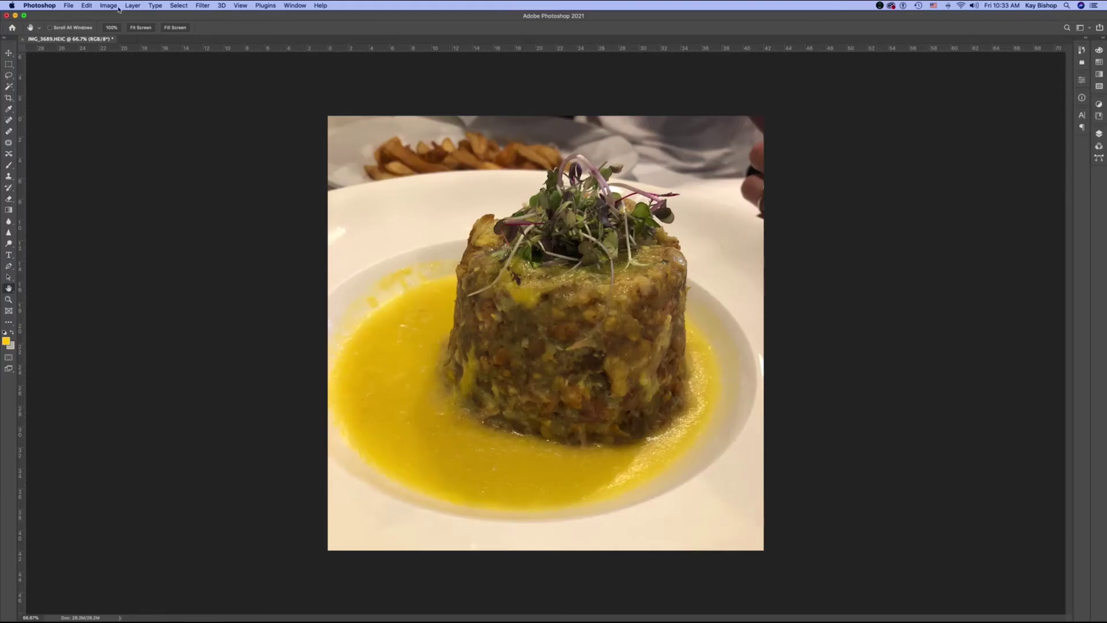
Check the photo's color mode options and its image size settings without changing anything.
left_click(110, 6)
mouse_move(162, 16)
mouse_move(115, 19)
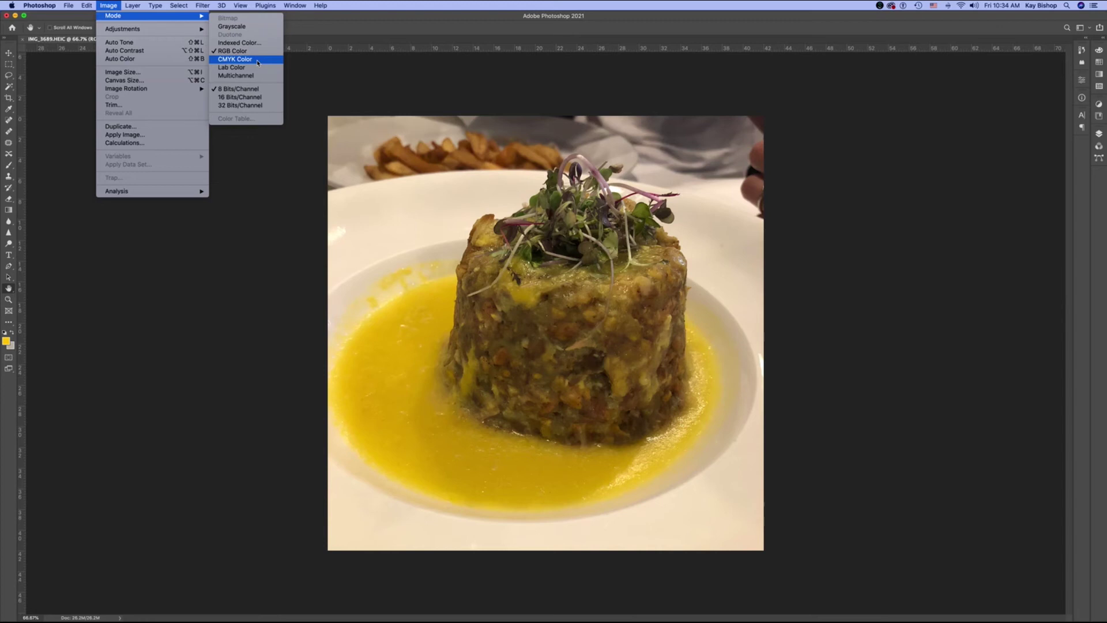
left_click(145, 75)
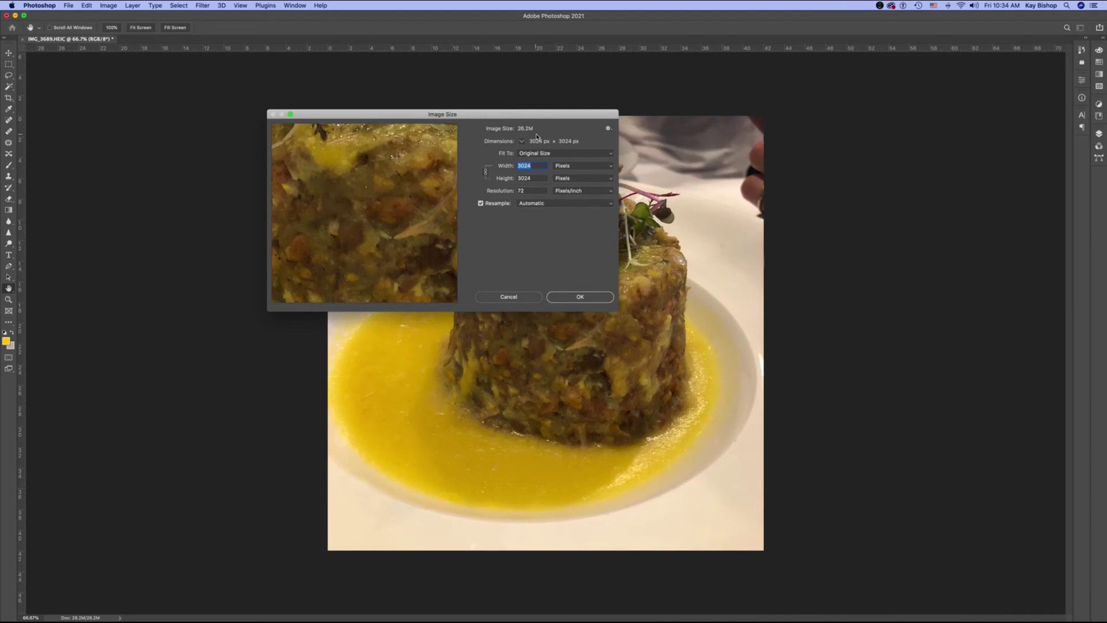
left_click(522, 296)
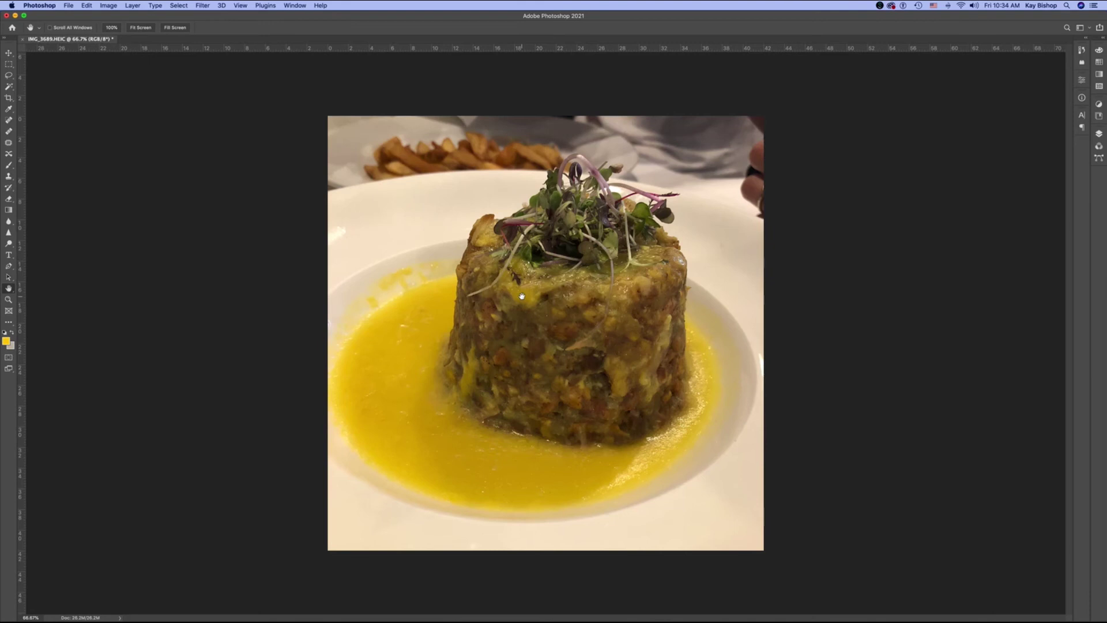
Save the photo on the computer as yucca.jpg in JPEG format, with quality 12 (Maximum) and Baseline ("Standard").
left_click(69, 6)
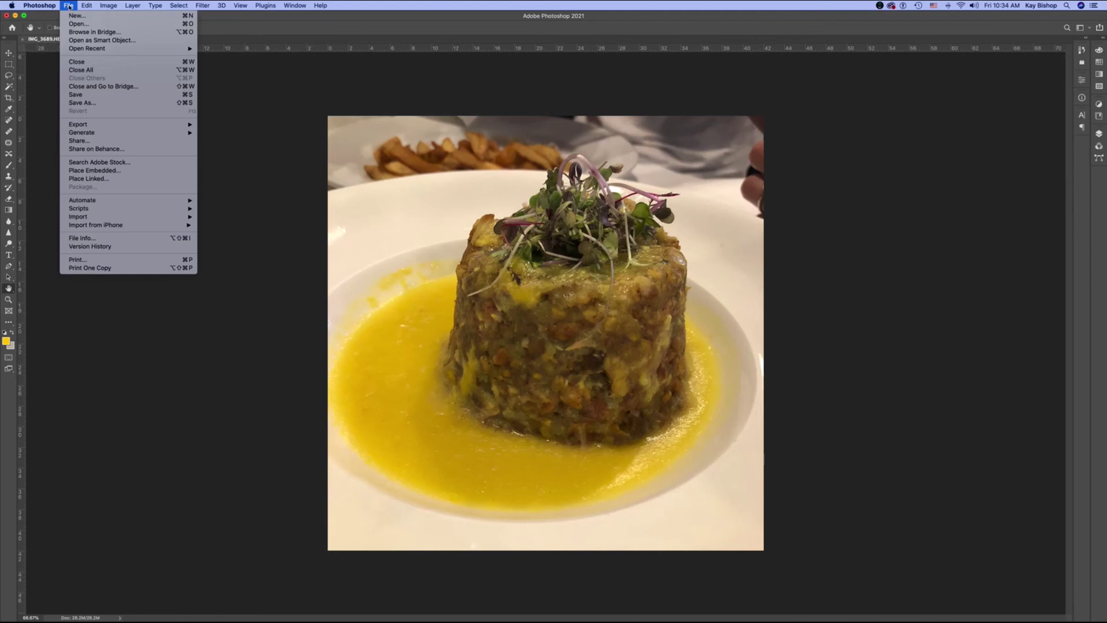
left_click(112, 103)
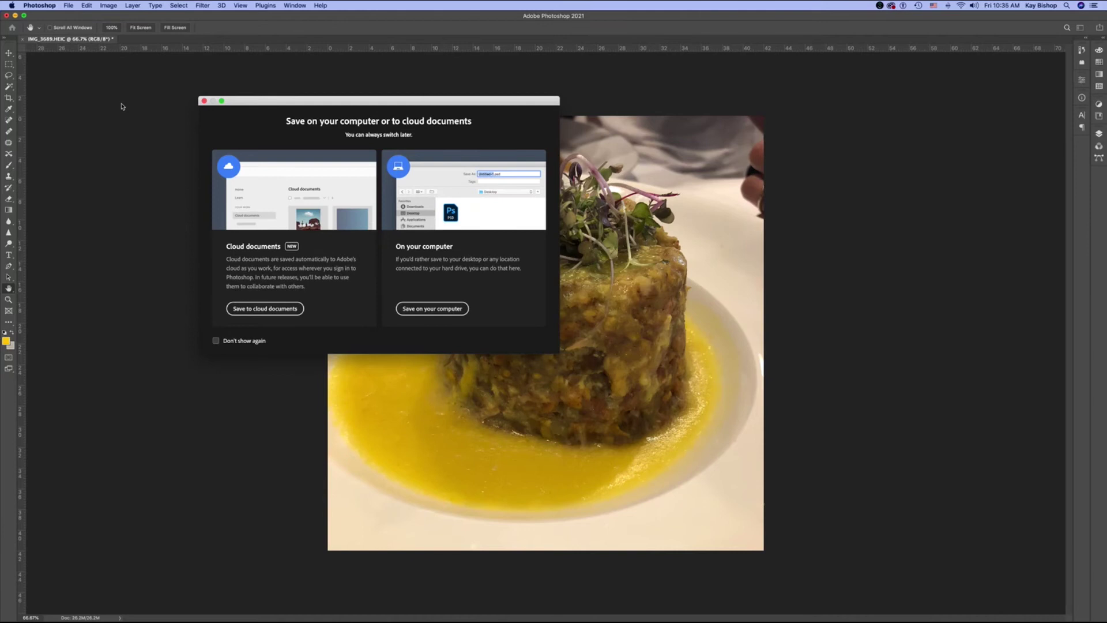
left_click(452, 309)
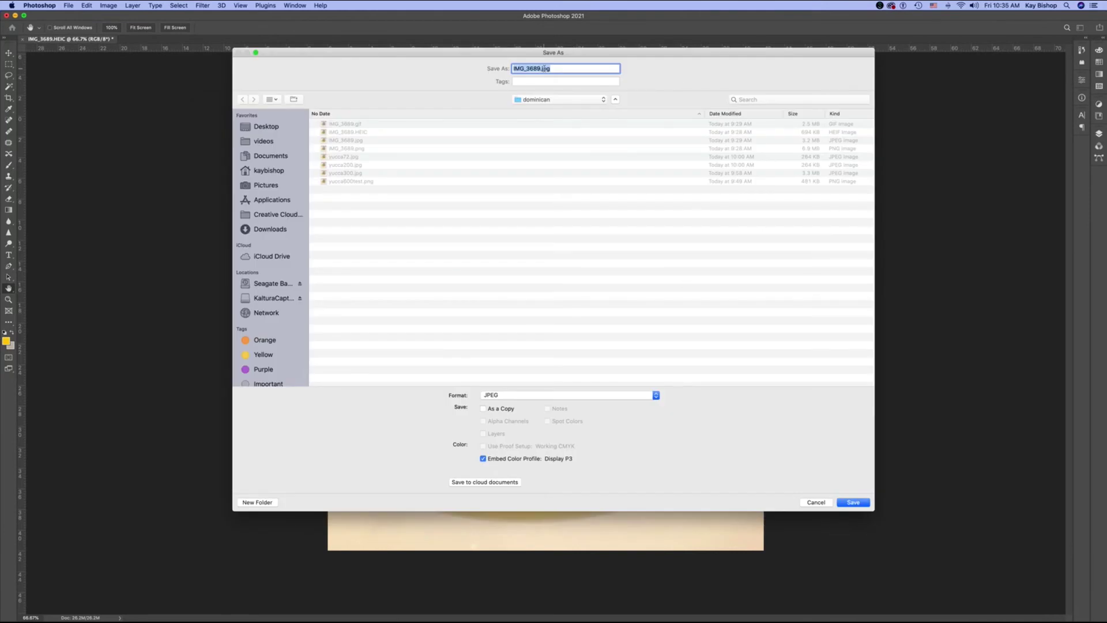
left_click(538, 68)
double_click(538, 69)
type("yucca")
left_click(501, 395)
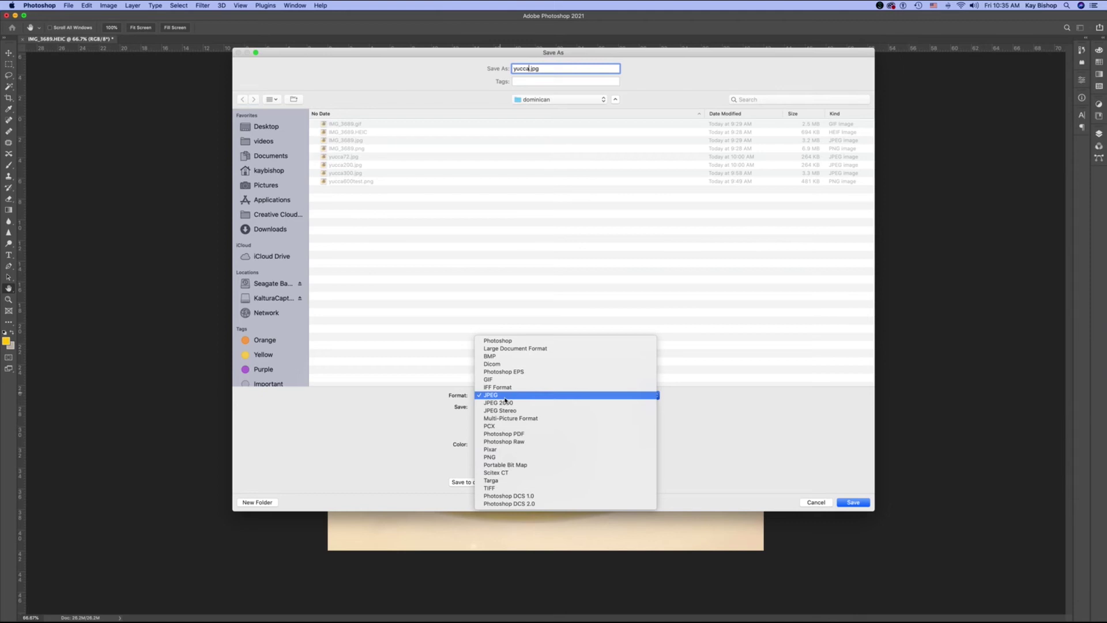
left_click(854, 503)
left_click(854, 503)
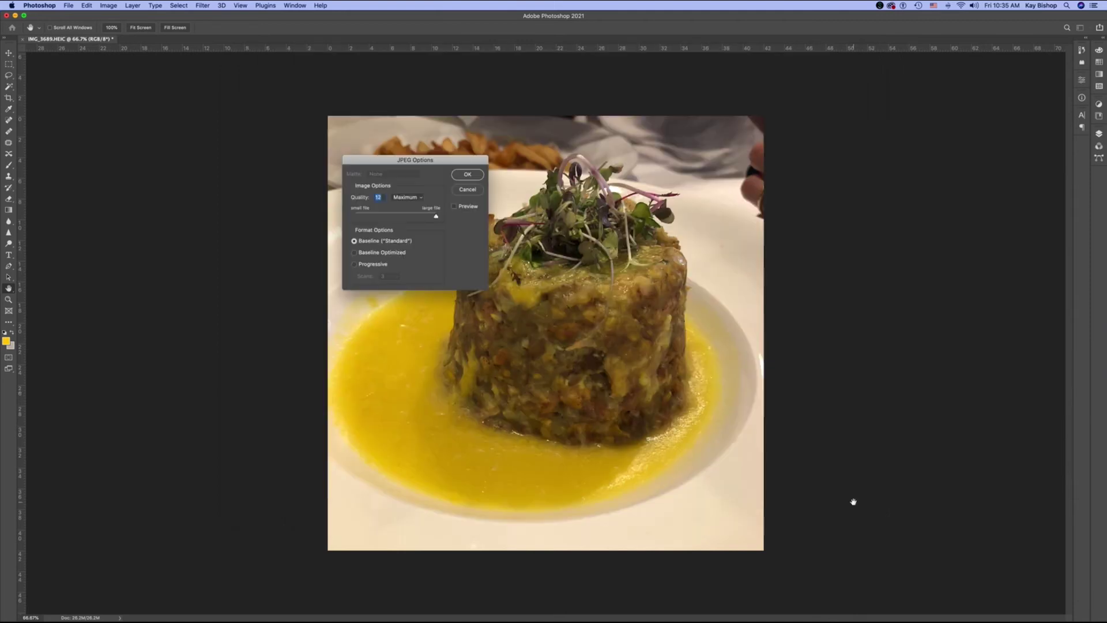
left_click(473, 180)
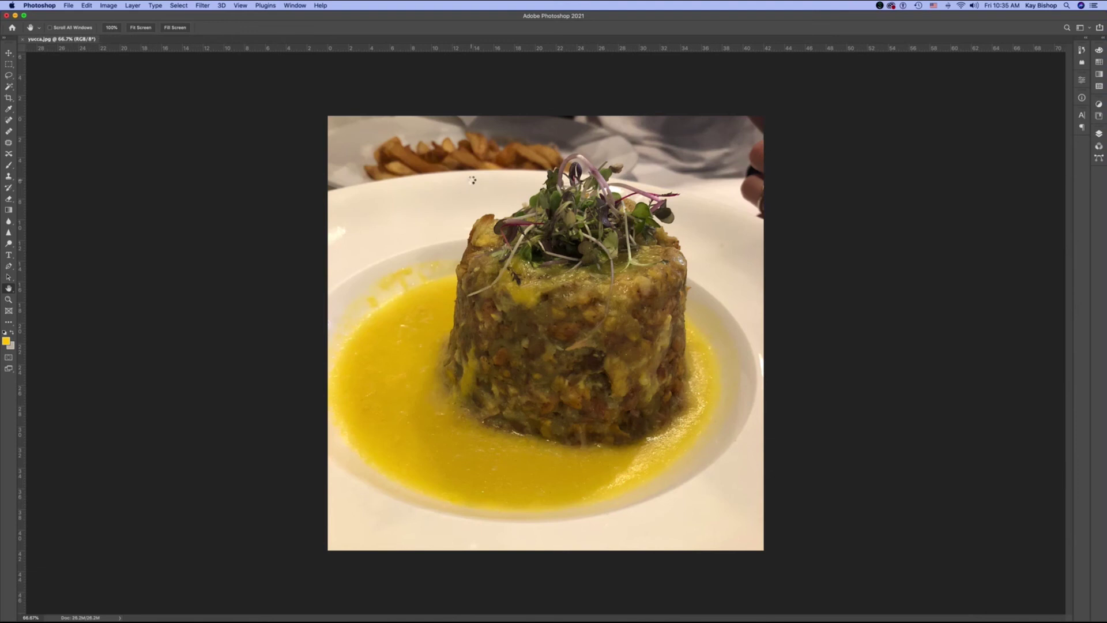
Open the original IMG_3689.HEIC again from the dominican folder alongside yucca.jpg.
left_click(74, 7)
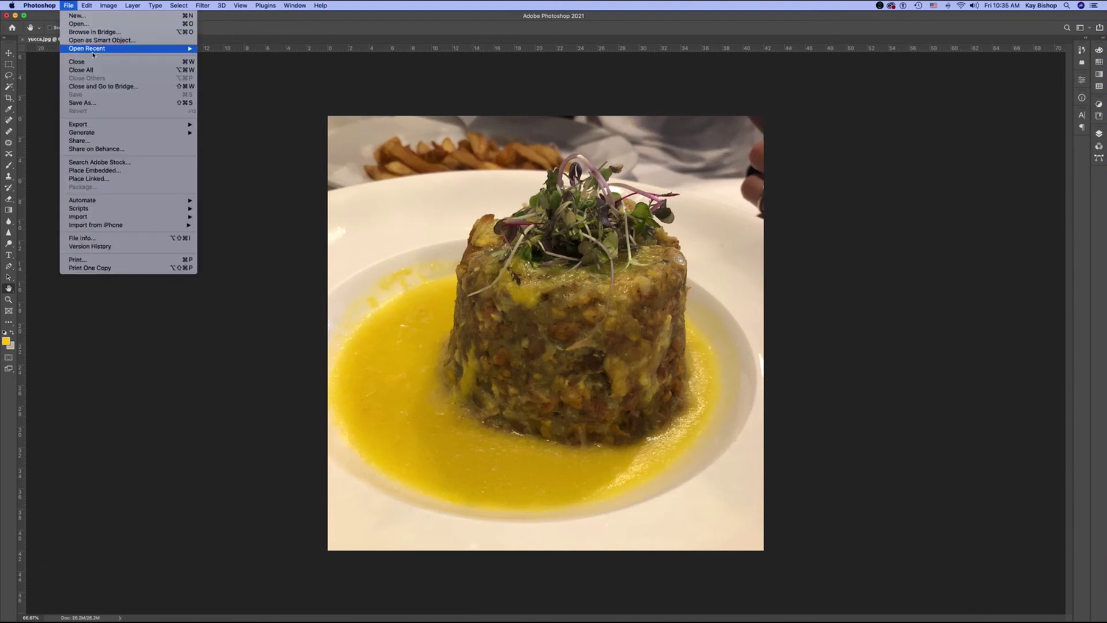
mouse_move(92, 51)
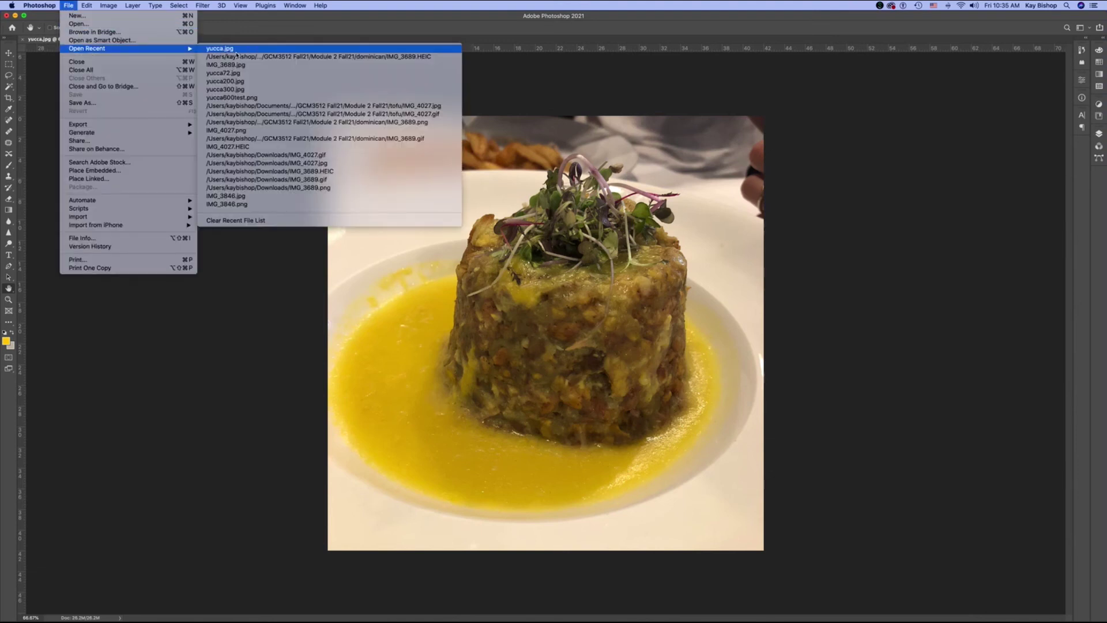
key("super+o")
left_click(280, 99)
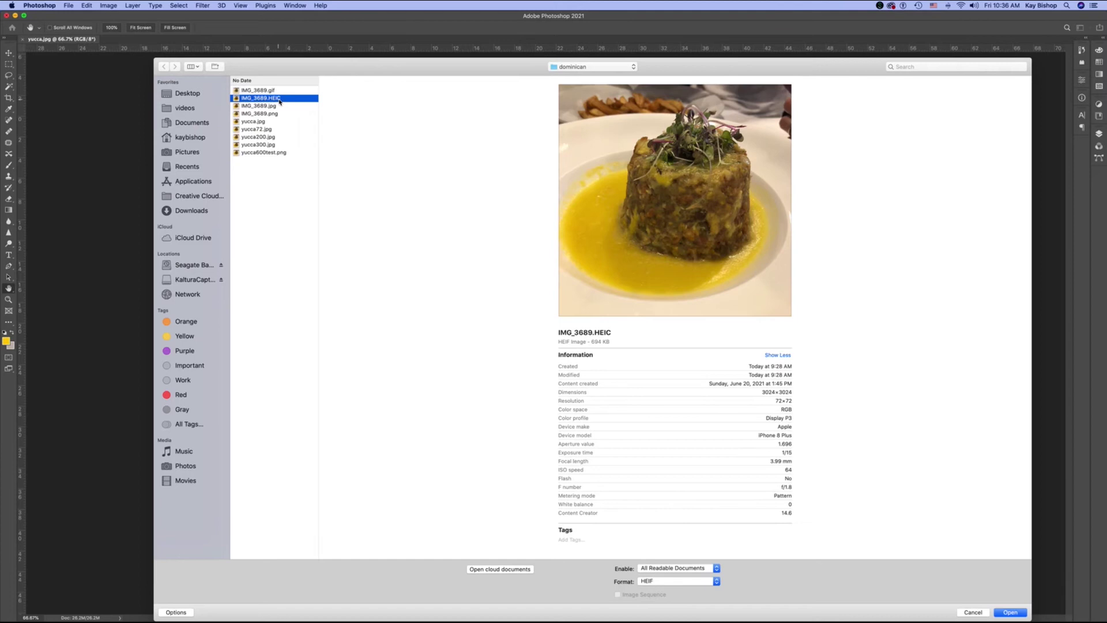
double_click(279, 99)
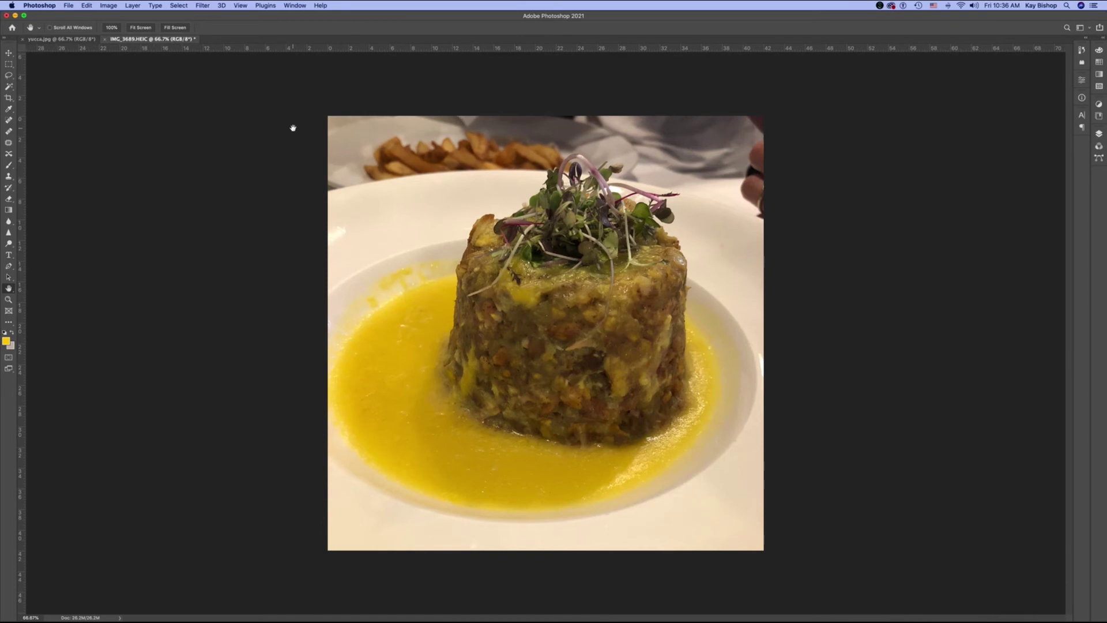
Save the reopened HEIC photo on the computer as yucca.gif in GIF format, keeping the default GIF options.
left_click(69, 5)
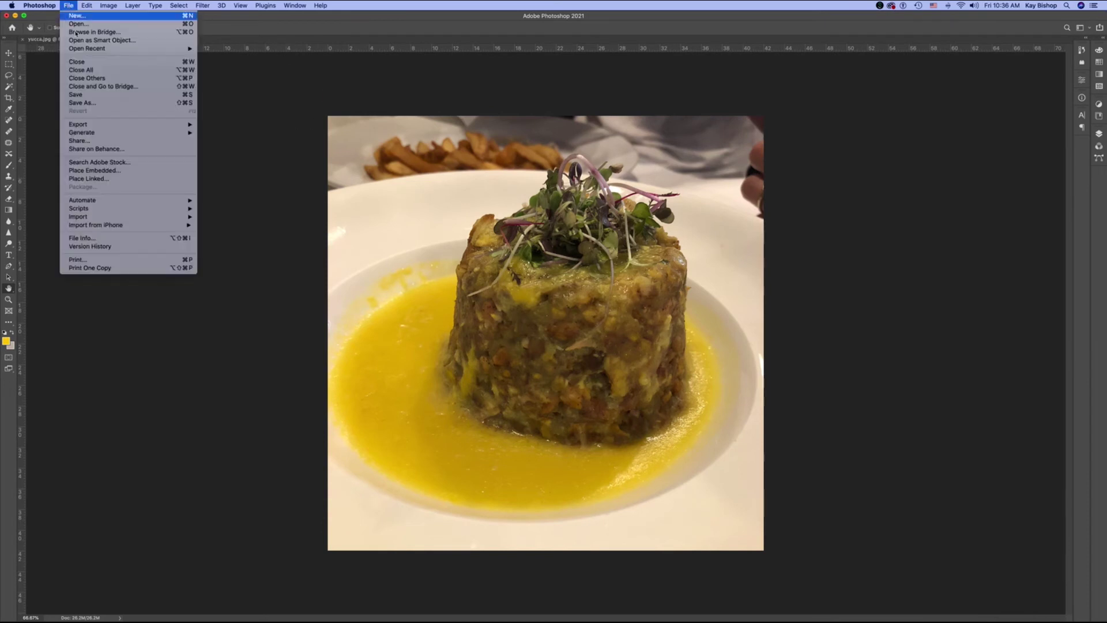
left_click(116, 104)
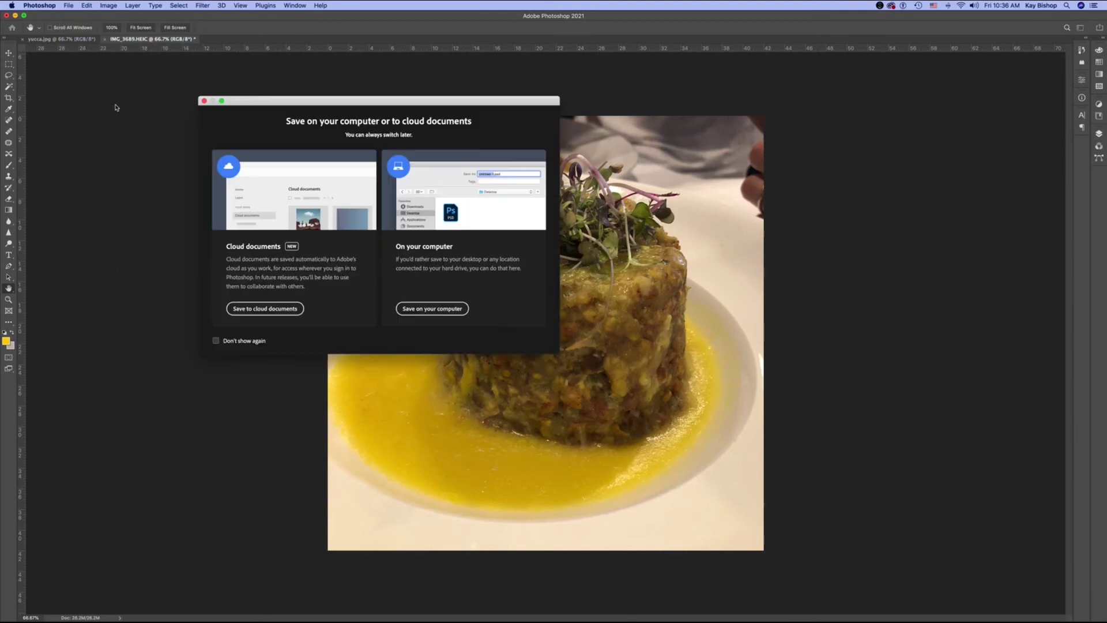
left_click(410, 310)
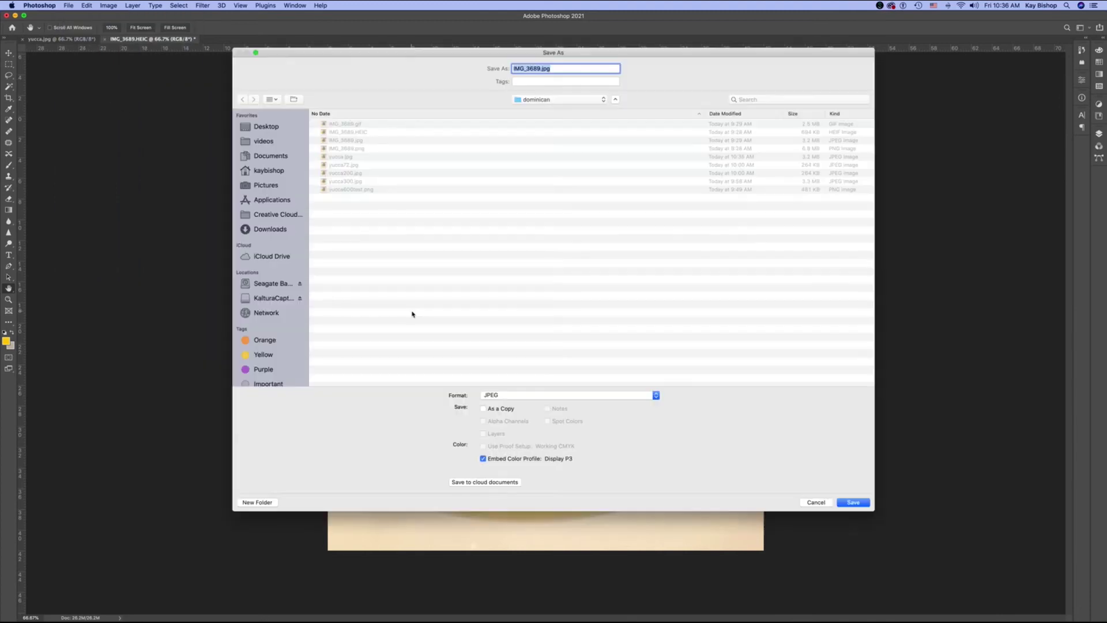
left_click(580, 395)
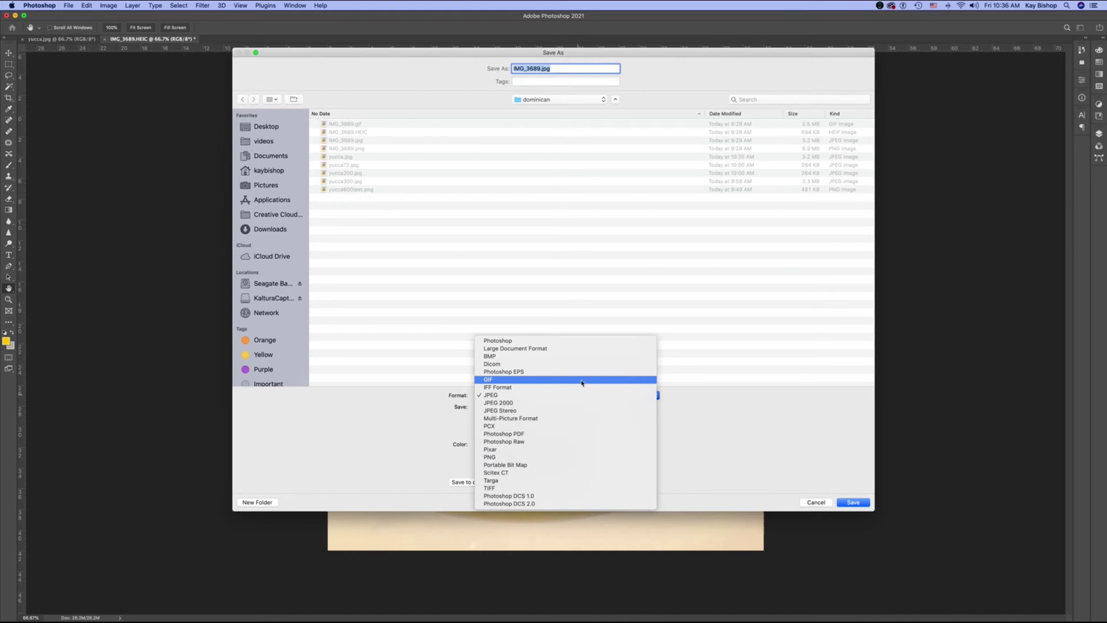
left_click(581, 380)
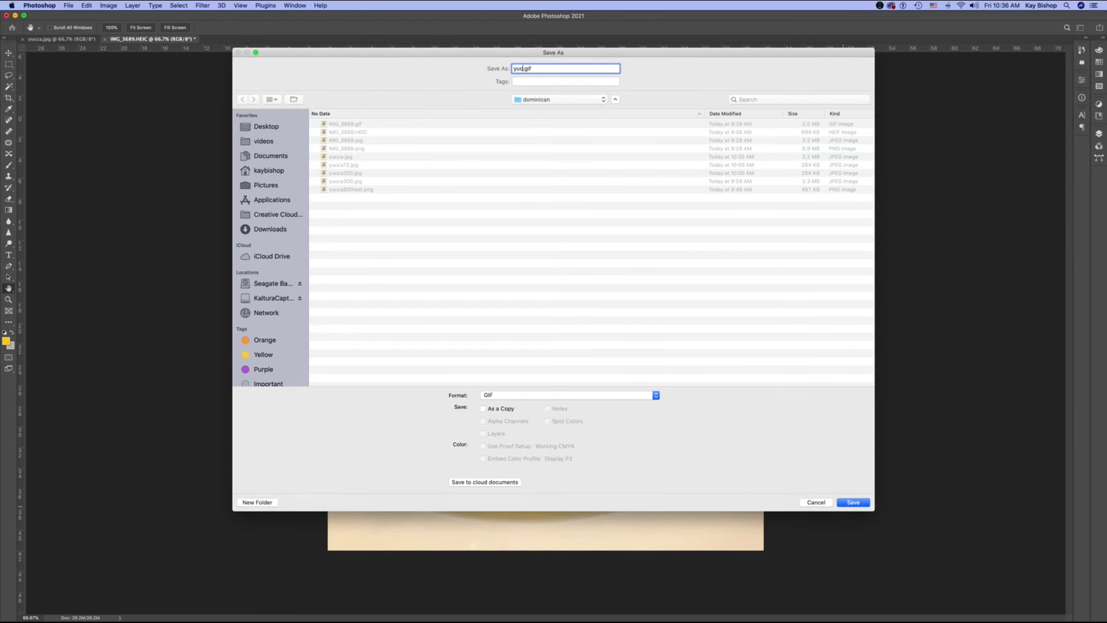
key("Return")
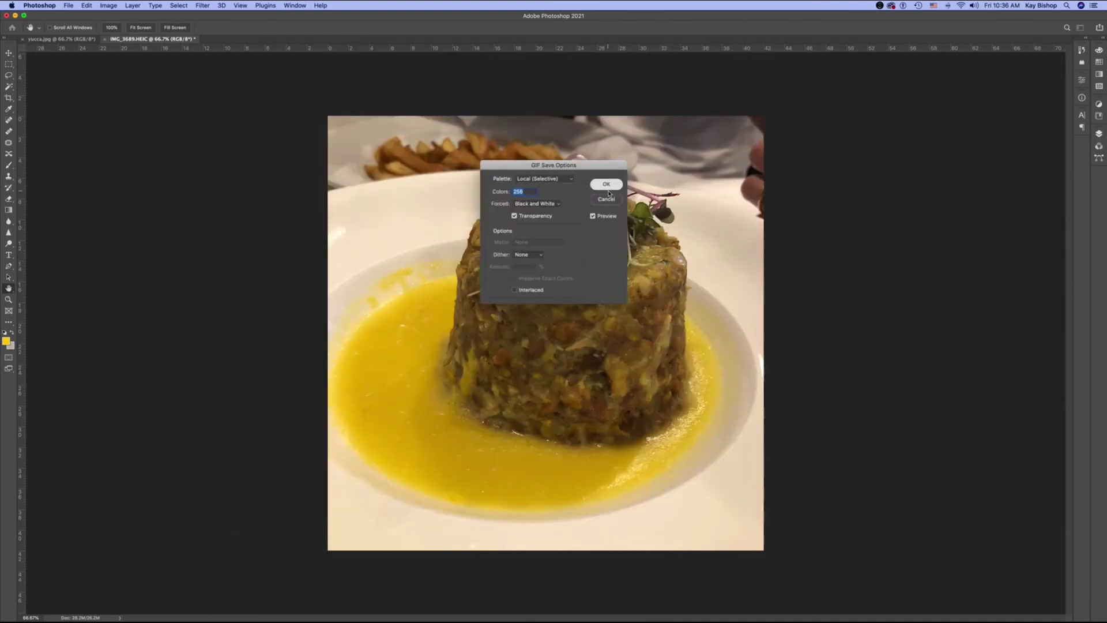
left_click(607, 186)
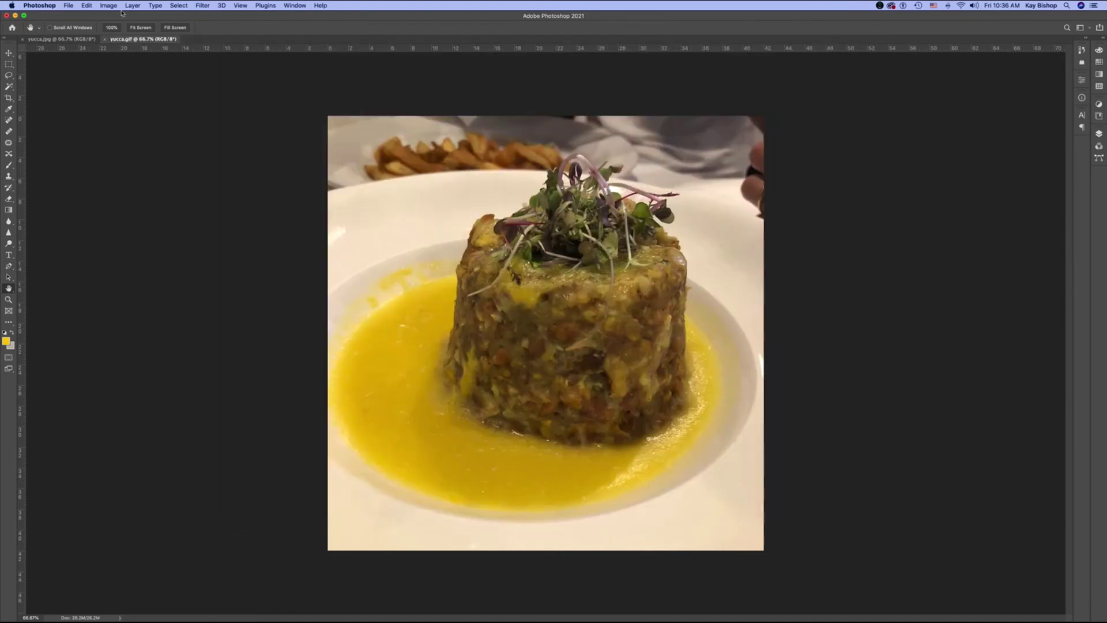
Open IMG_3689.HEIC once more as a third document next to yucca.jpg and yucca.gif.
left_click(68, 6)
mouse_move(88, 51)
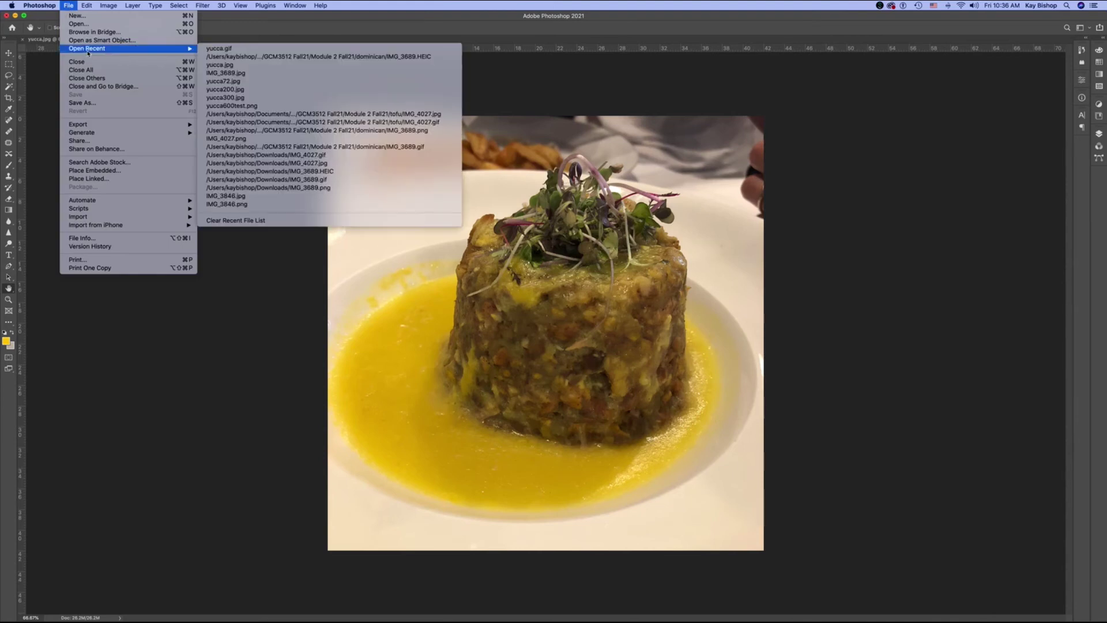
left_click(86, 25)
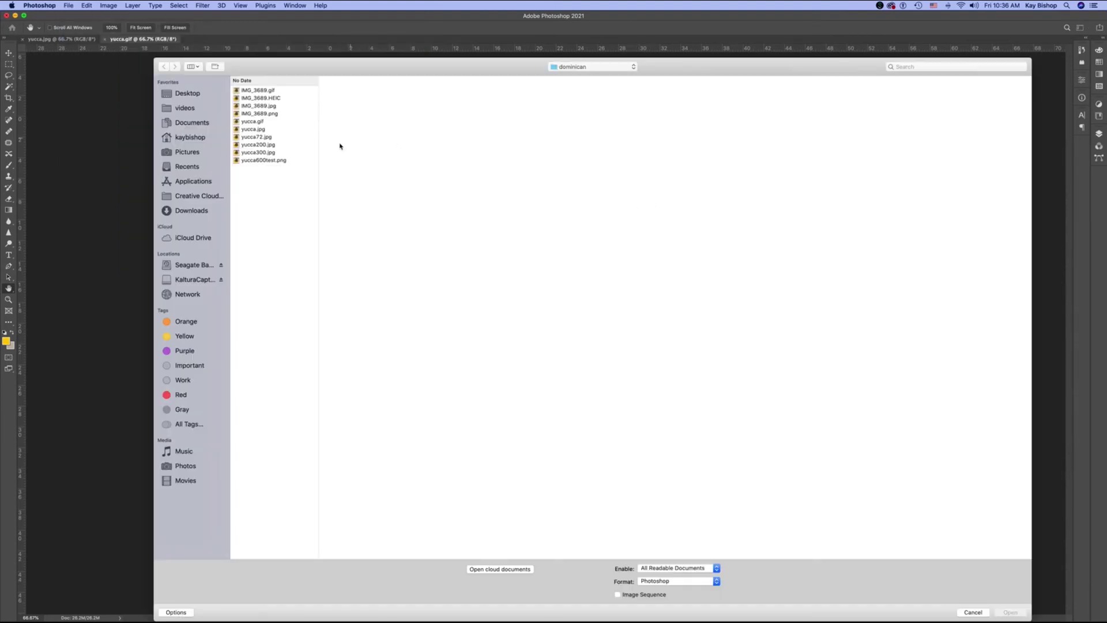
double_click(356, 113)
Save the third document on the computer as yucca.png in PNG format with its color profile embedded.
left_click(69, 6)
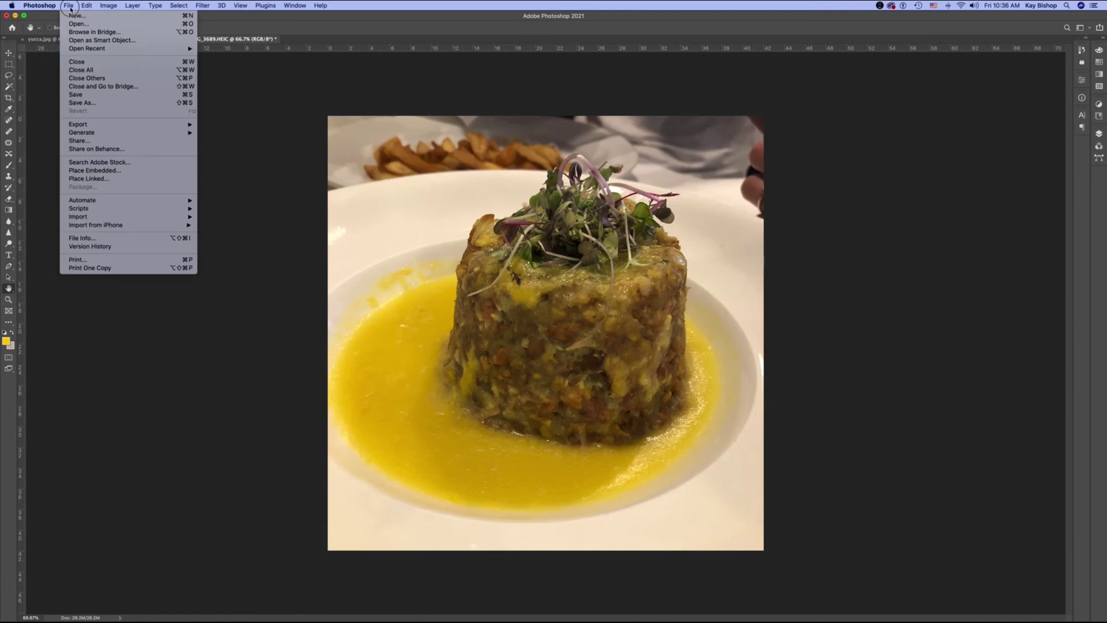
left_click(110, 105)
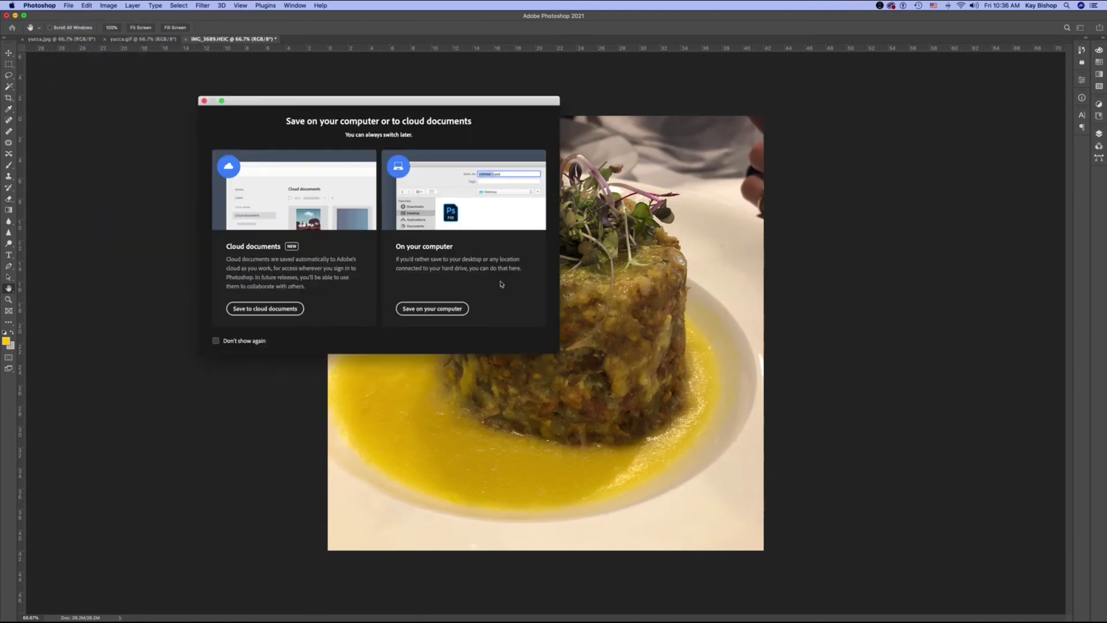
left_click(454, 310)
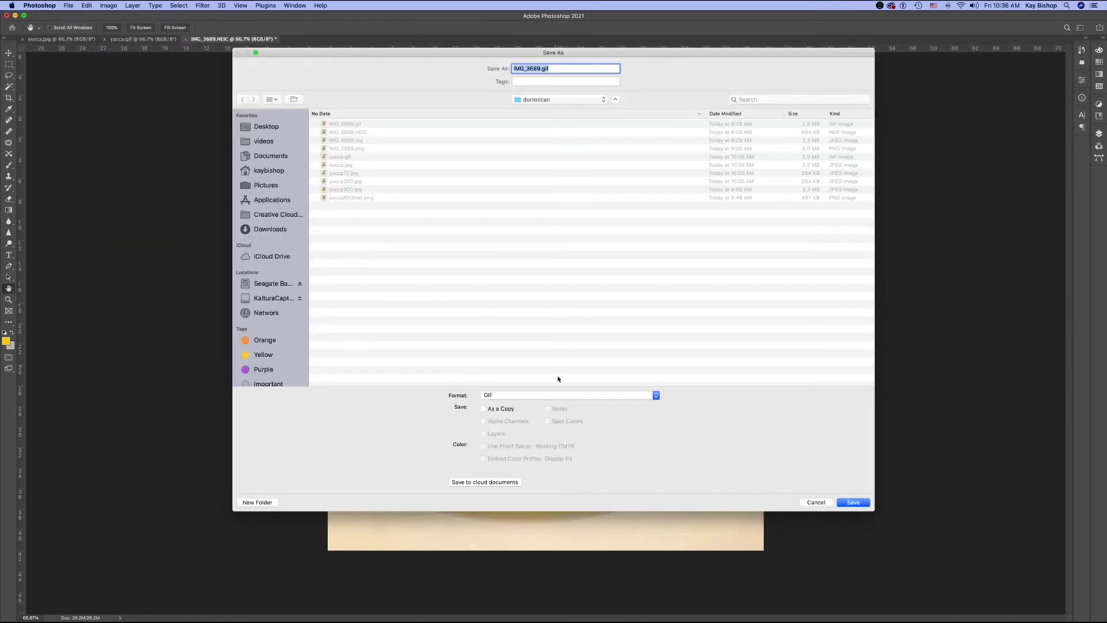
left_click(560, 395)
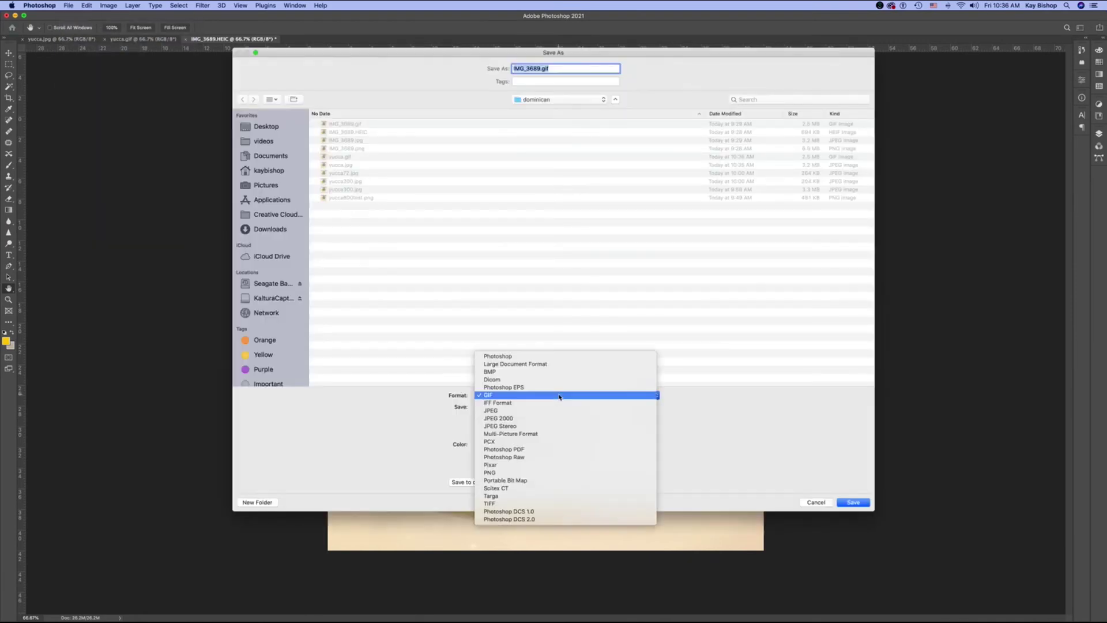
left_click(566, 473)
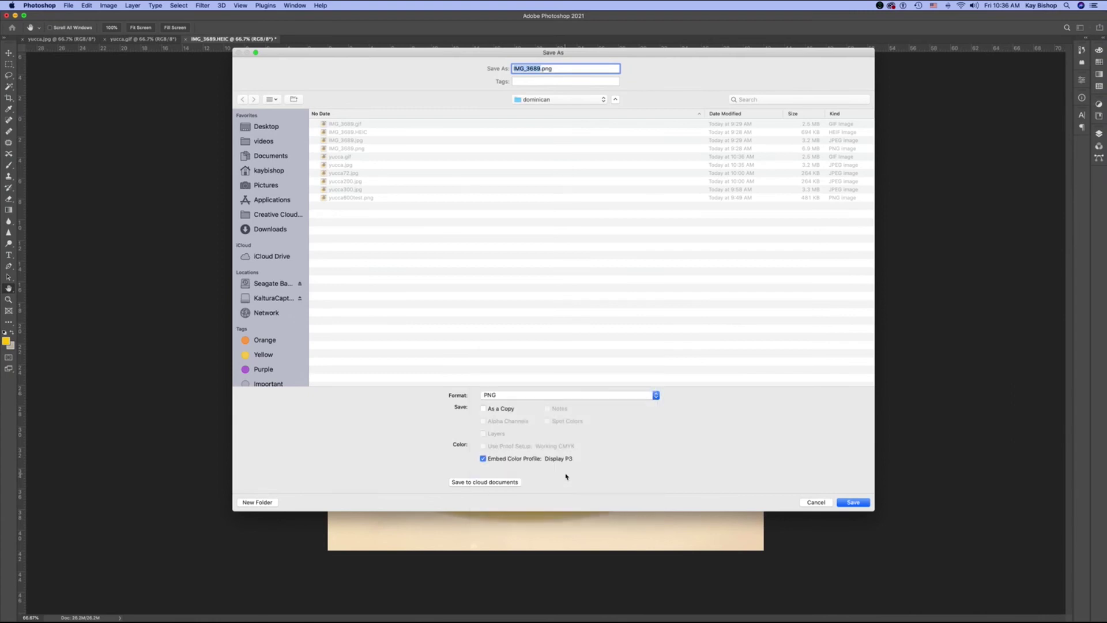
type("yucca")
key("Return")
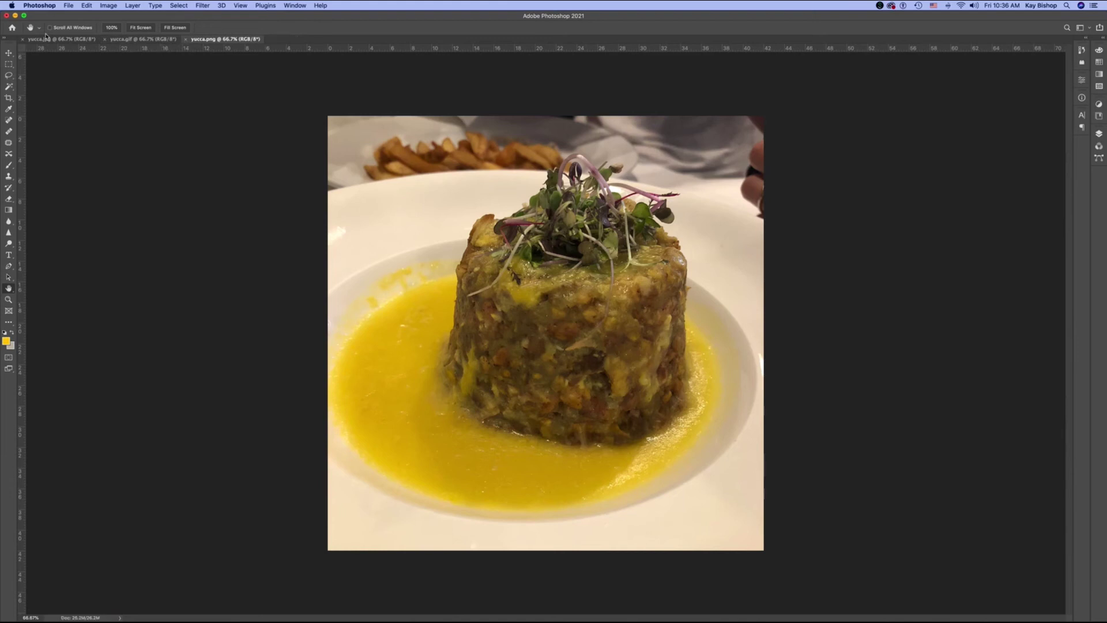
Arrange the three yucca images in a 3-up vertical layout and enlarge all of them to fill their windows.
left_click(296, 6)
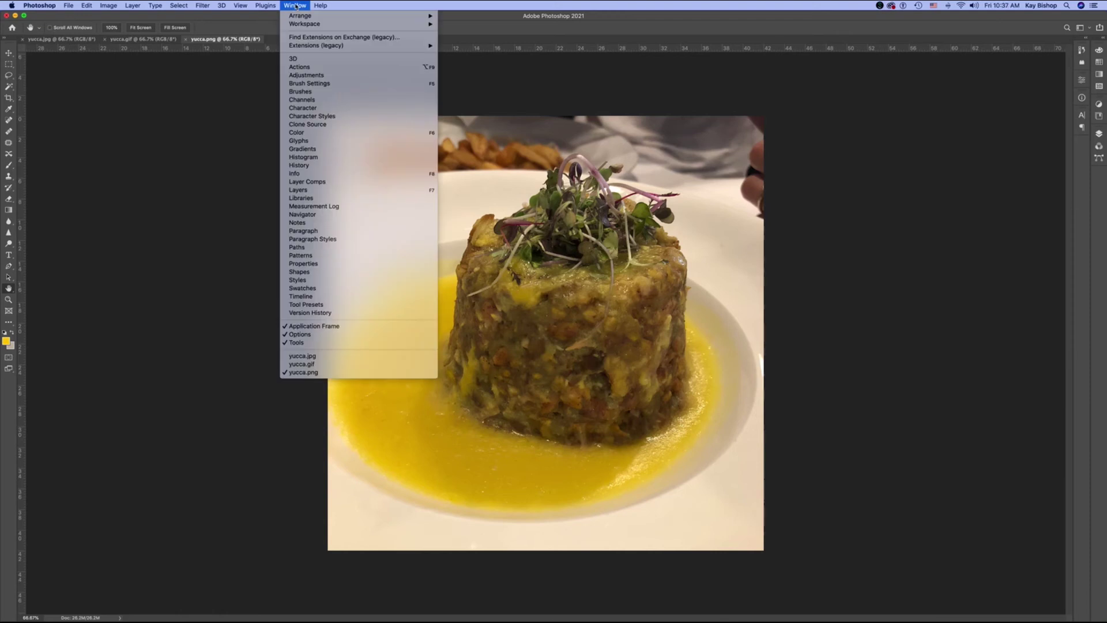
mouse_move(303, 17)
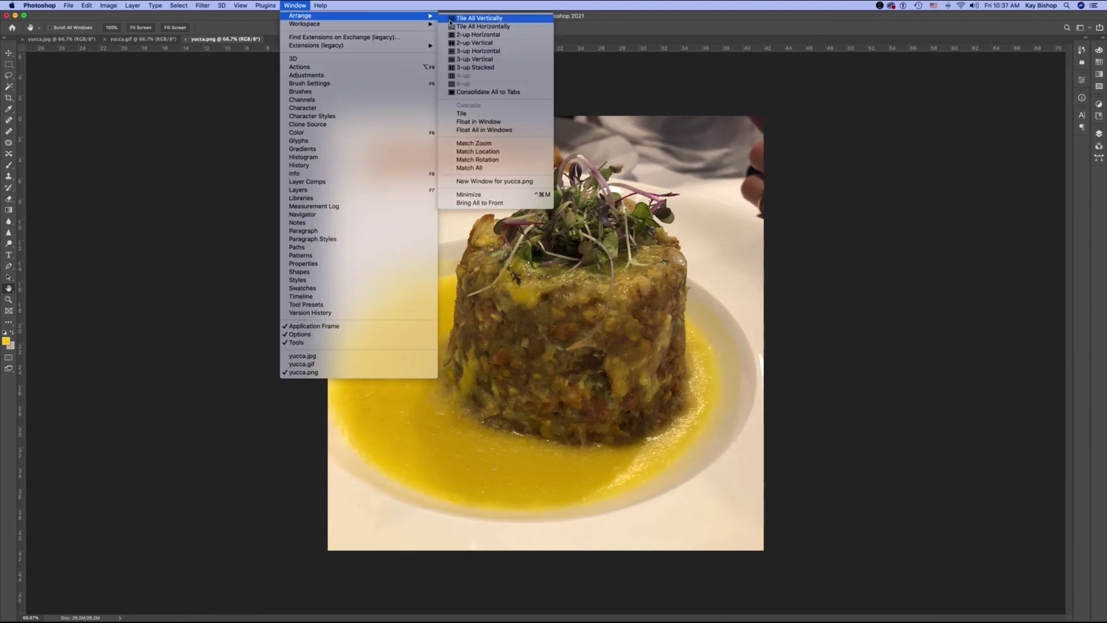
left_click(474, 59)
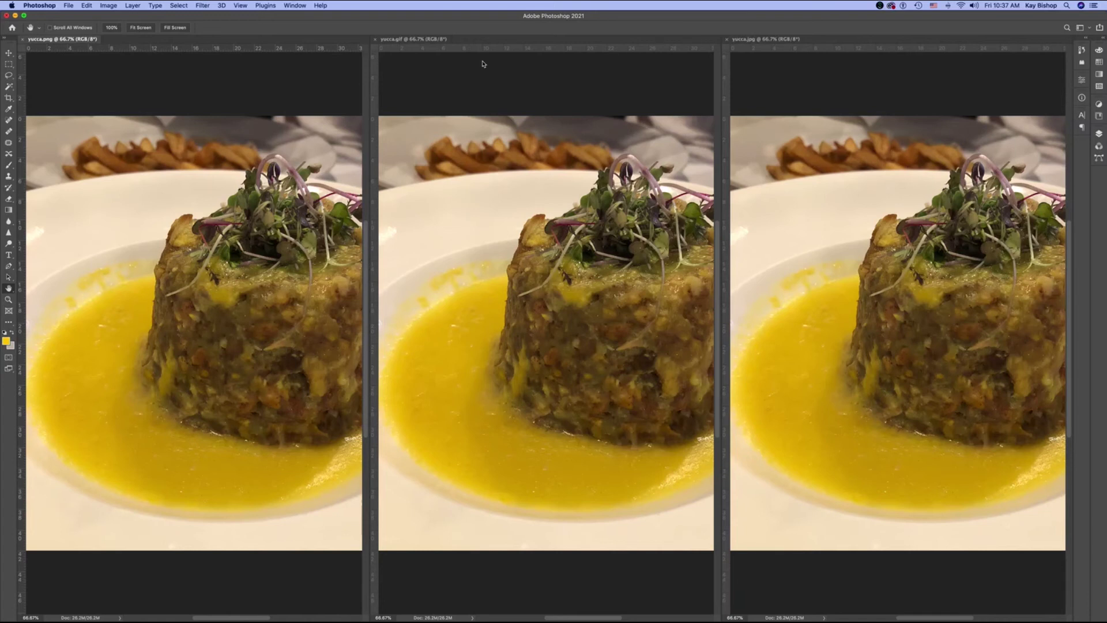
scroll(483, 64, "down", 10)
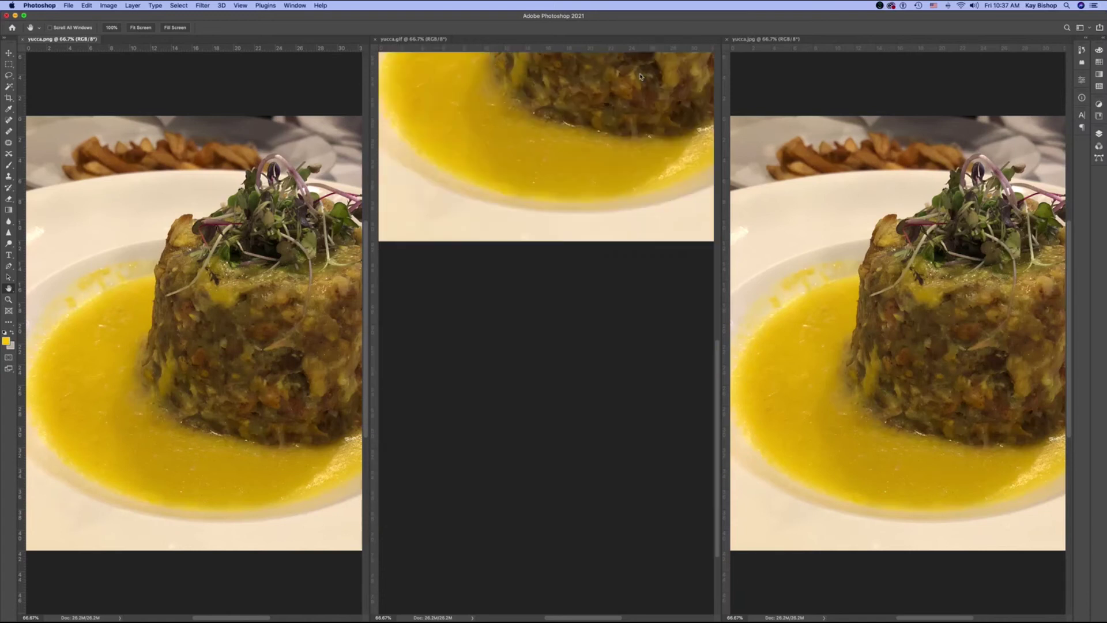
left_click(175, 27, "shift")
In the Image Size settings of yucca.jpg, turn off Resample and set the resolution to 600 pixels per inch.
left_click(823, 112)
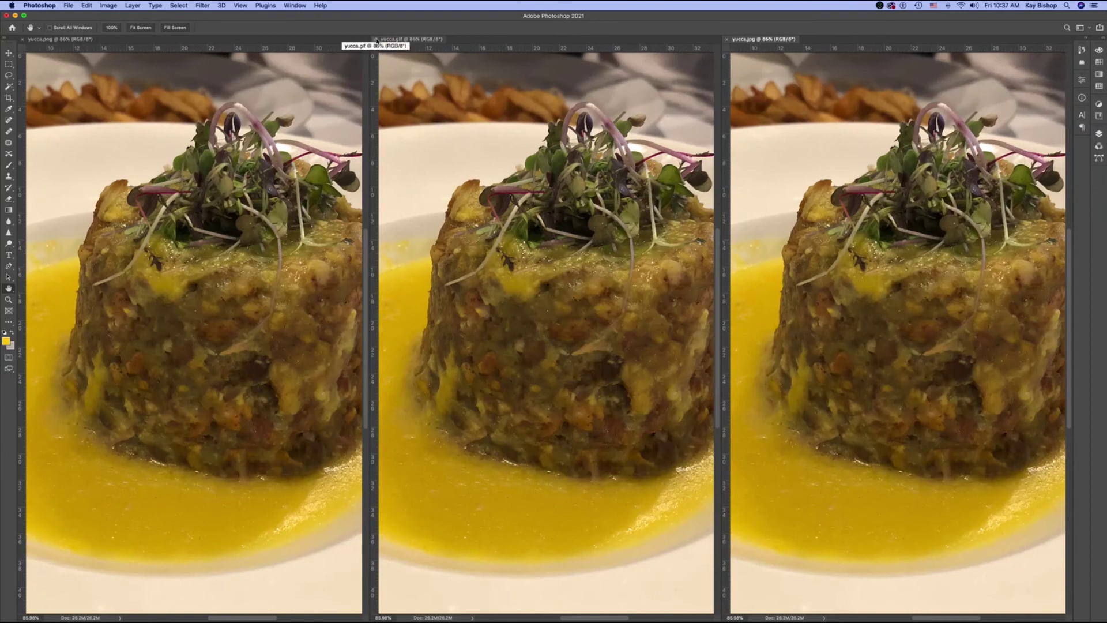
left_click(106, 6)
left_click(138, 71)
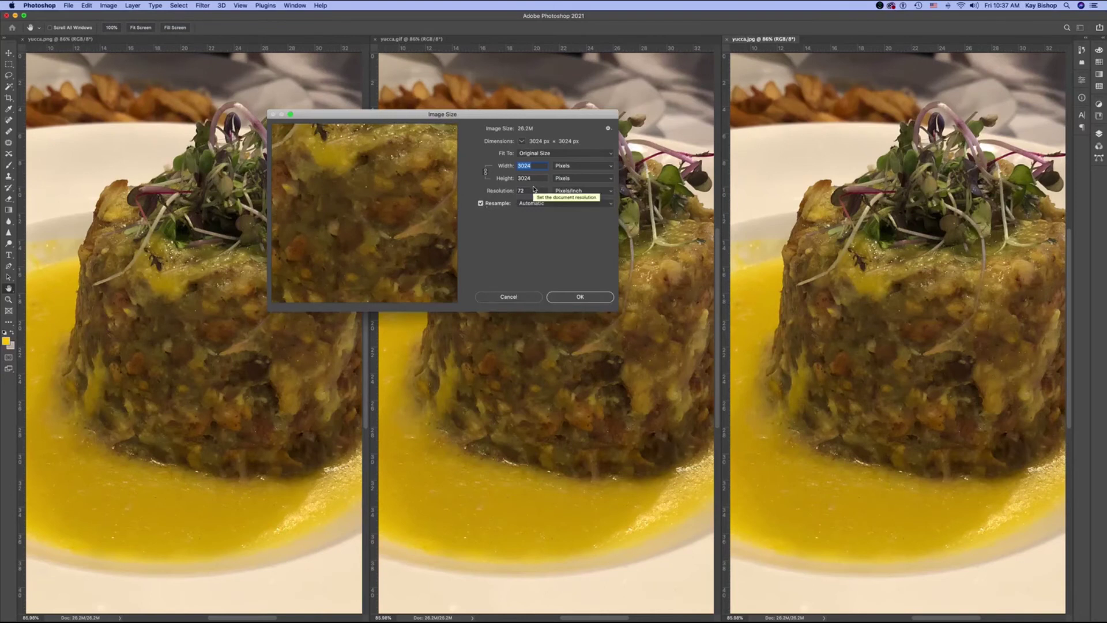
left_click(481, 204)
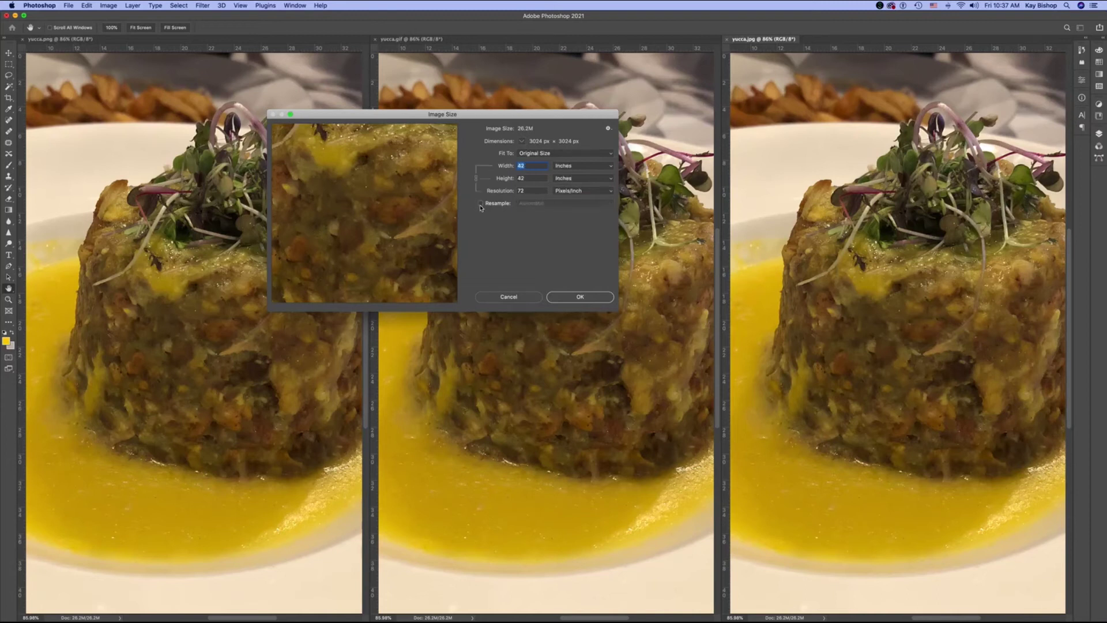
left_click(526, 191)
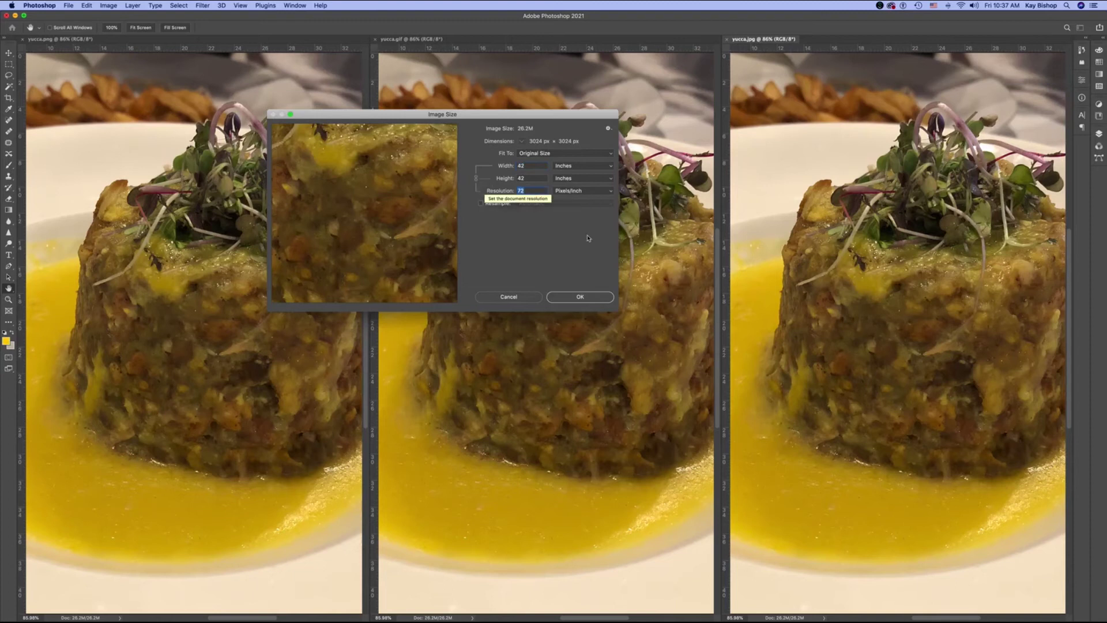
type("600")
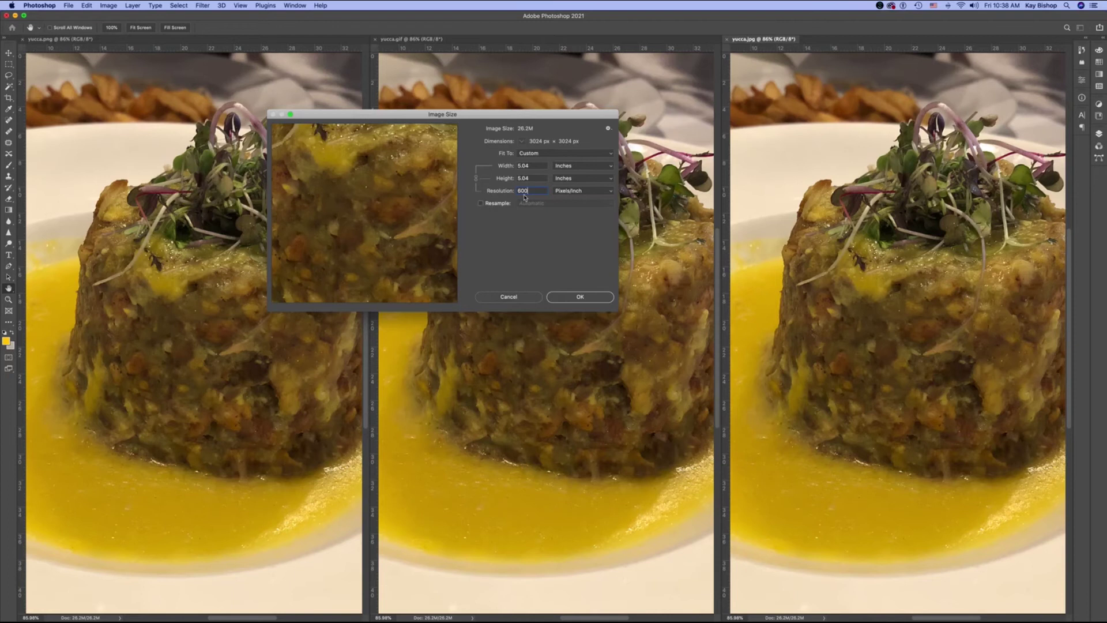
Turn Resample back on for yucca.jpg and switch the dimension units to Pixels.
left_click(558, 171)
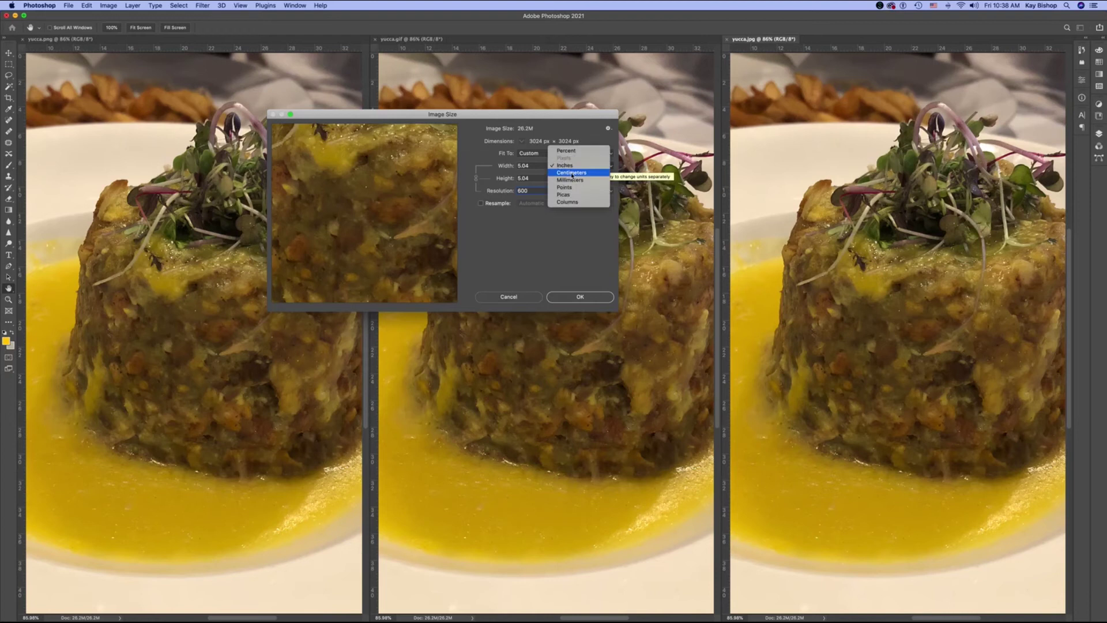
left_click(481, 203)
left_click(481, 203)
left_click(591, 168)
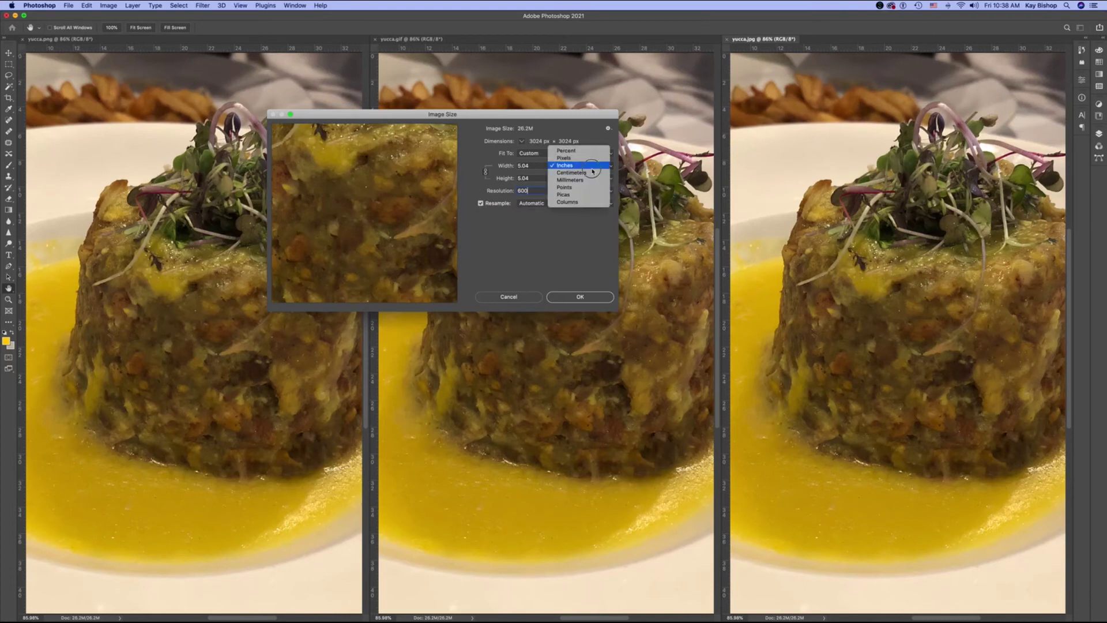
left_click(585, 158)
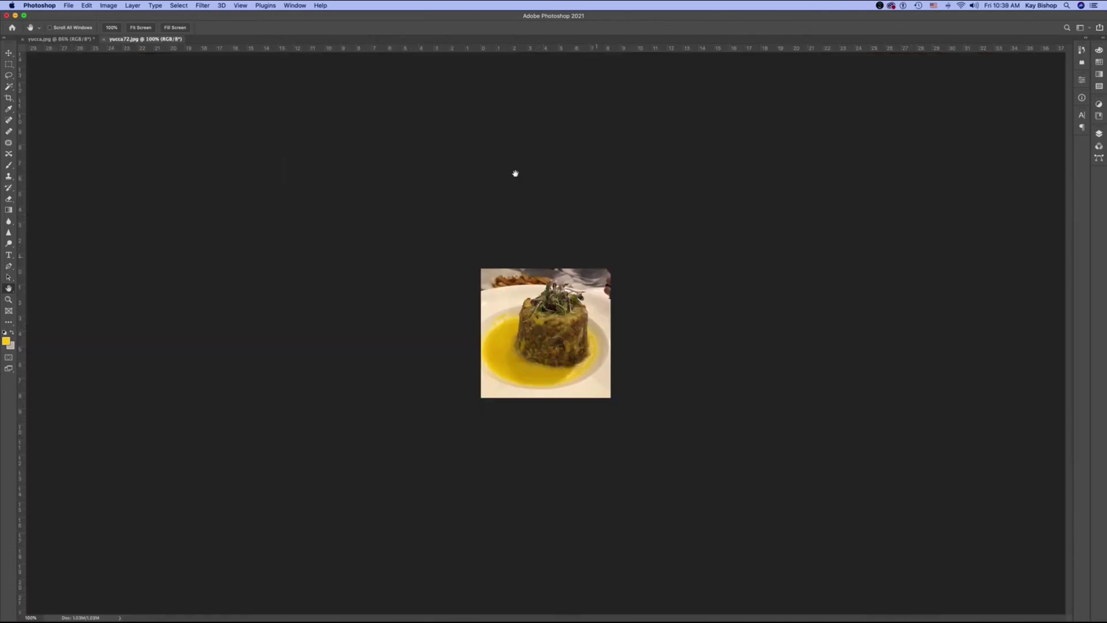
Arrange yucca72.jpg and yucca.jpg in a 2-up vertical layout.
left_click(292, 5)
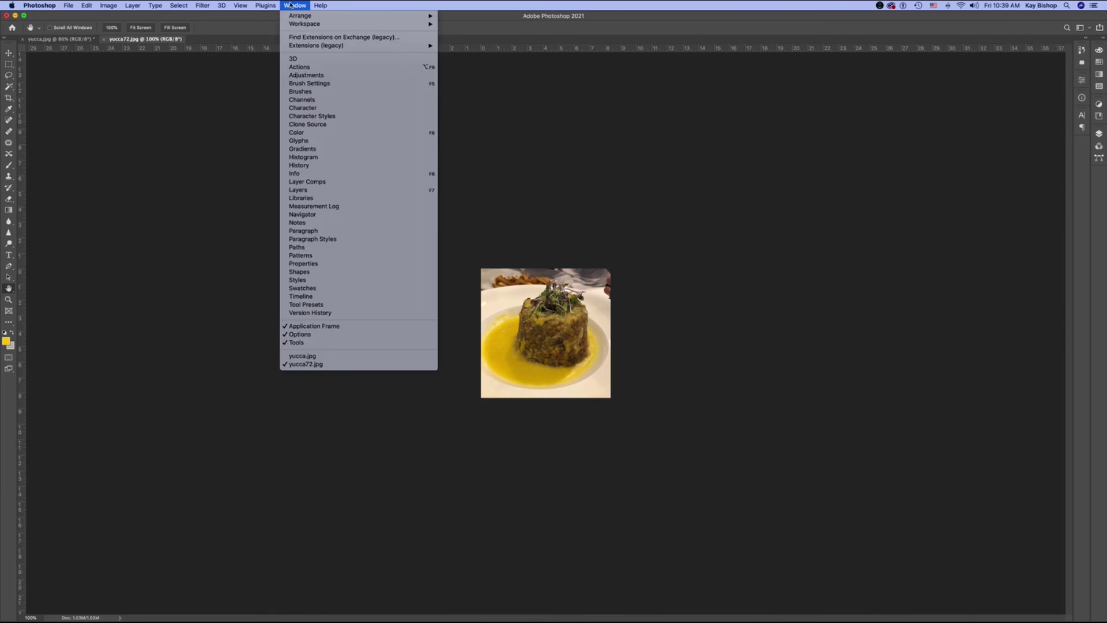
mouse_move(305, 16)
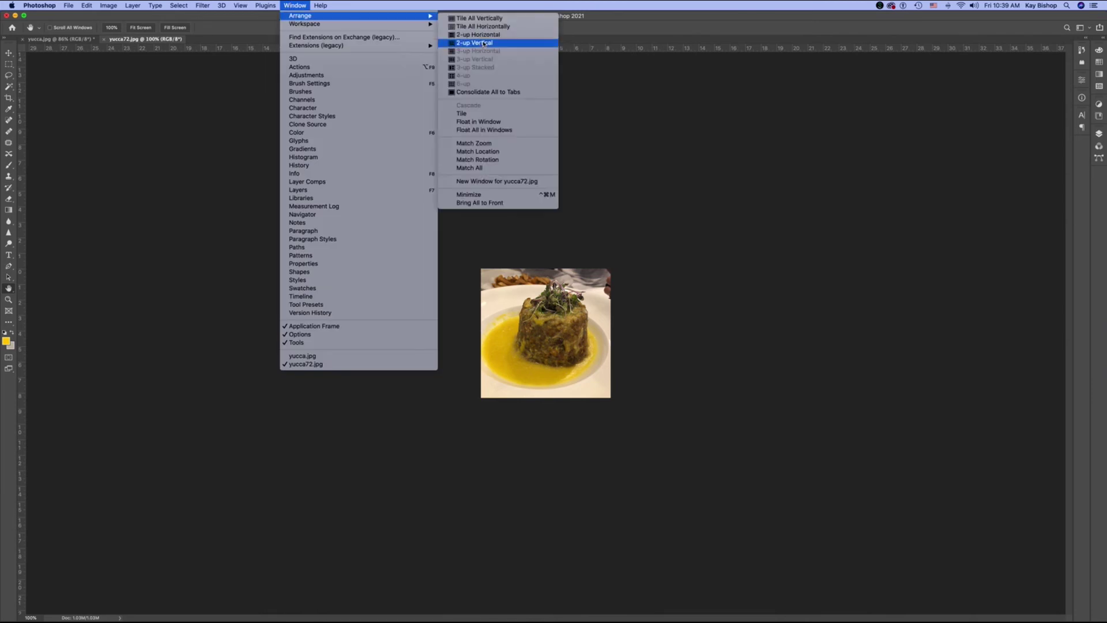
left_click(481, 40)
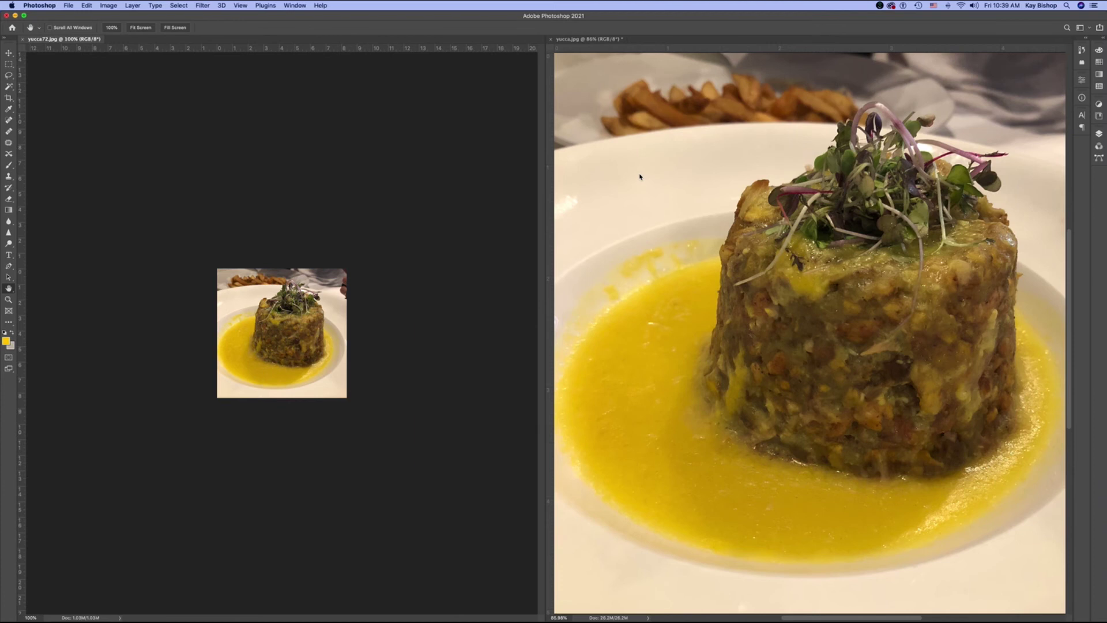
Zoom yucca72.jpg to 300% and yucca.jpg to 66.7% to compare their quality at a similar display size.
key("super+equal")
key("super+minus")
key("super+minus")
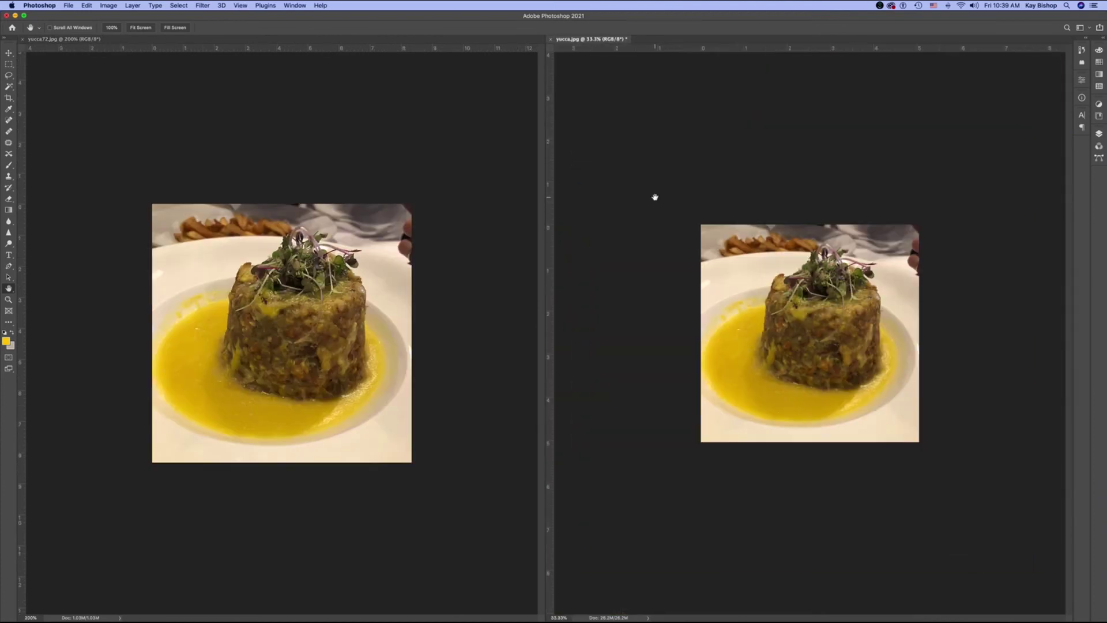
key("super+equal")
left_click(350, 212)
key("super+equal")
key("super+minus")
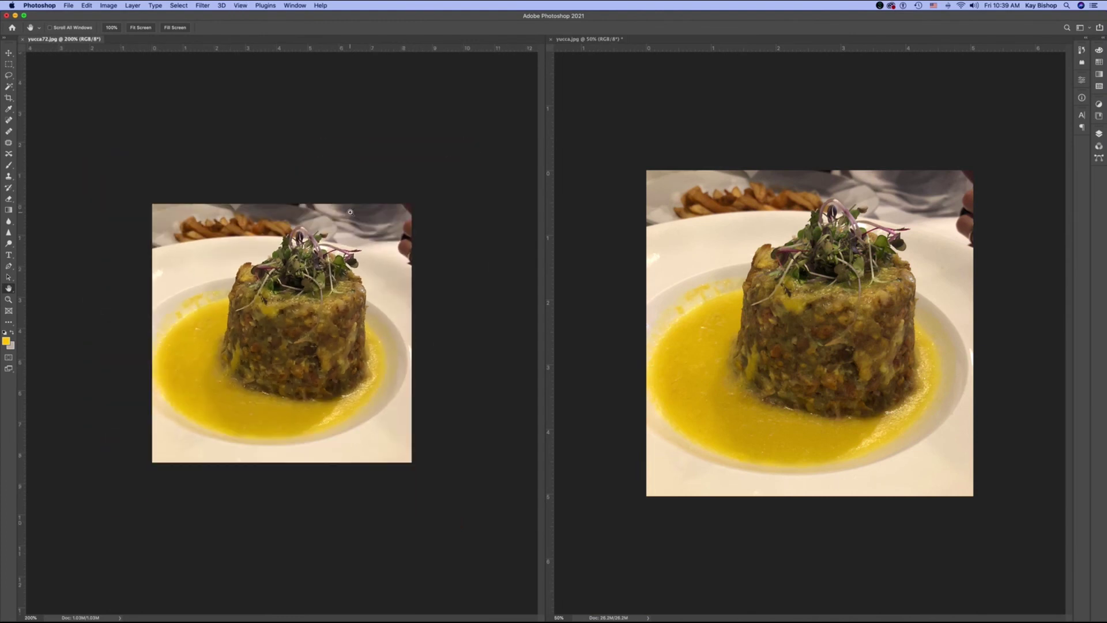
key("super+equal")
left_click(686, 269)
key("super+equal")
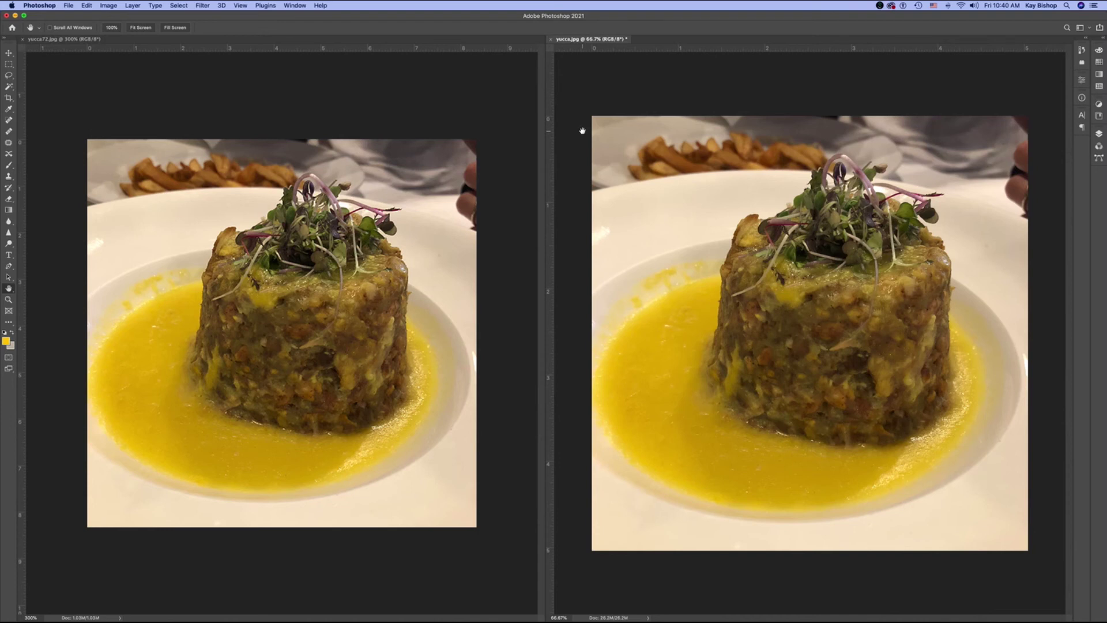
Close the yucca.jpg document and keep yucca72.jpg open.
left_click(552, 40)
left_click(525, 196)
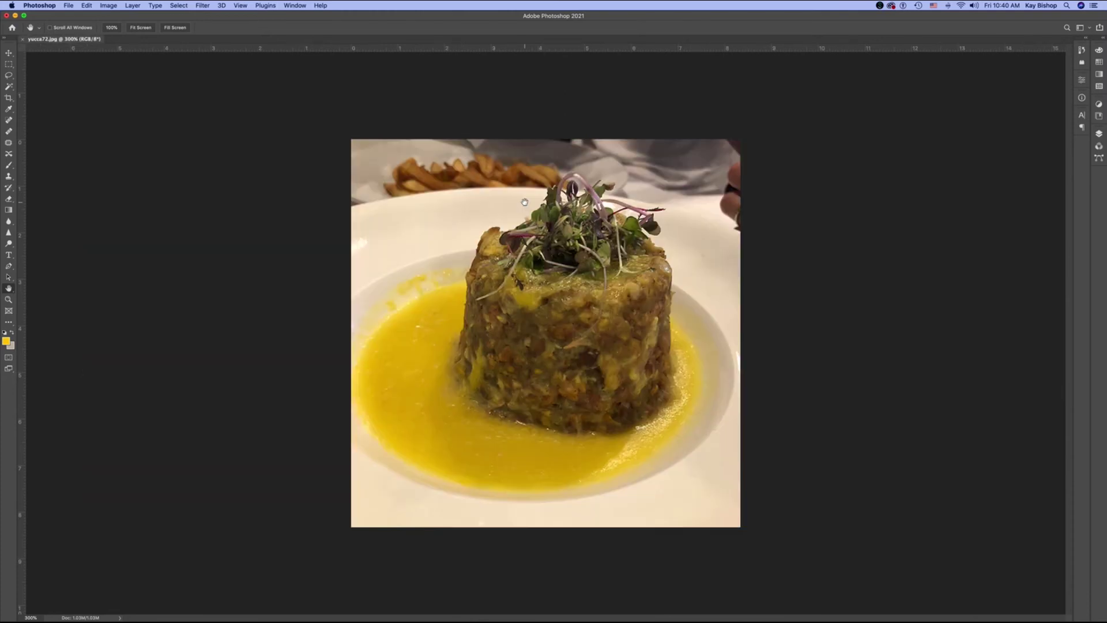
Minimize the open windows, switch to the dominican folder in Finder, and compare the file details of yucca72.jpg and yucca600.jpg.
left_click(15, 15)
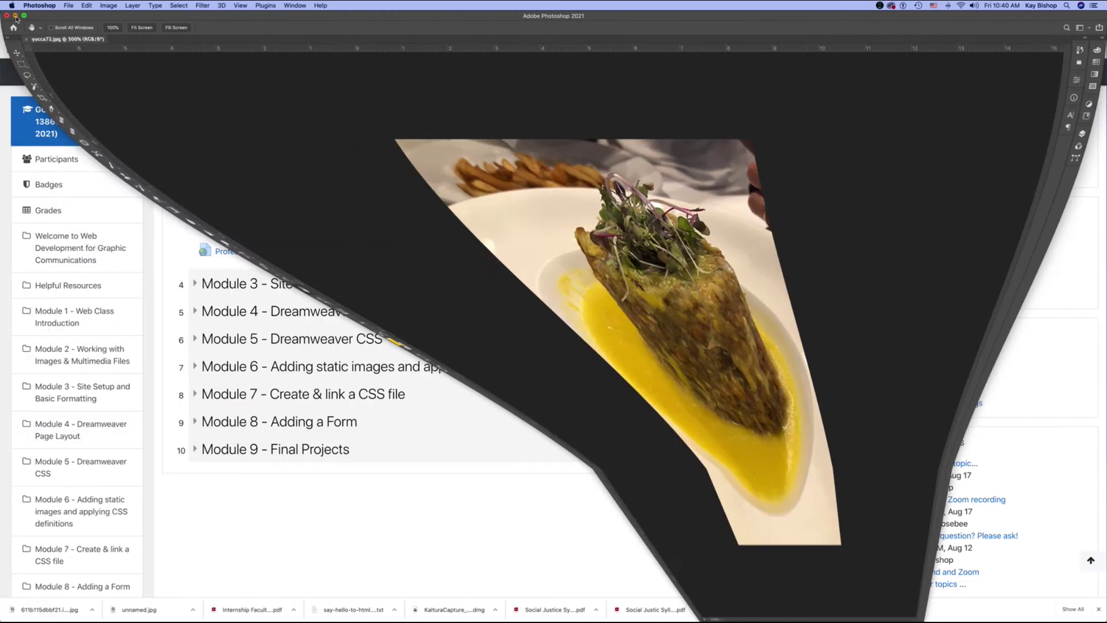
left_click(17, 20)
mouse_move(606, 620)
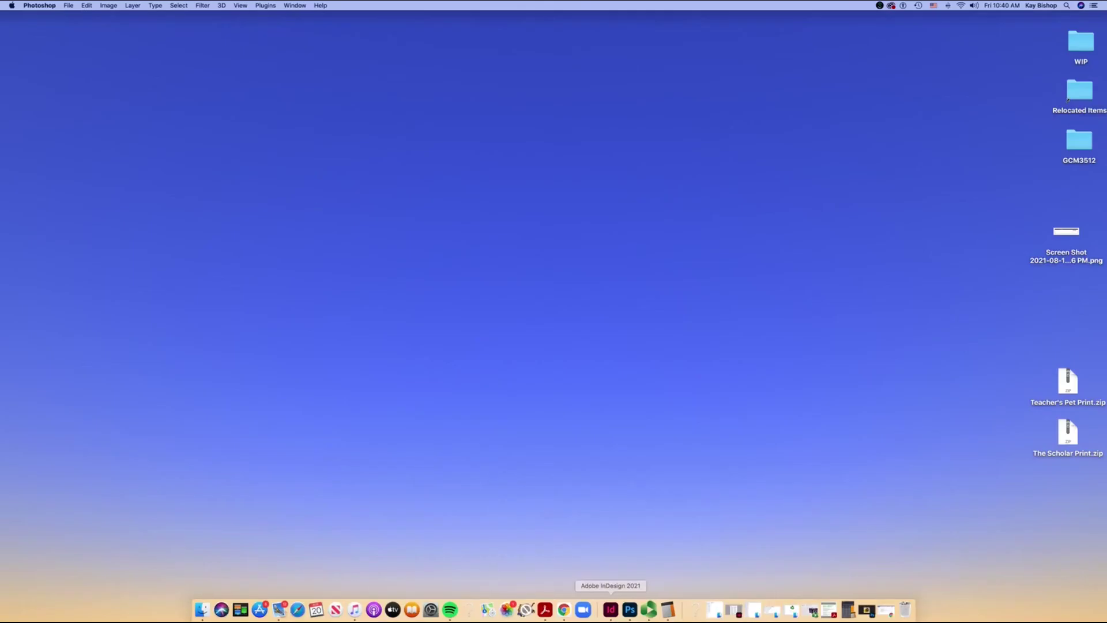
left_click(780, 616)
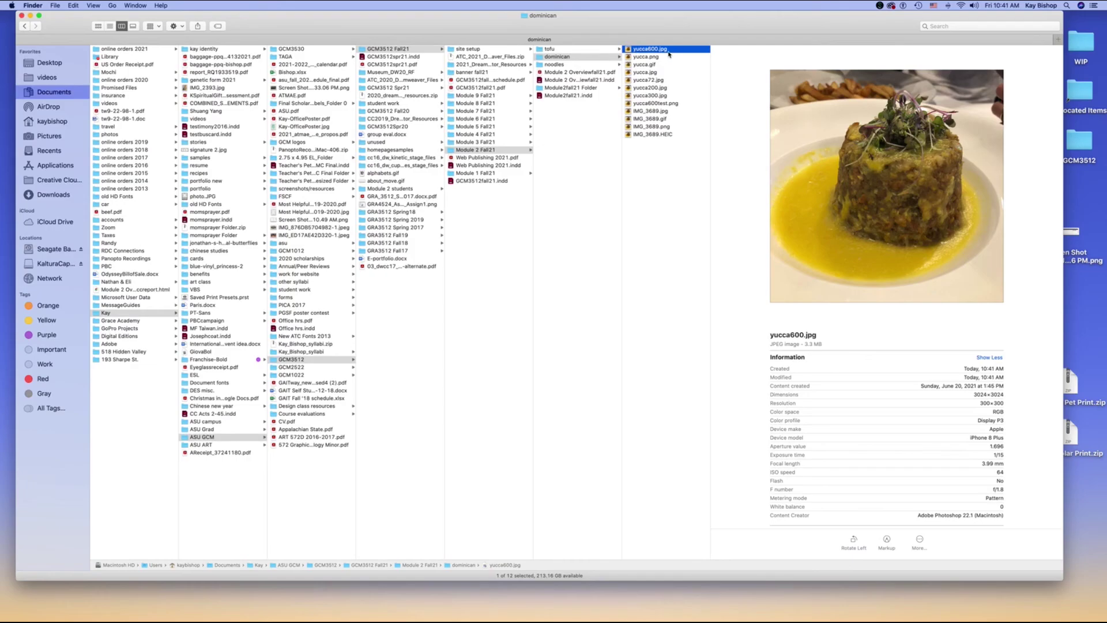
left_click(669, 81)
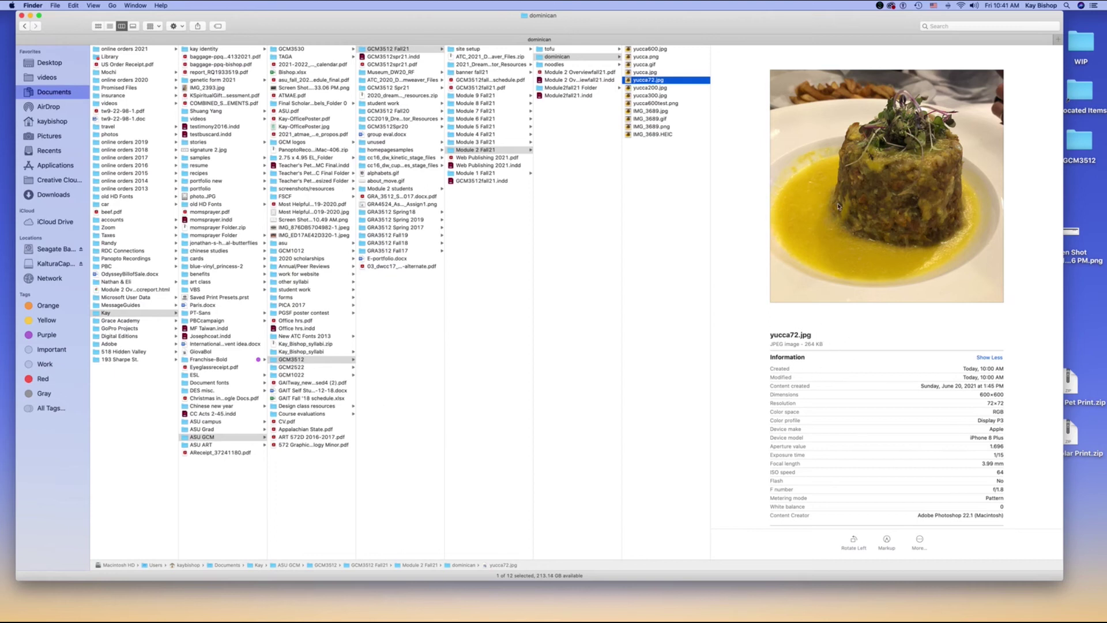
left_click(652, 49)
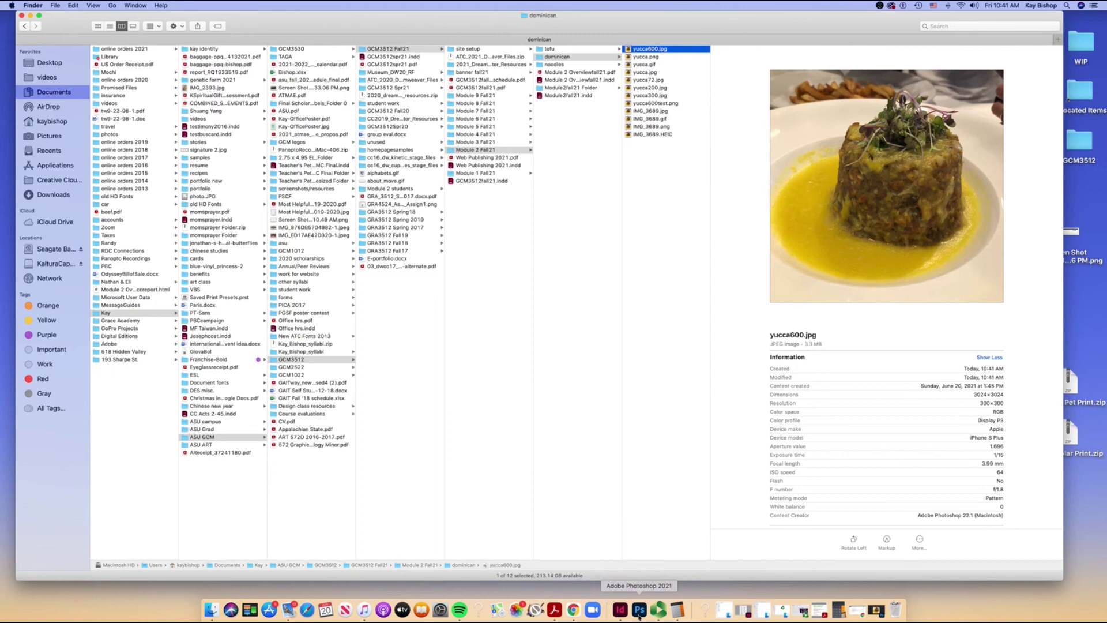
Switch back to Photoshop and arrange yucca600.jpg and yucca72.jpg side by side in two vertical windows.
left_click(639, 614)
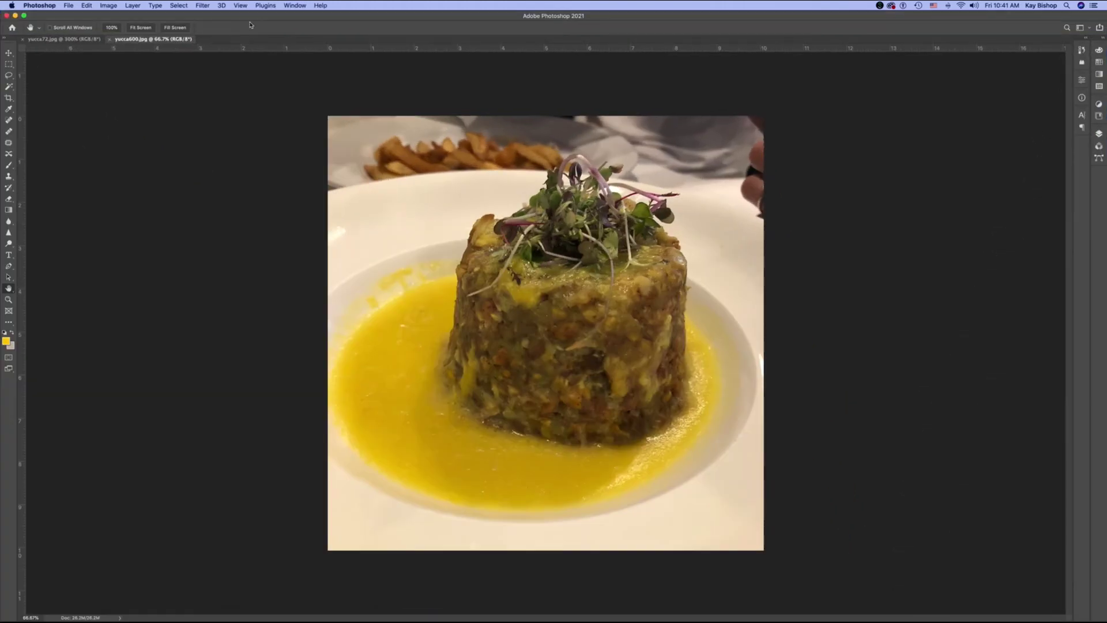
left_click(295, 5)
mouse_move(312, 17)
left_click(478, 63)
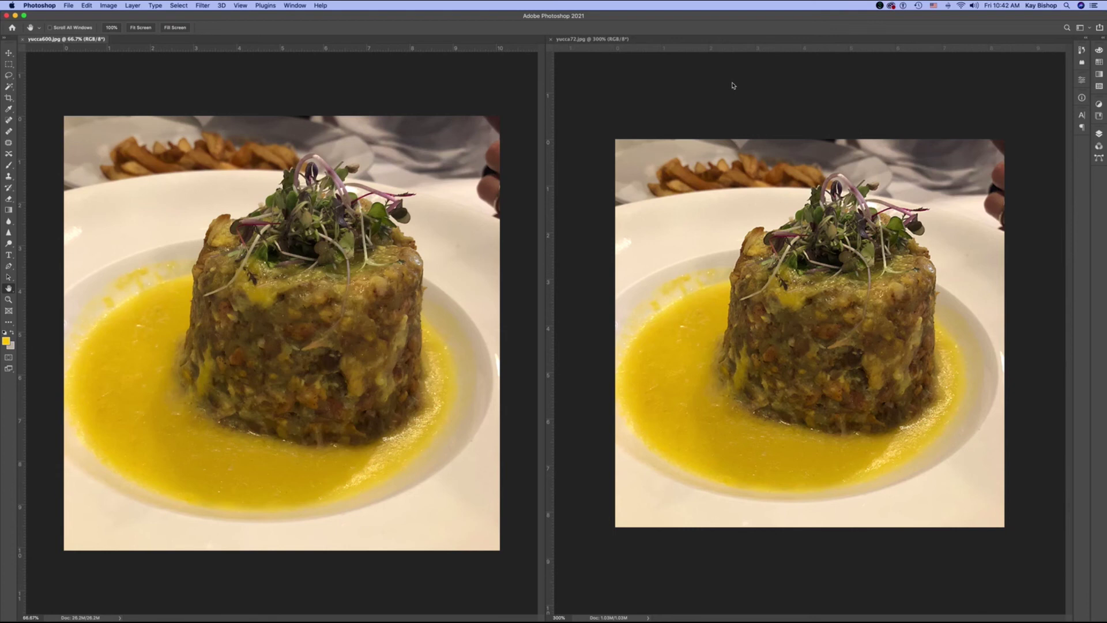
Close yucca600.jpg and yucca72.jpg, and open yucca.gif, yucca.jpg and yucca.png together from the dominican folder.
left_click(23, 39)
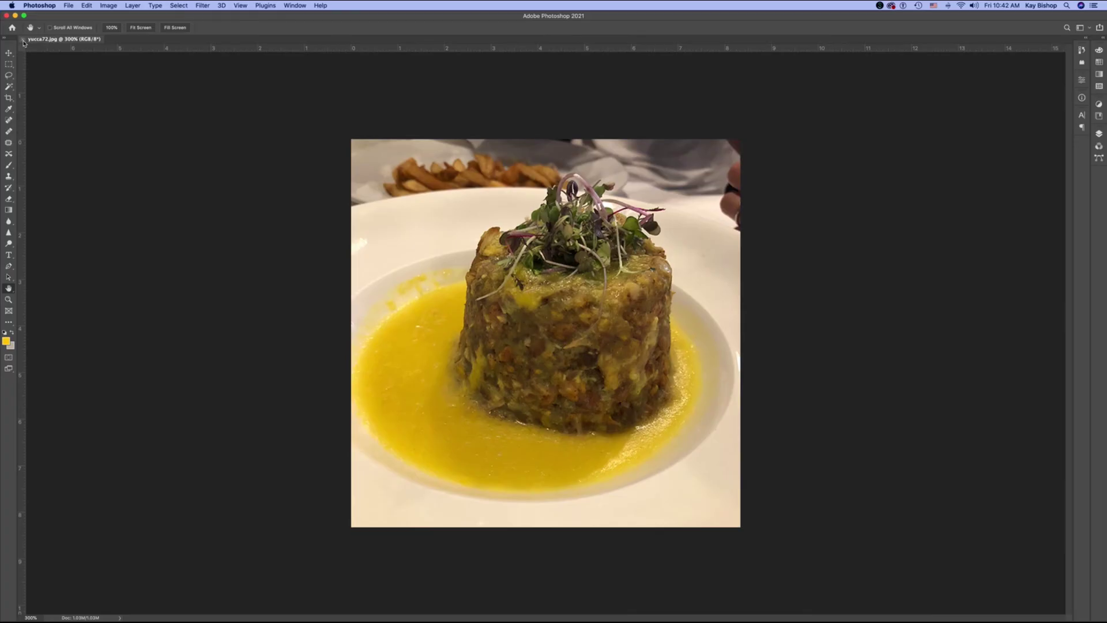
left_click(23, 39)
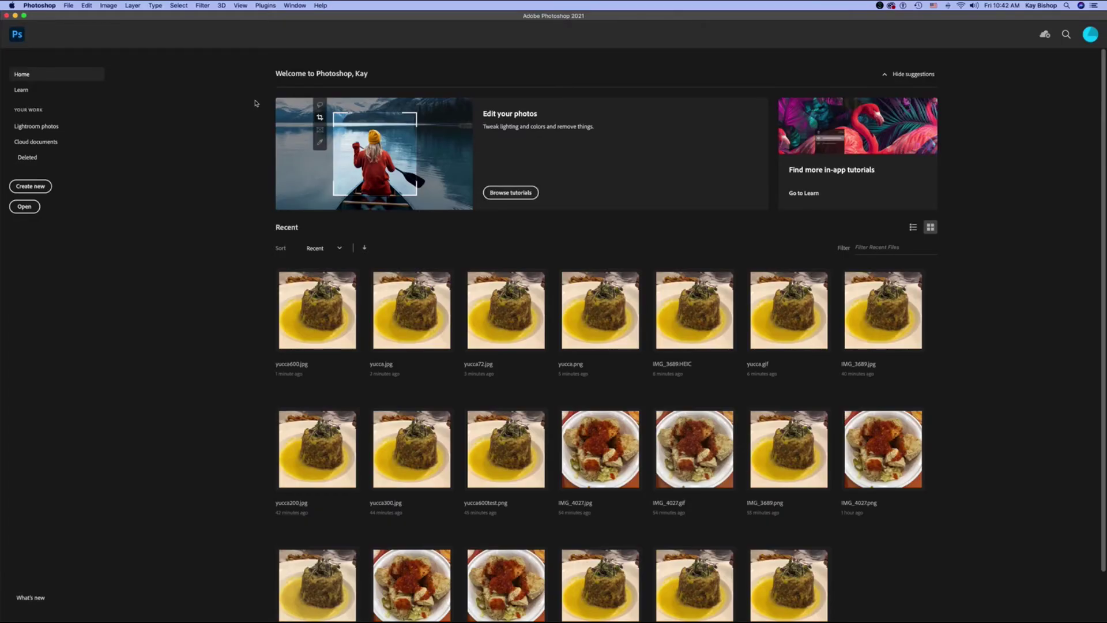
key("super+o")
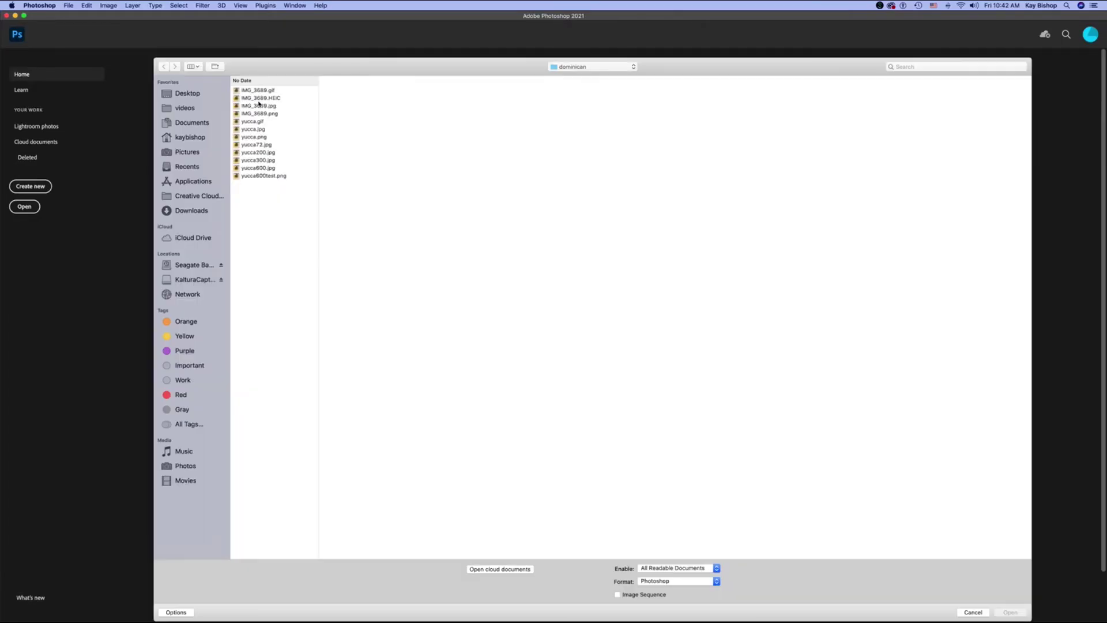
left_click(277, 124)
left_click(280, 130, "shift")
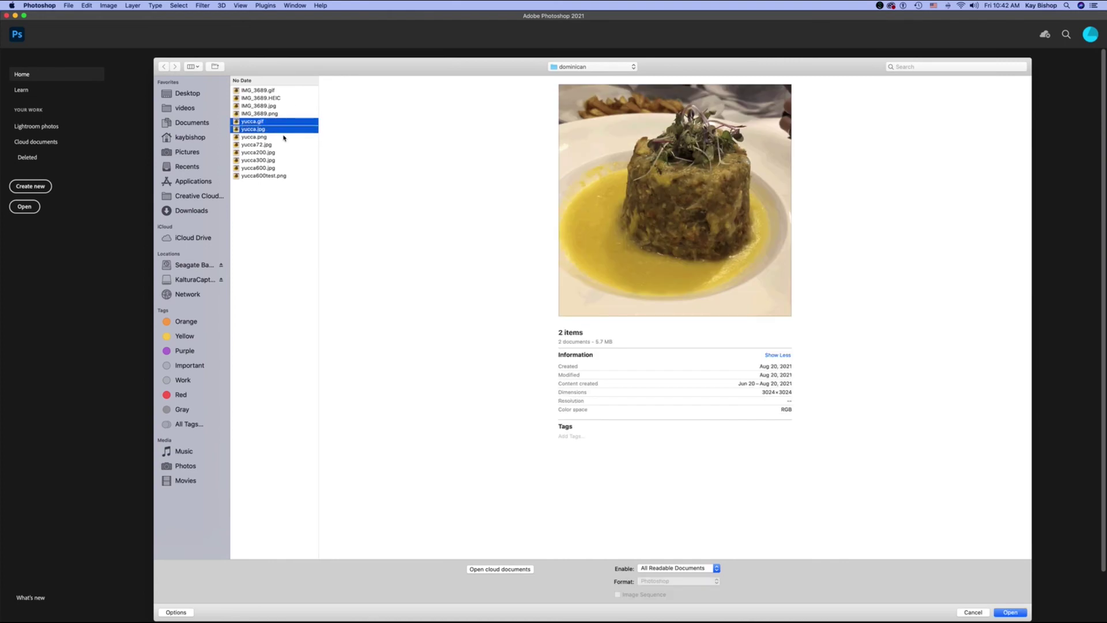
left_click(283, 137, "shift")
key("Return")
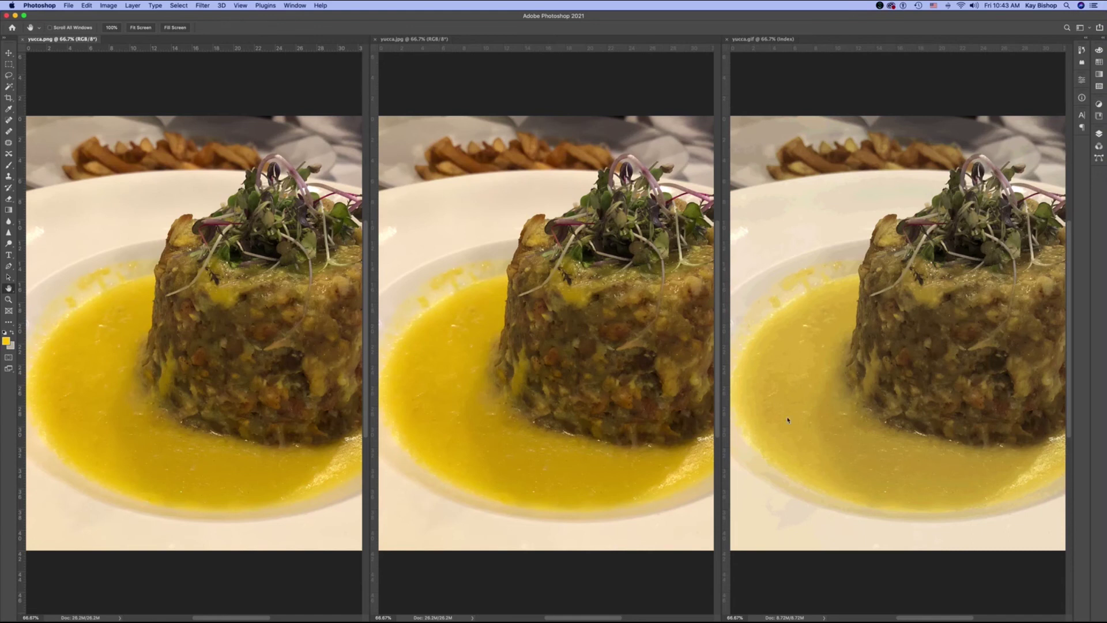
Zoom yucca.gif, yucca.jpg and yucca.png to 100% and compare the same area of yellow sauce in all three.
left_click(810, 428)
key("z")
left_click(818, 430)
key("h")
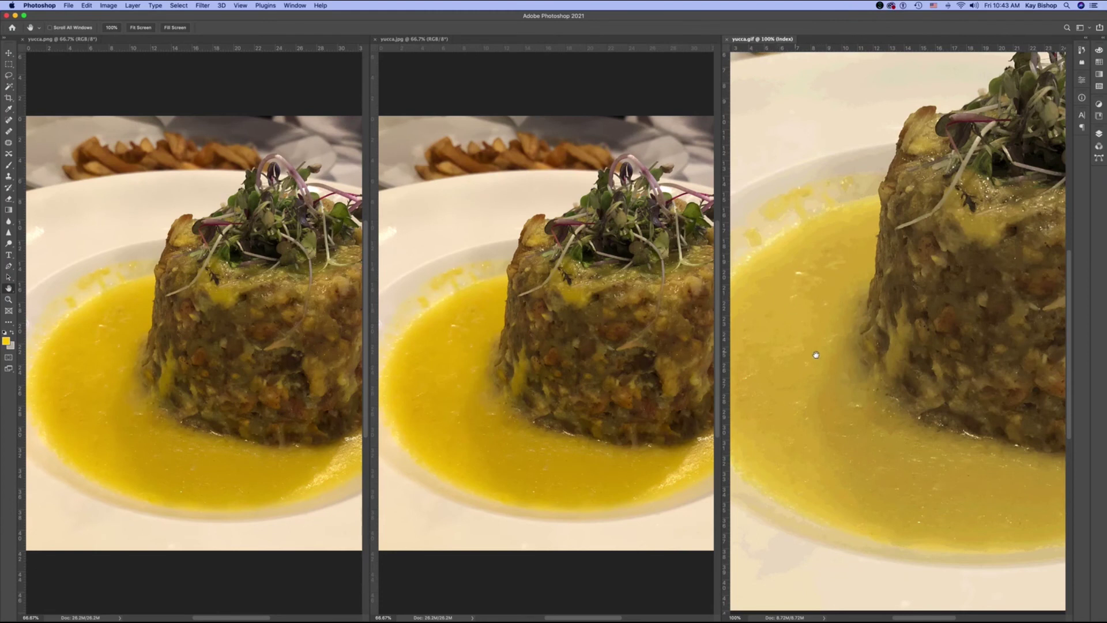
left_click(559, 363, "super")
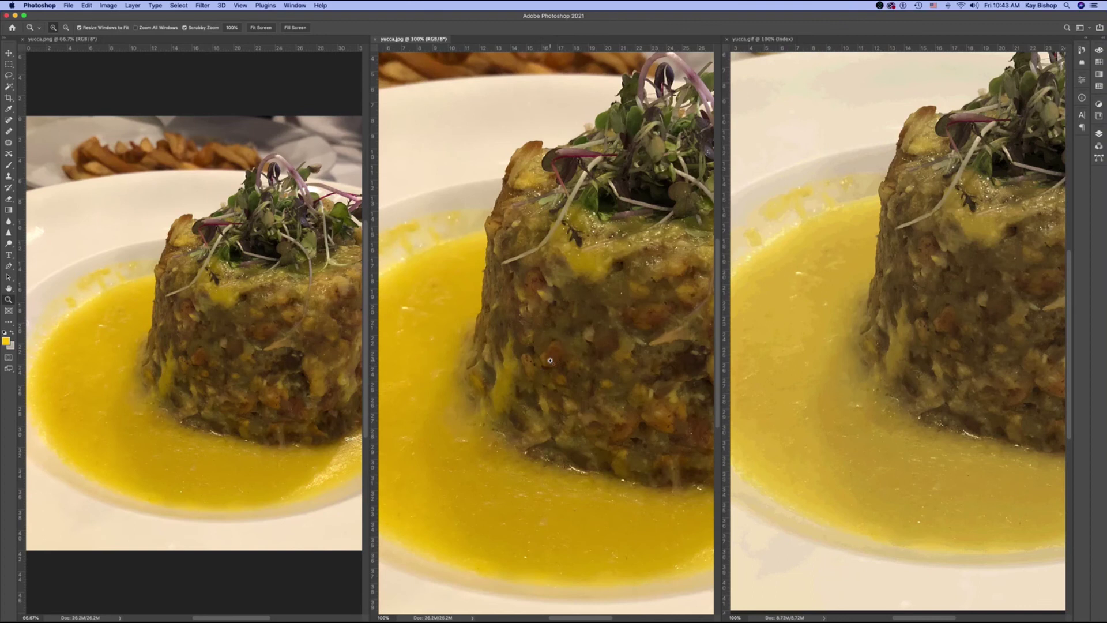
scroll(534, 375, "down", 5)
scroll(535, 375, "left", 3)
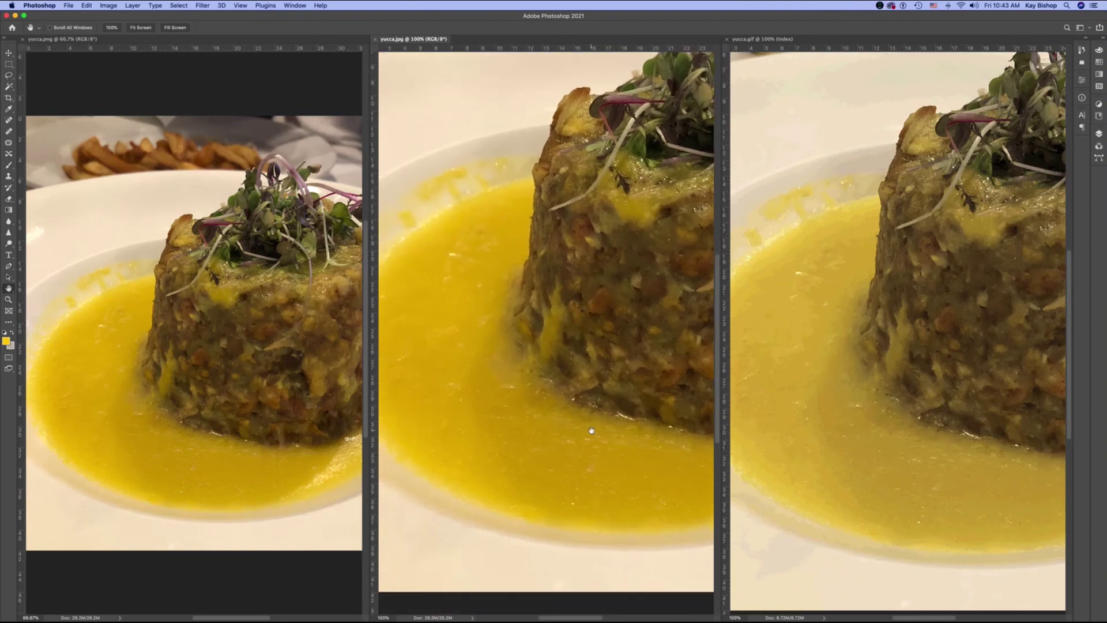
left_click(237, 322, "super")
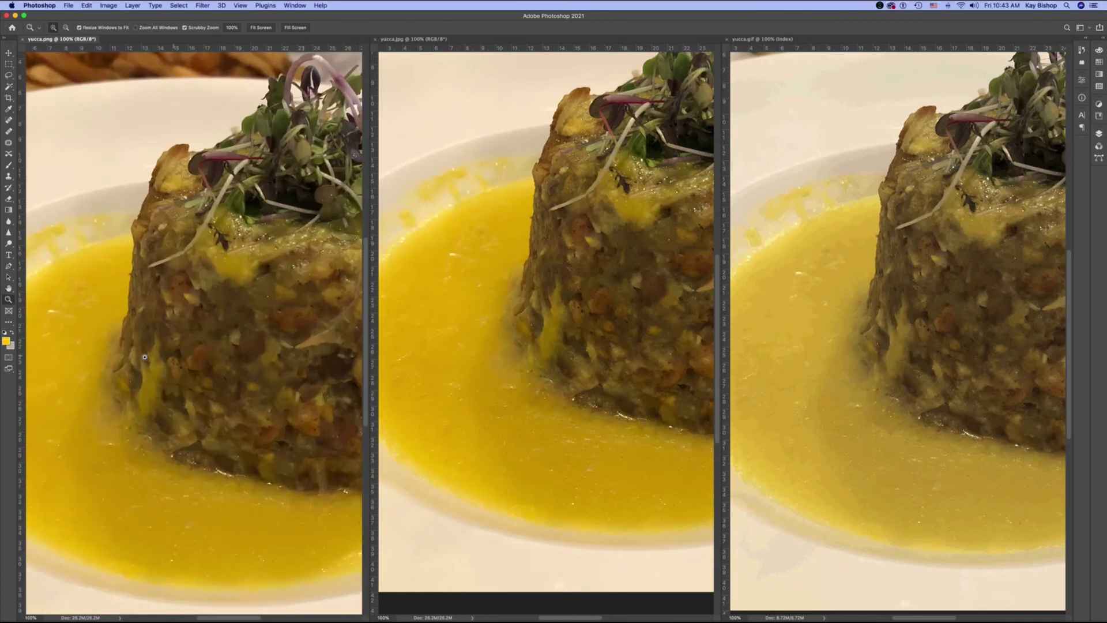
scroll(193, 322, "down", 2)
scroll(192, 322, "left", 3)
scroll(193, 322, "down", 2)
scroll(192, 322, "left", 2)
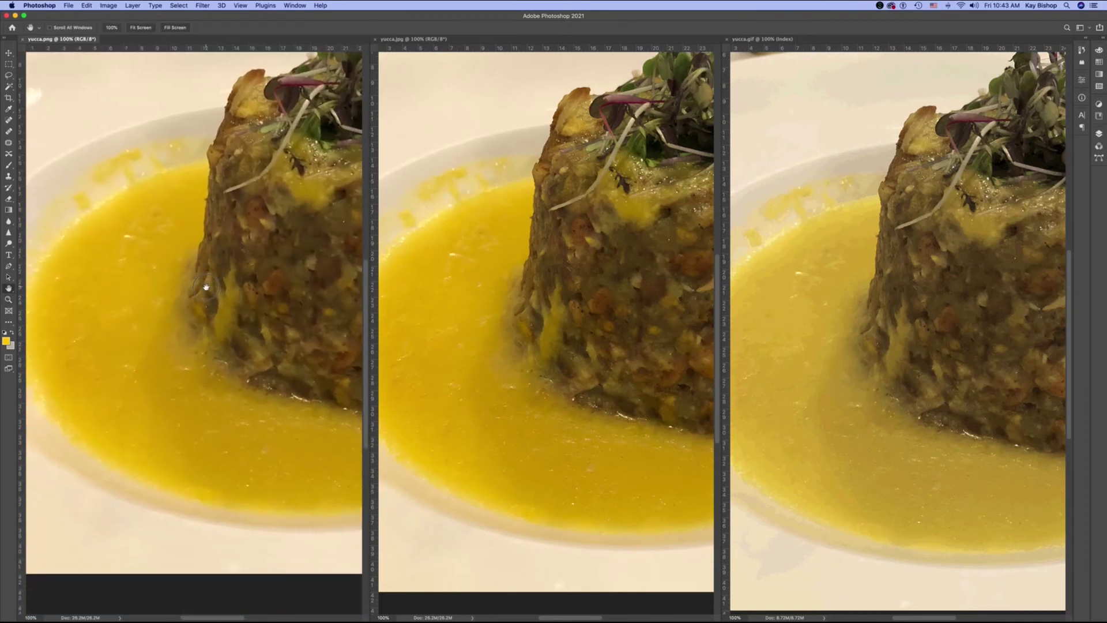
left_click(846, 363)
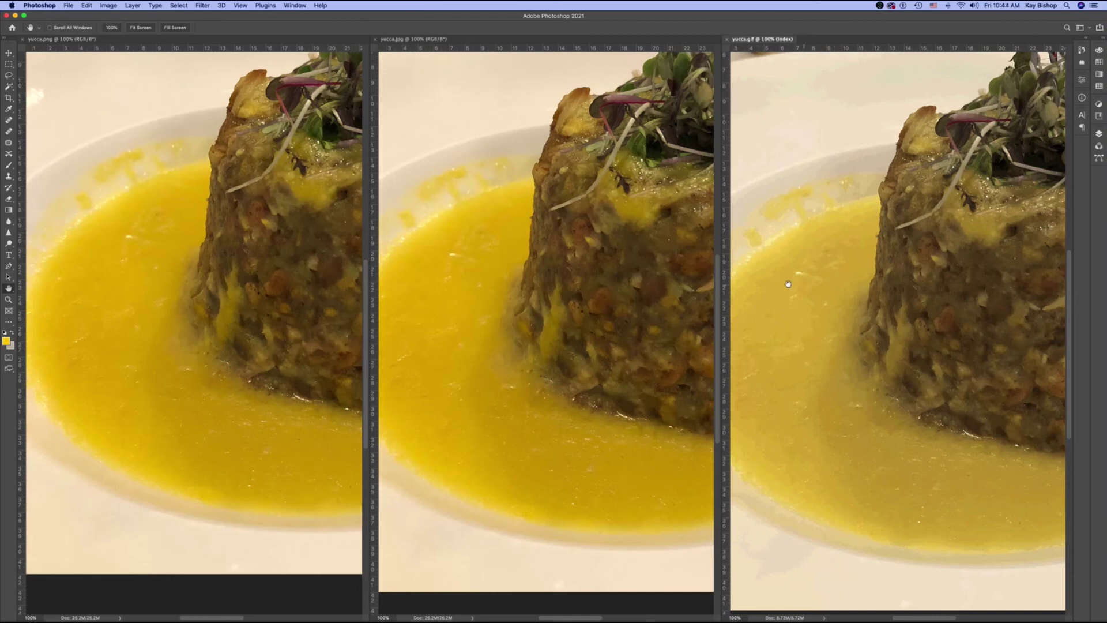
left_click_drag(811, 397, 810, 386)
Zoom all three yucca images back out to 66.7% to compare them over a wider area.
key("super+minus")
left_click(604, 328)
key("super+minus")
left_click(311, 288)
key("super+minus")
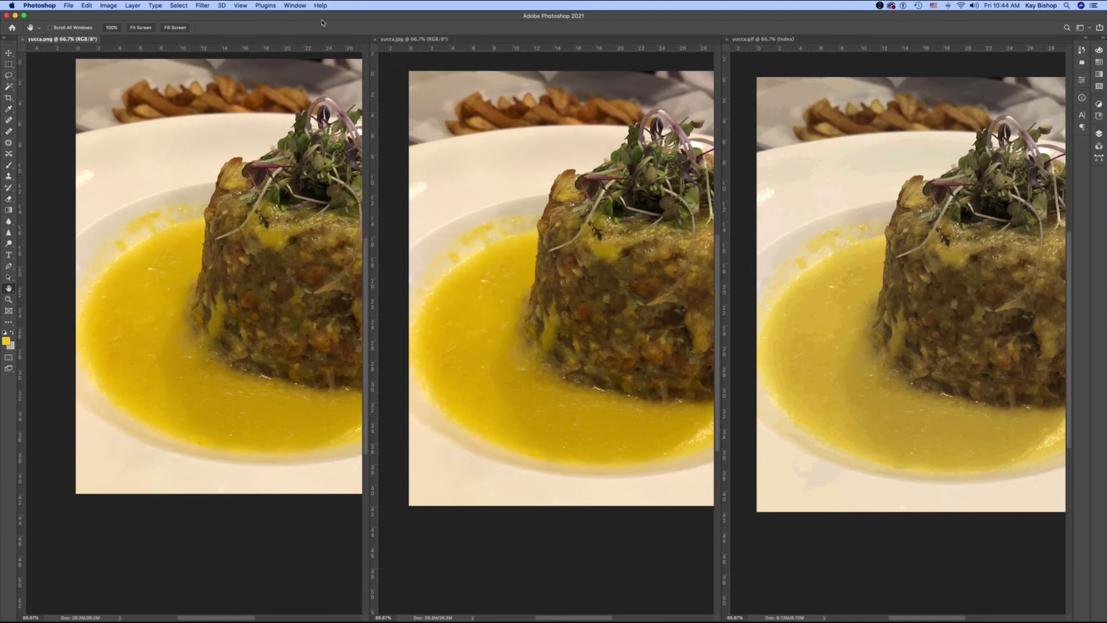
Check yucca.png, yucca.jpg and yucca.gif with Gamut Warning, and turn the warning off again in all three images.
left_click(240, 6)
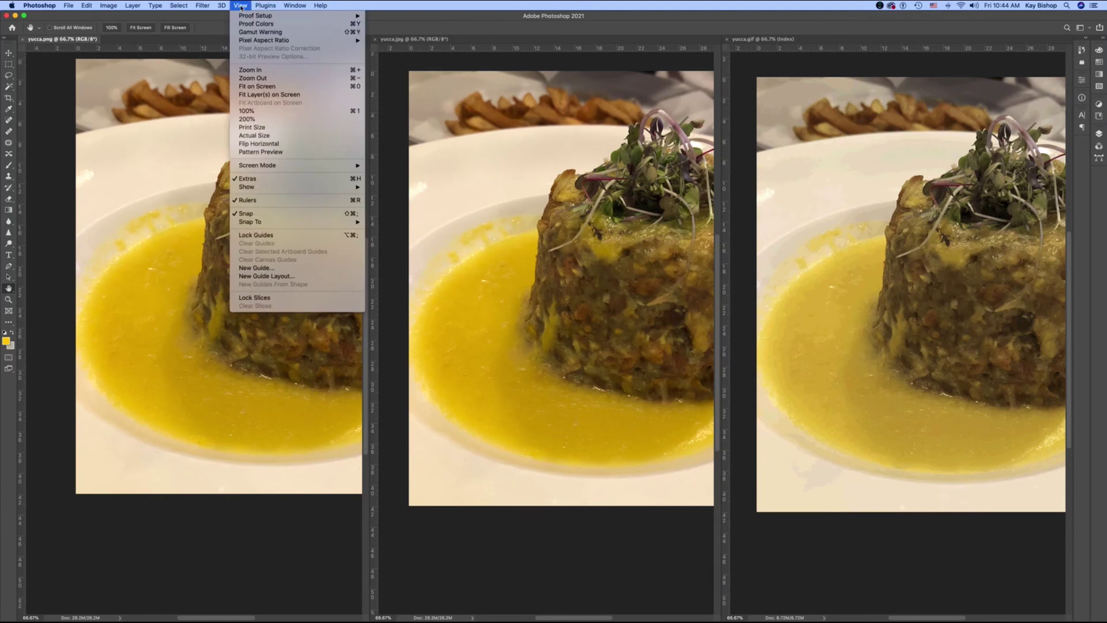
left_click(271, 32)
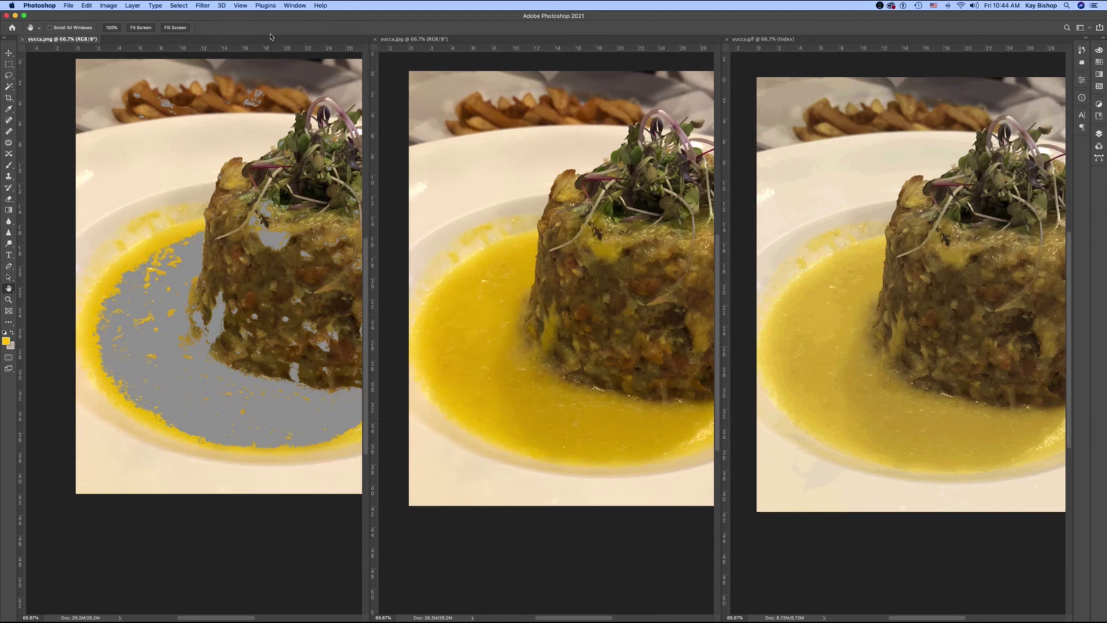
left_click(406, 40)
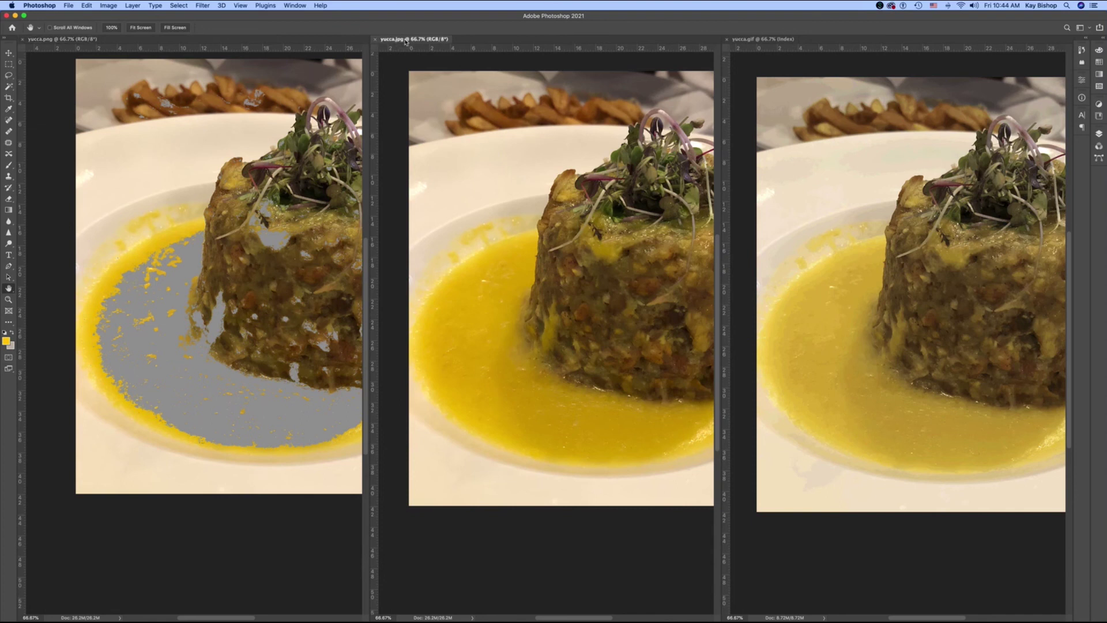
left_click(240, 6)
left_click(253, 36)
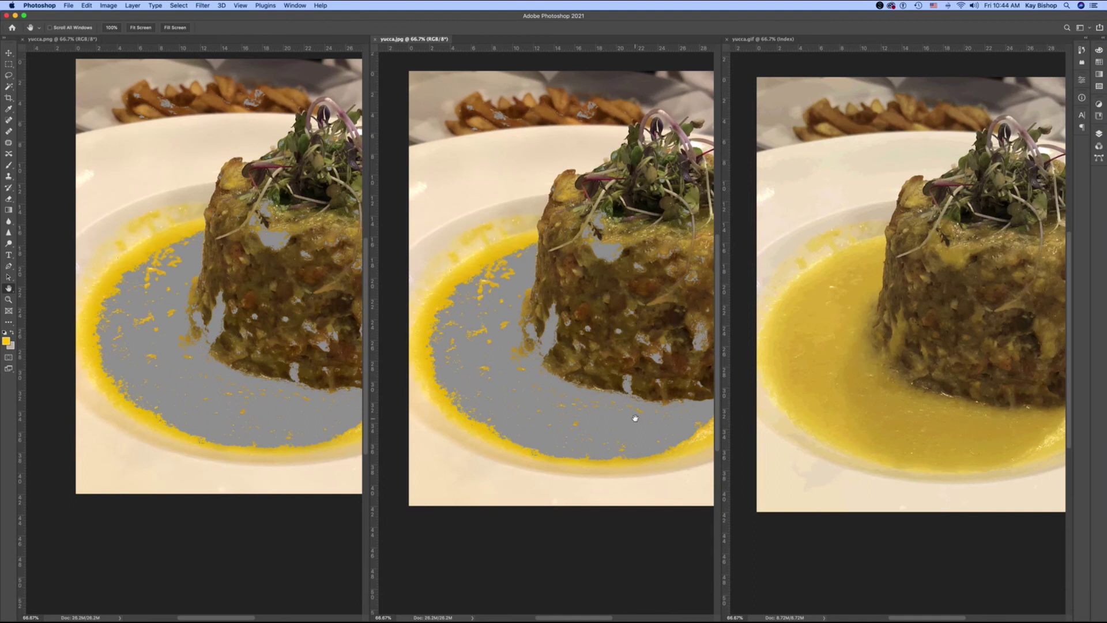
left_click(760, 76)
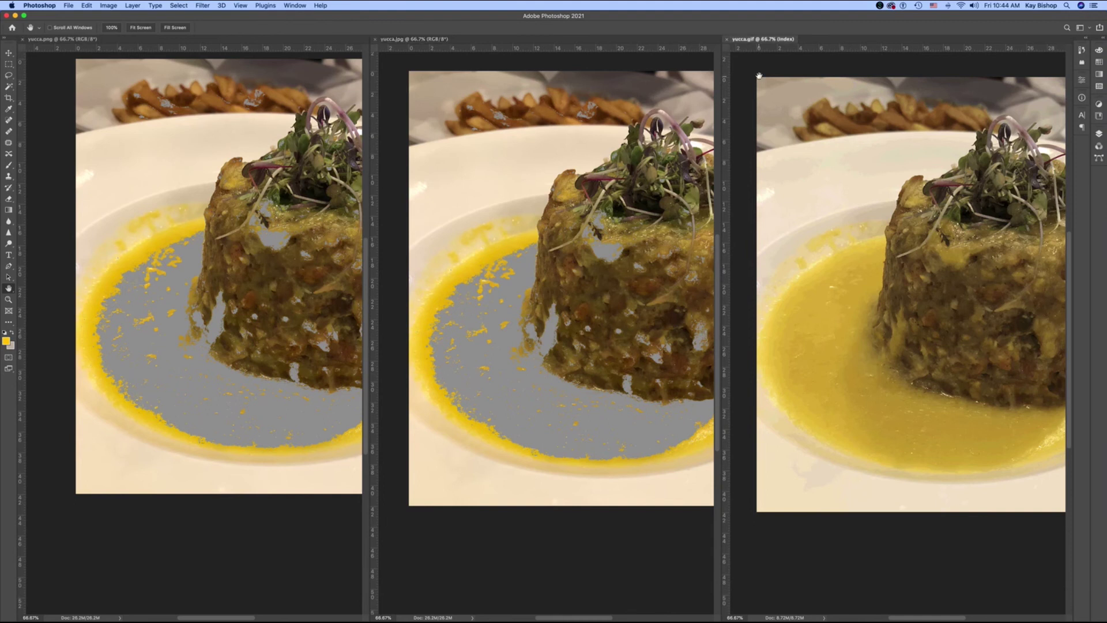
left_click(250, 6)
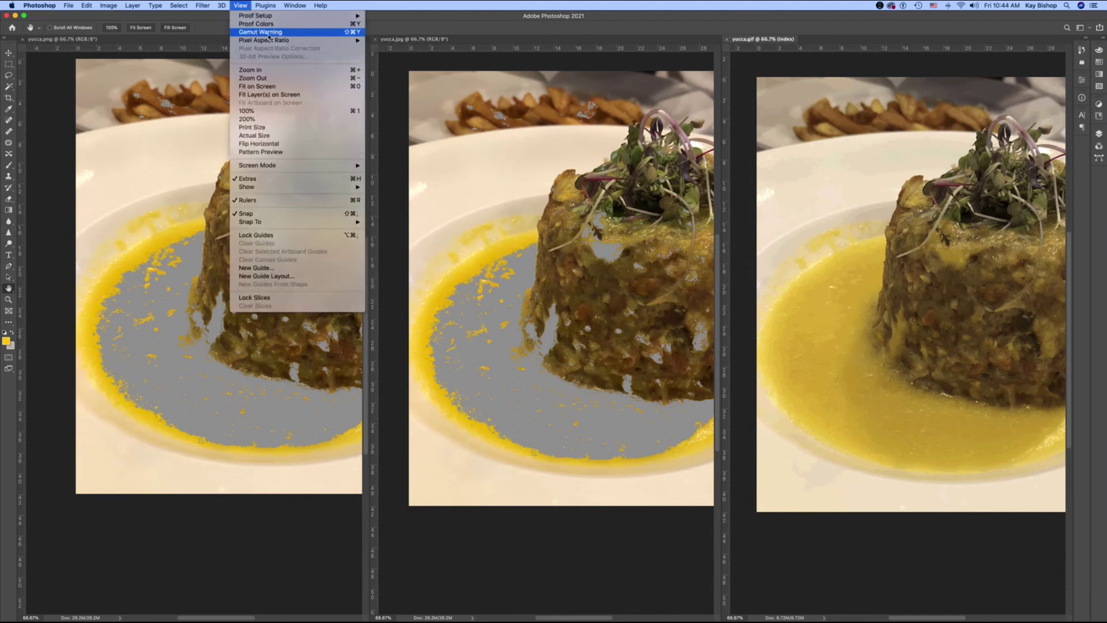
left_click(266, 37)
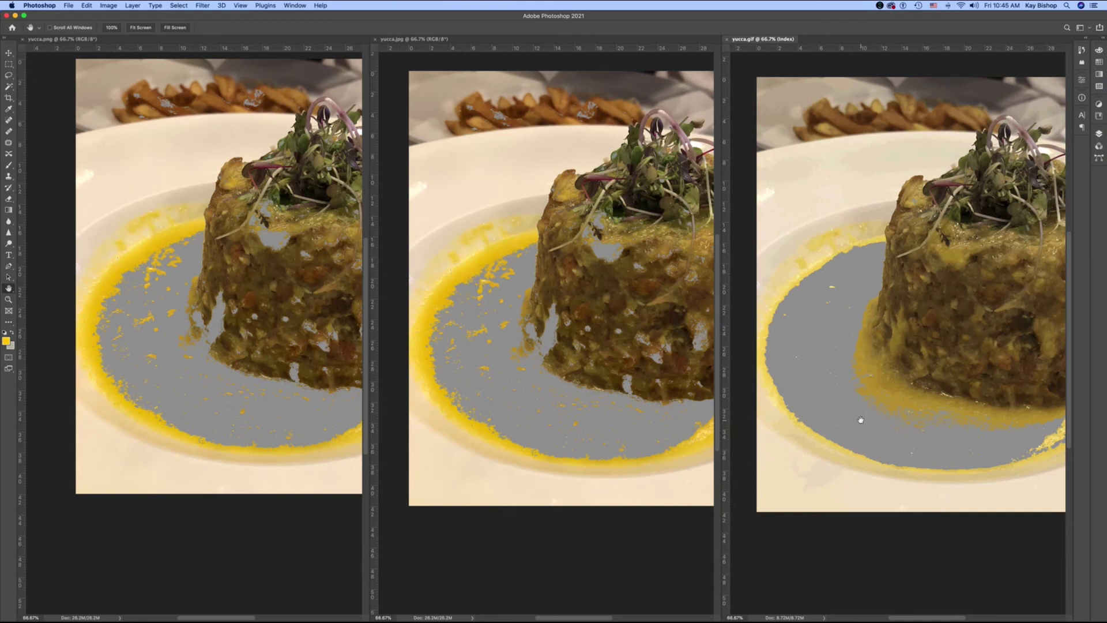
left_click(251, 314)
key("super+shift+y")
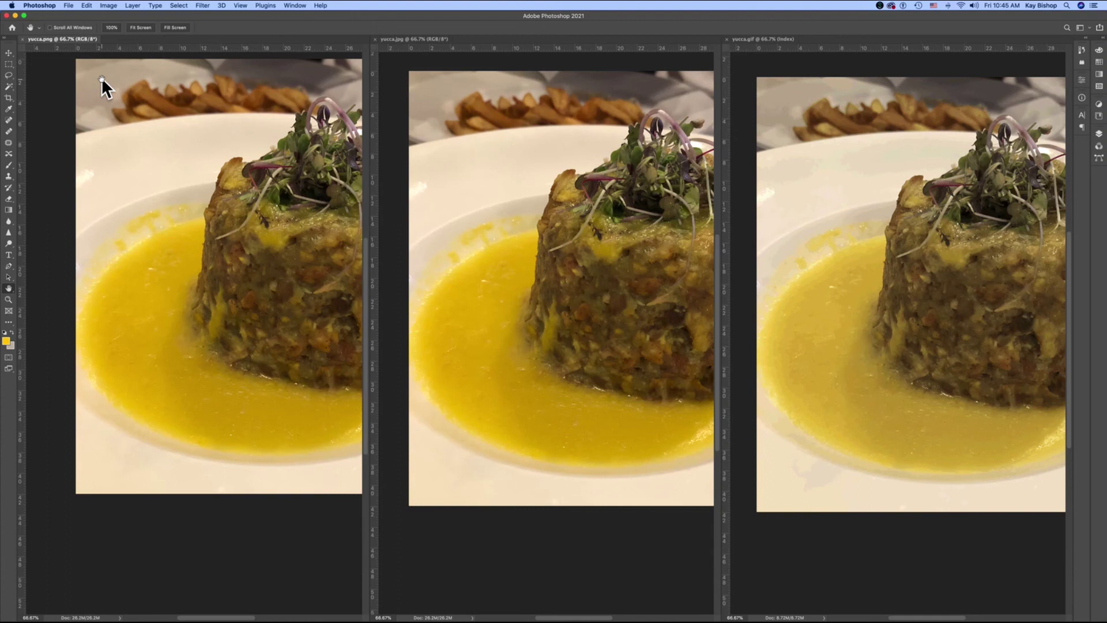
Set yucca.png's resolution to 96 pixels/inch without resampling, re-enable Resample and switch the dimension units to pixels.
left_click(114, 6)
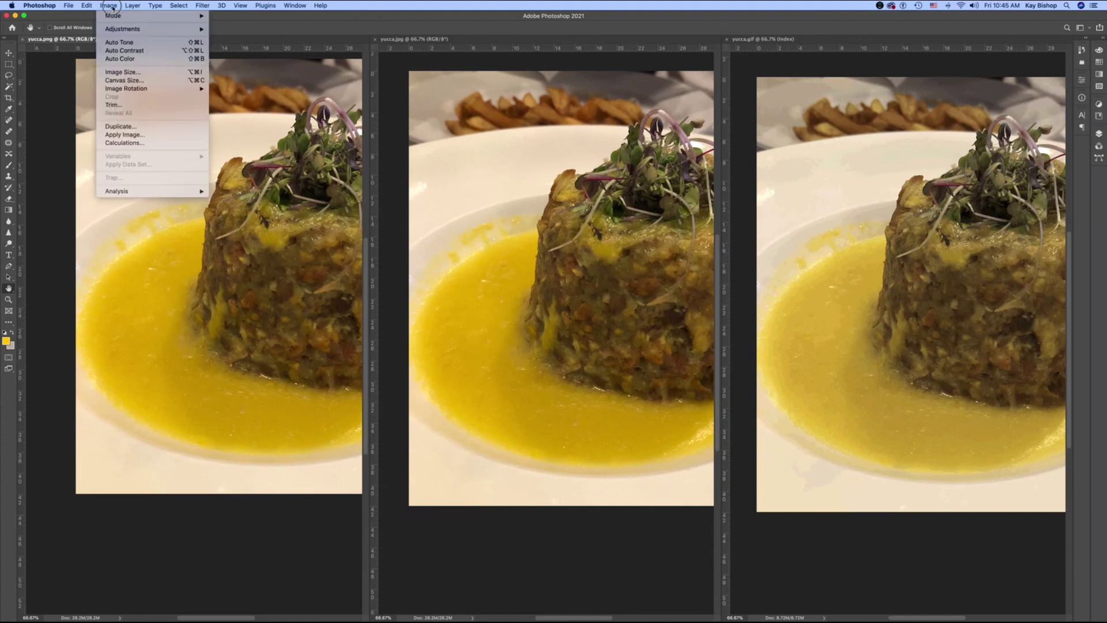
left_click(131, 72)
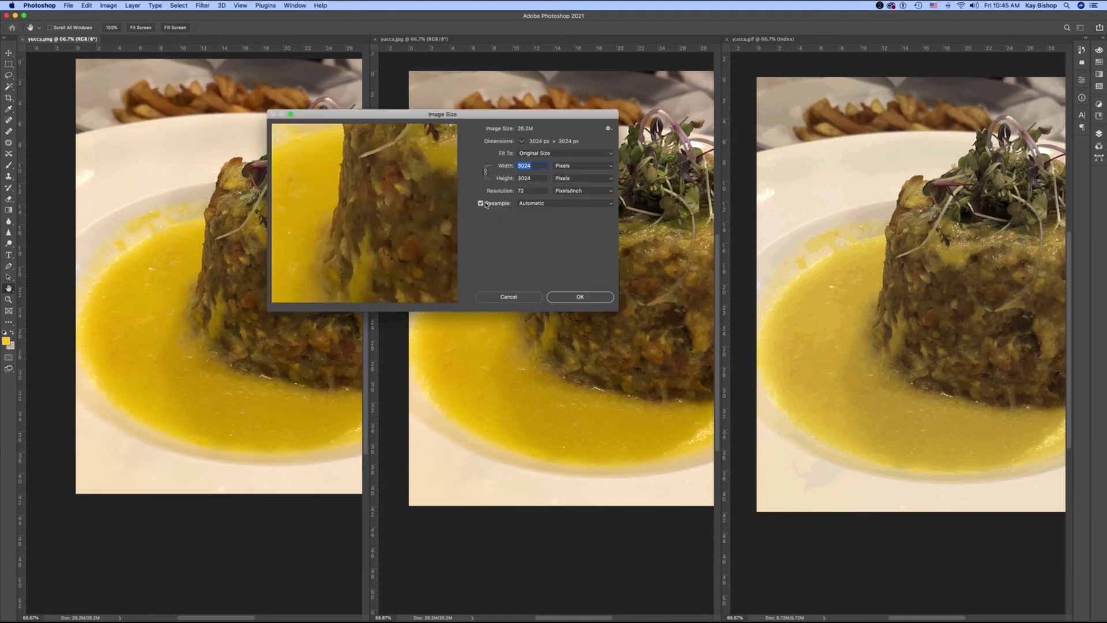
left_click(480, 205)
left_click(530, 191)
type("96")
left_click(480, 203)
left_click(607, 166)
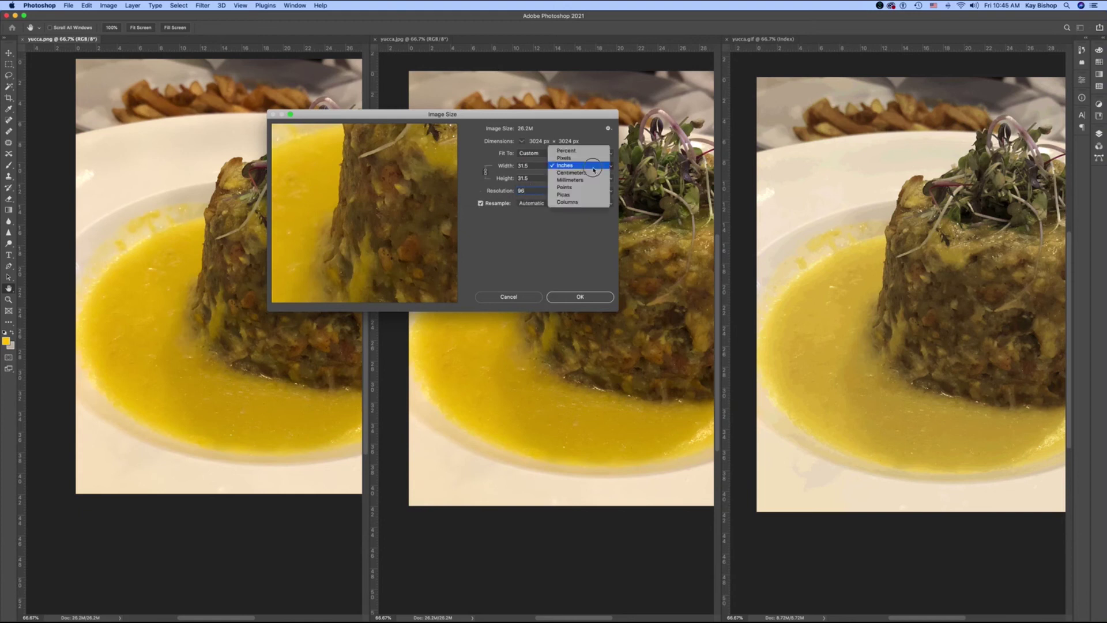
key("Up")
key("Return")
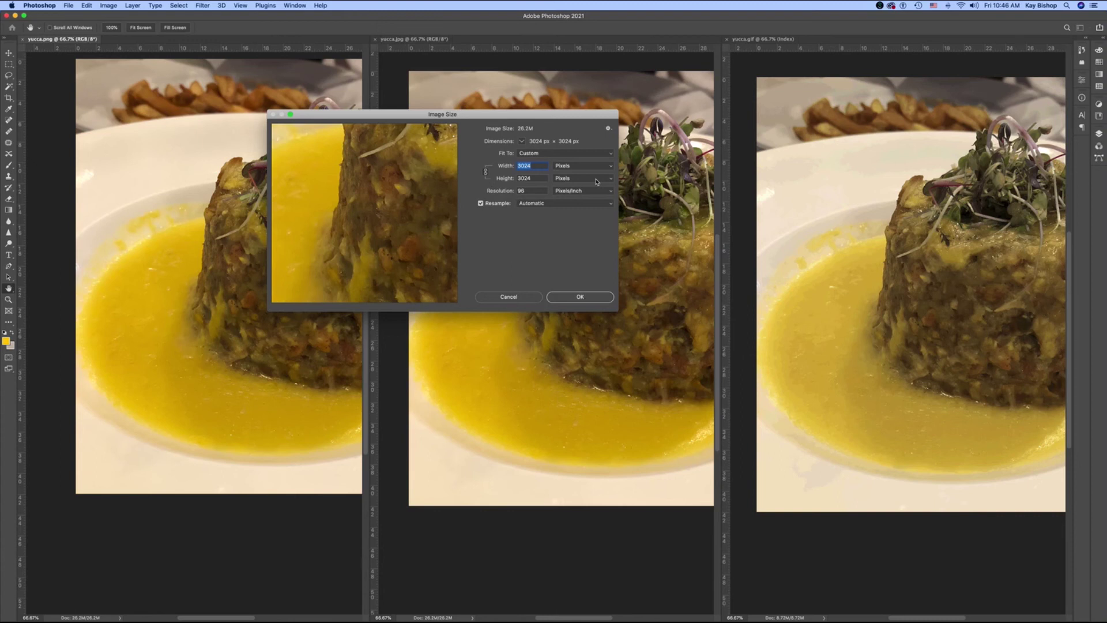
Try widths of 600 and 500 pixels for yucca.png.
type("600")
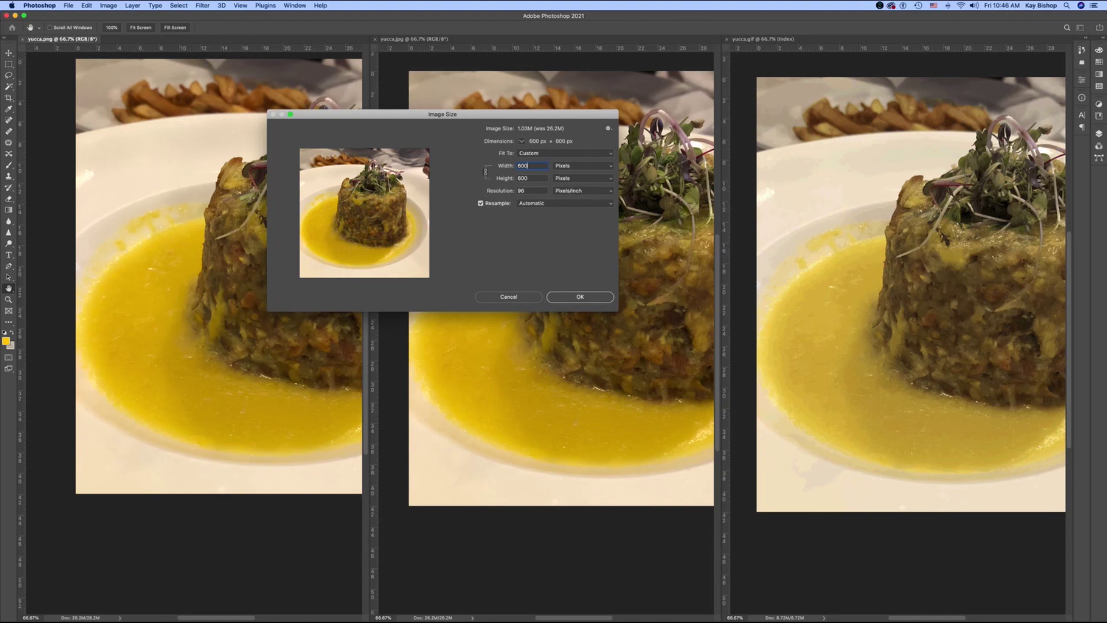
key("BackSpace")
key("BackSpace")
key("BackSpace")
type("500")
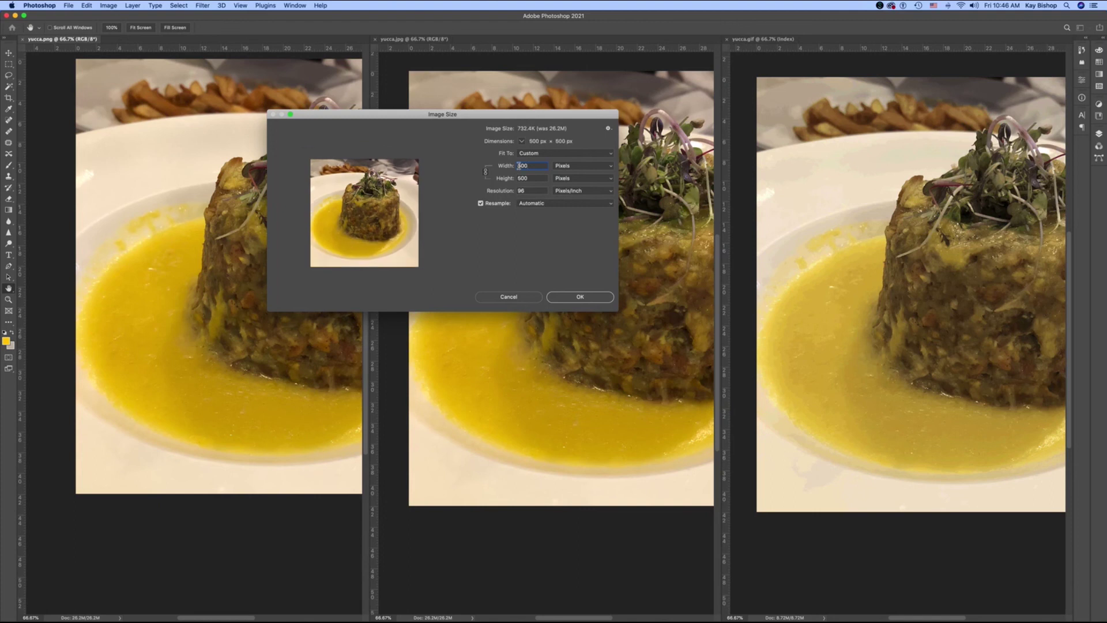
Set yucca.png's width to 550 pixels, apply the new image size and enlarge the view to 200%.
double_click(523, 166)
type("550")
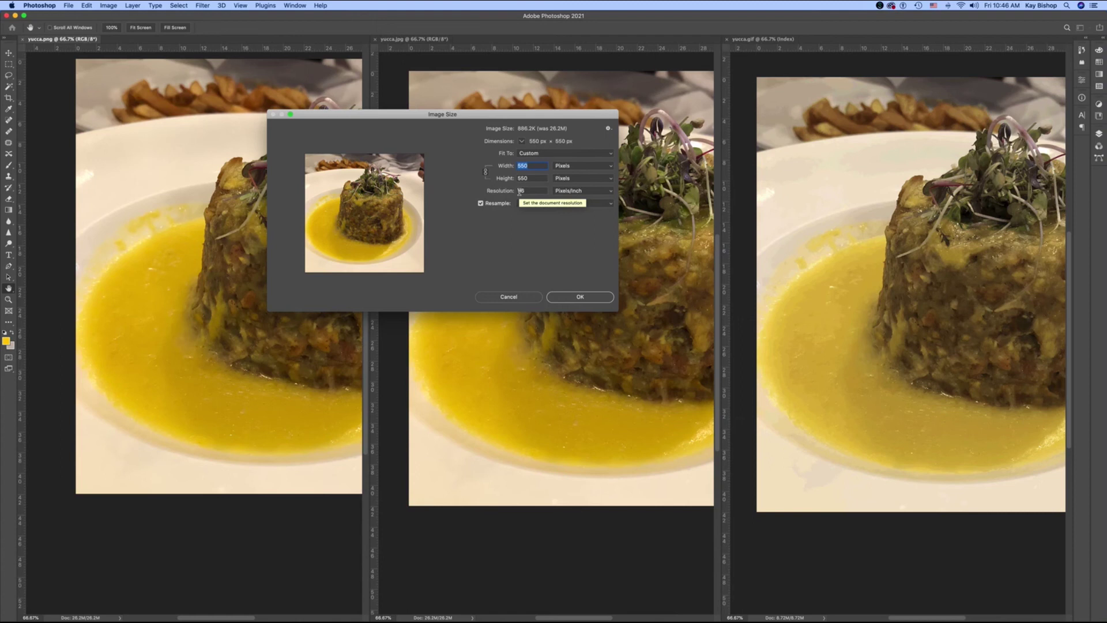
left_click(578, 296)
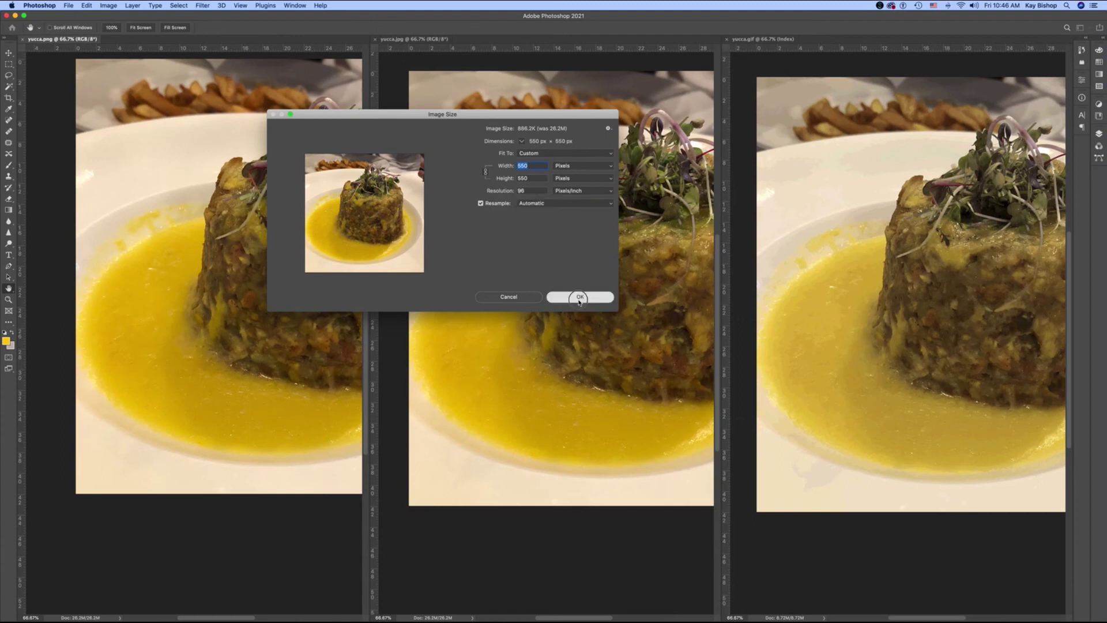
left_click(68, 5)
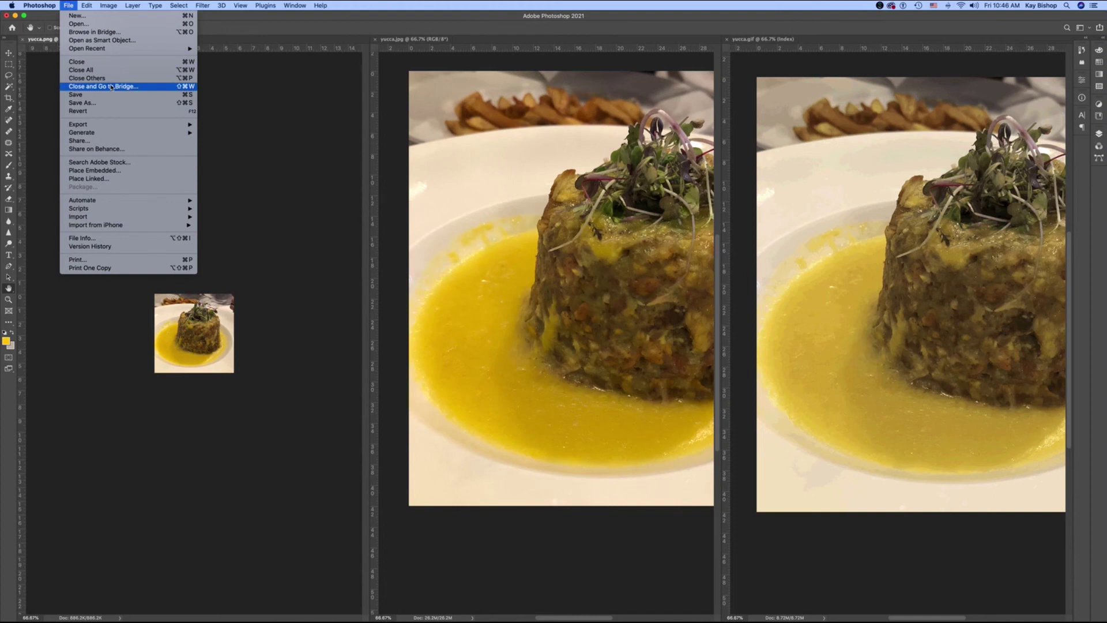
key("super+equal")
key("super+equal")
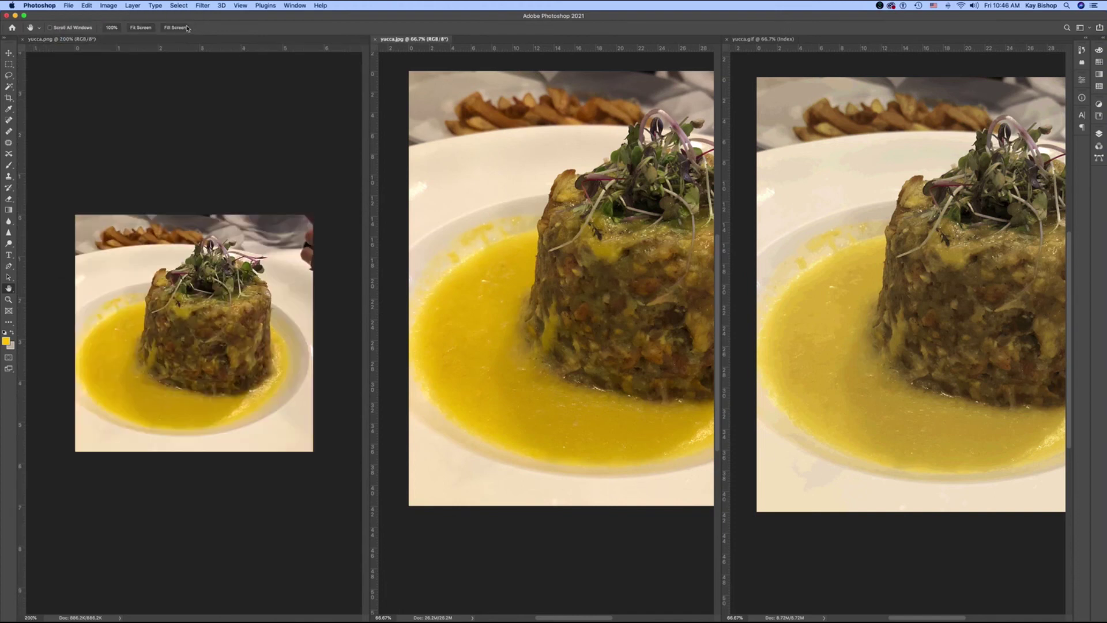
Resize yucca.jpg to 96 pixels/inch without resampling, and resample it to a width of 550 pixels.
left_click(109, 6)
left_click(118, 73)
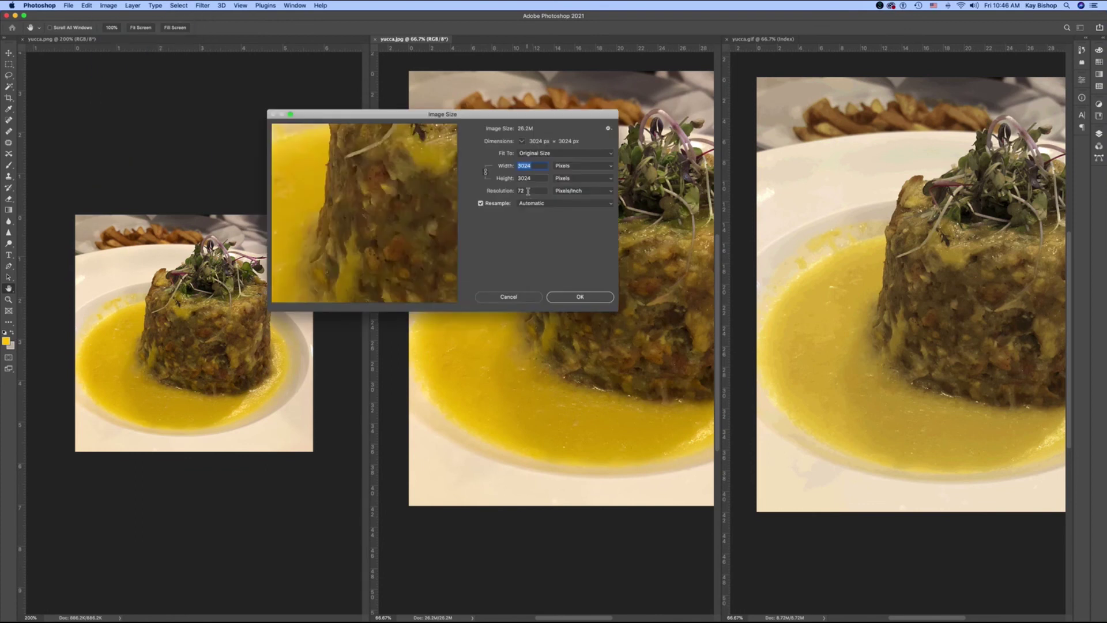
left_click(480, 203)
left_click(530, 191)
type("96")
left_click(480, 203)
left_click(582, 166)
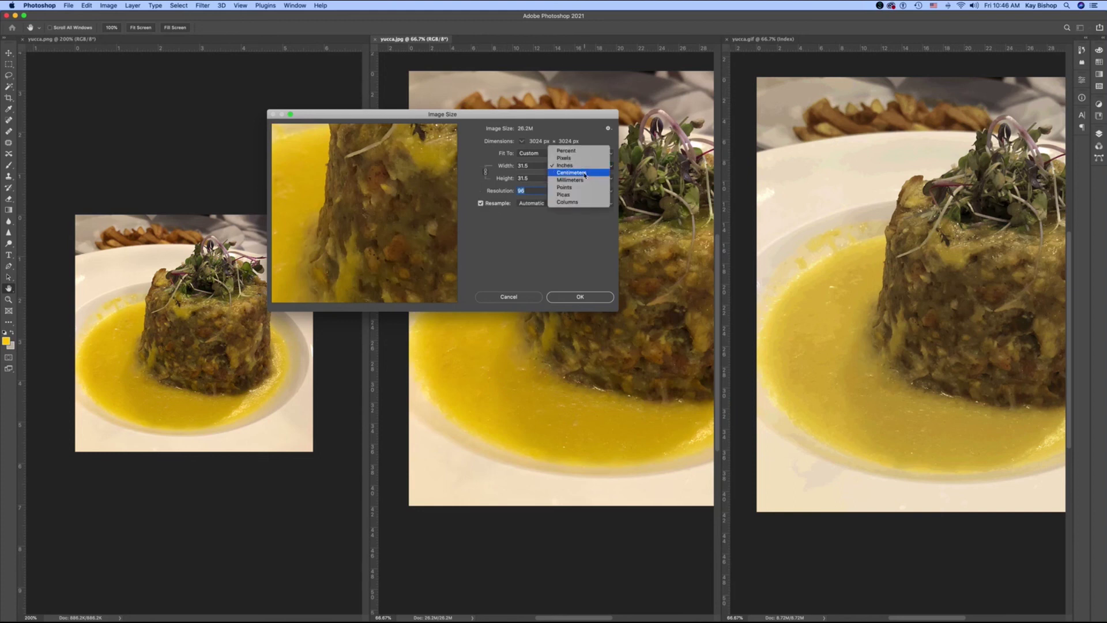
left_click(571, 165)
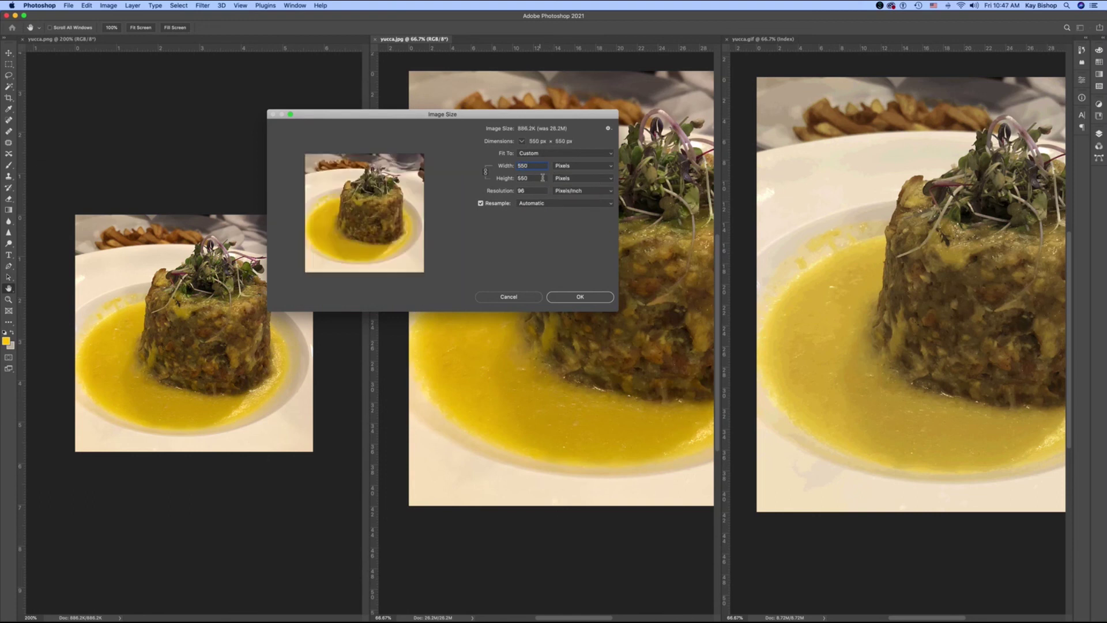
left_click(598, 297)
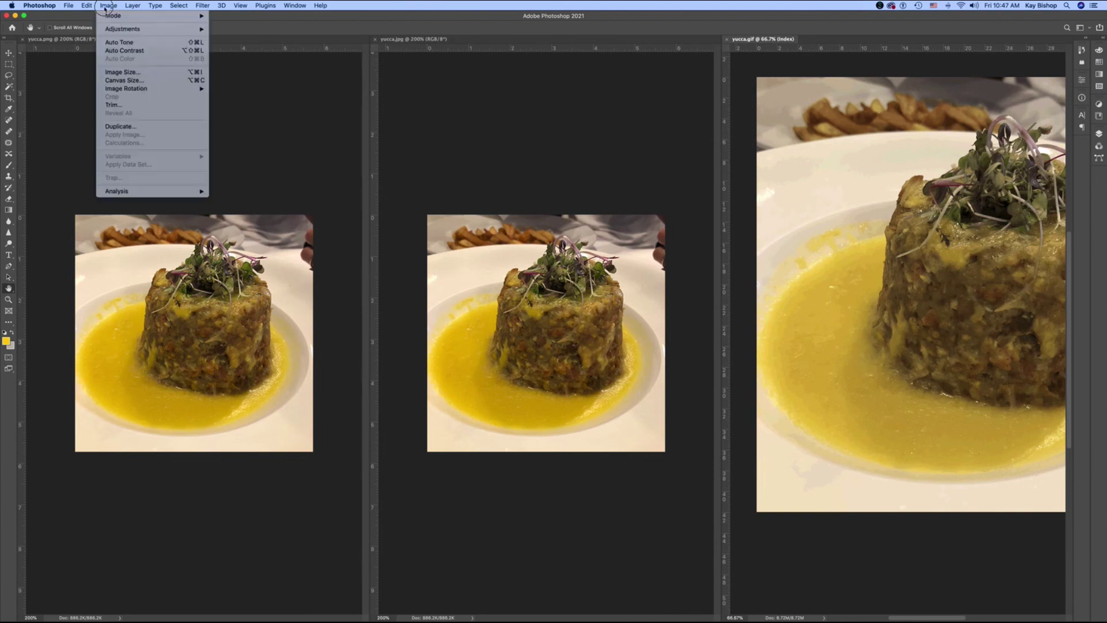
Set yucca.gif's resolution to 96 pixels/inch in Image Size with Resample off, and turn Resample back on.
left_click(105, 9)
left_click(124, 80)
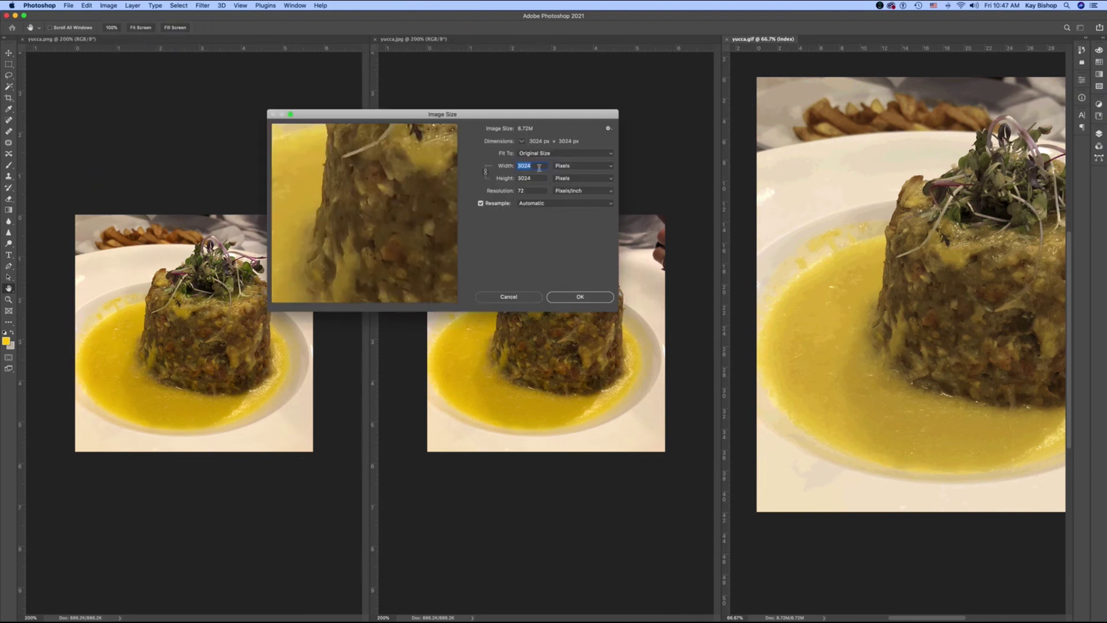
left_click_drag(567, 118, 655, 121)
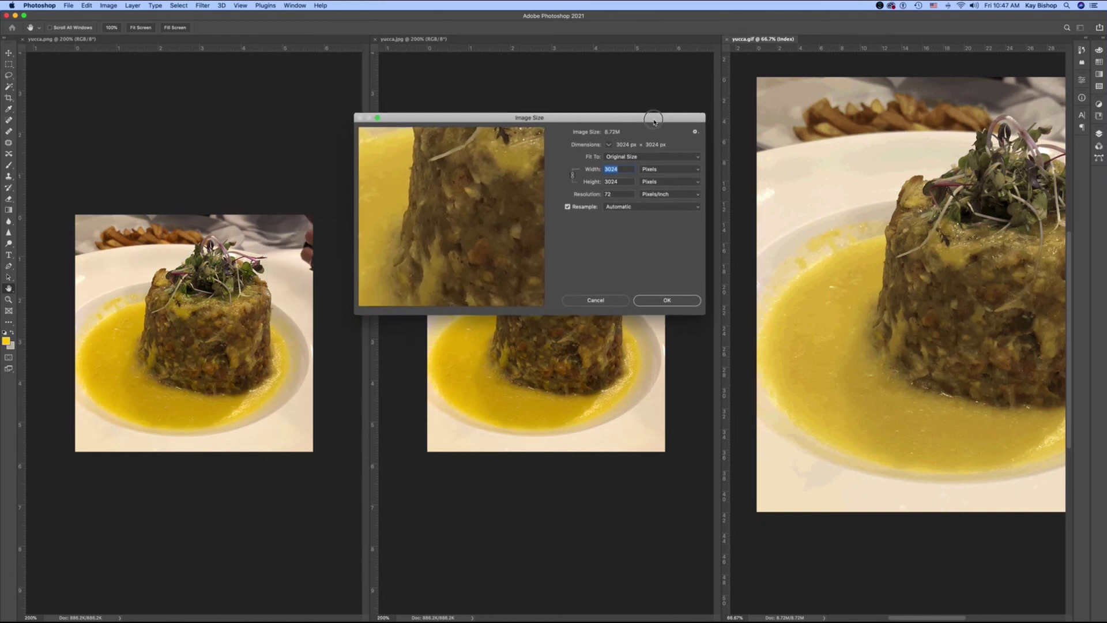
left_click(568, 207)
double_click(611, 194)
type("9")
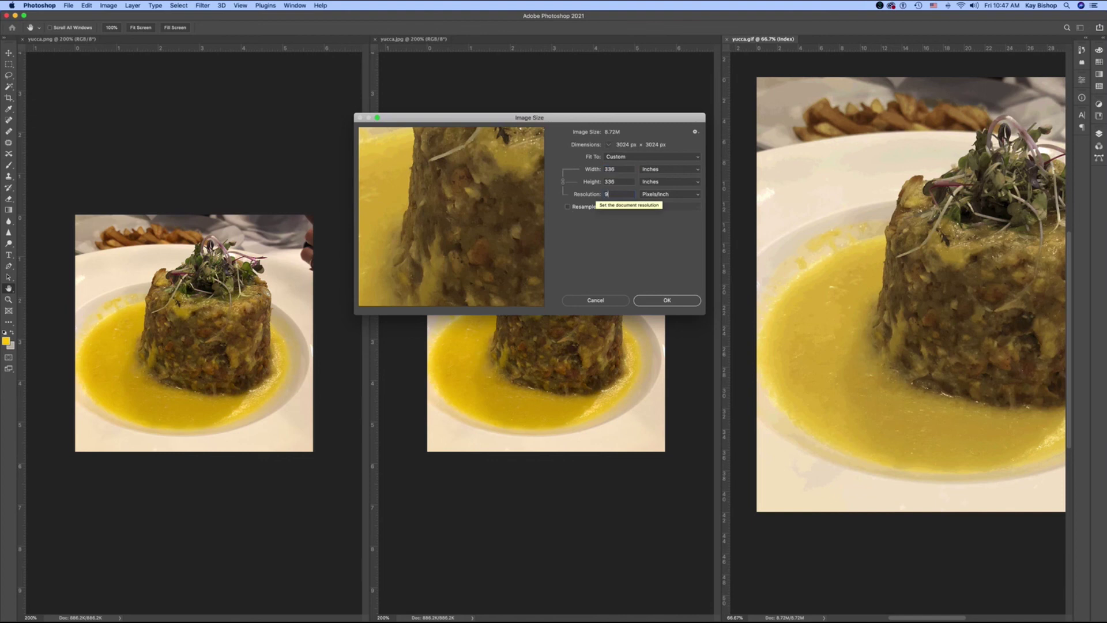
left_click(568, 207)
Resample yucca.gif to a width of 550 pixels, enlarge its view to 200% and save the file.
left_click(669, 168)
left_click(663, 158)
type("550")
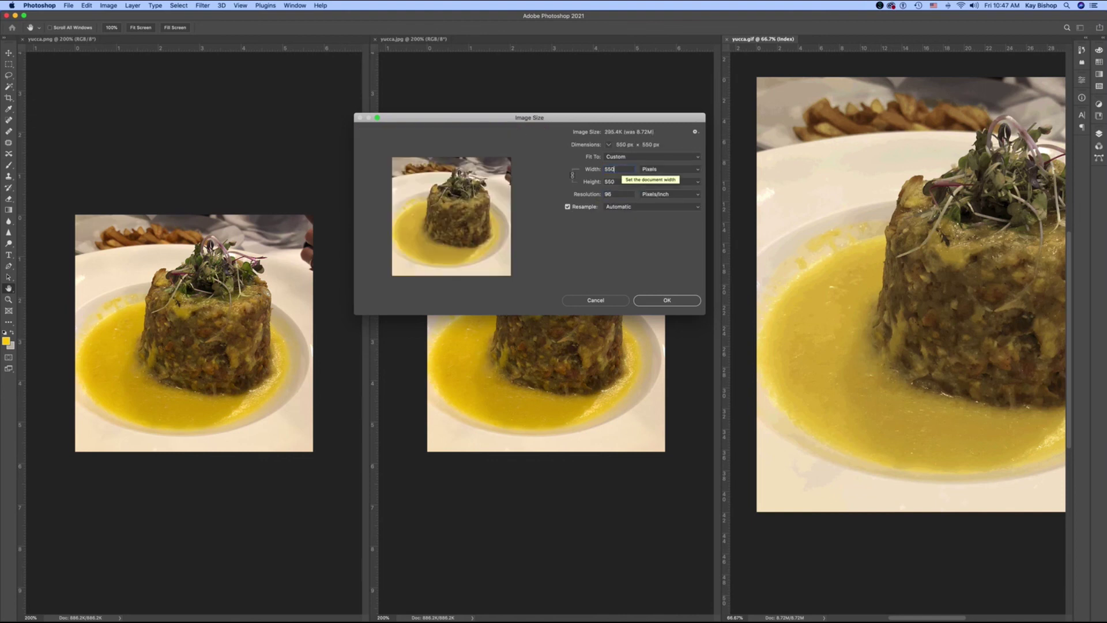
key("Return")
key("super+equal")
key("super+equal")
key("super+s")
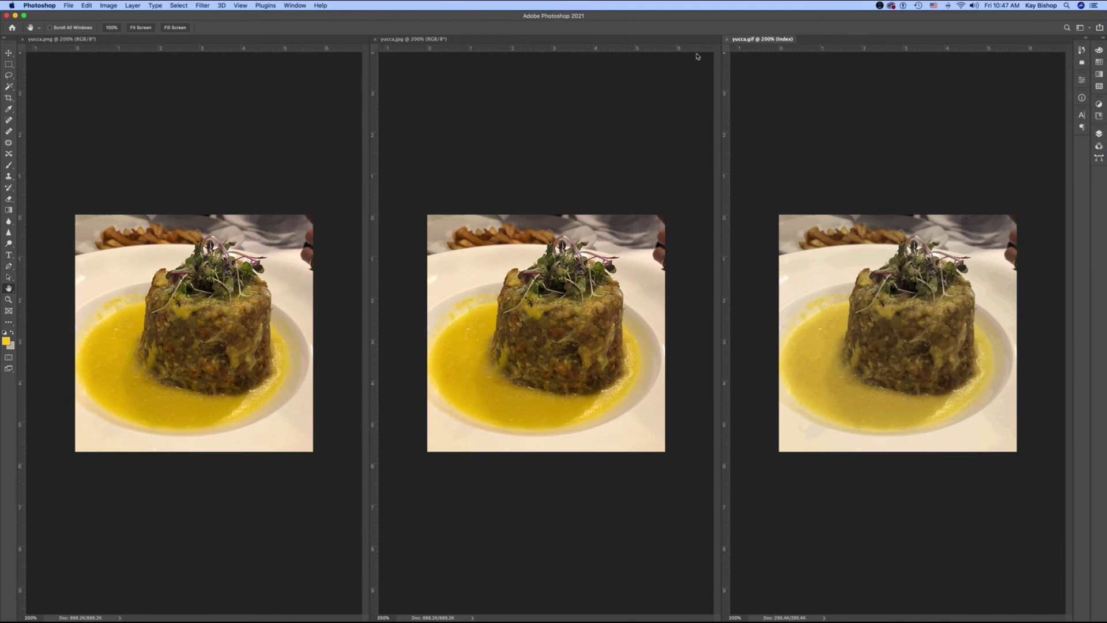
Switch to Chrome and go through Module 2: START HERE to the Homework 1: File Formats assignment sheet.
key("super+Tab")
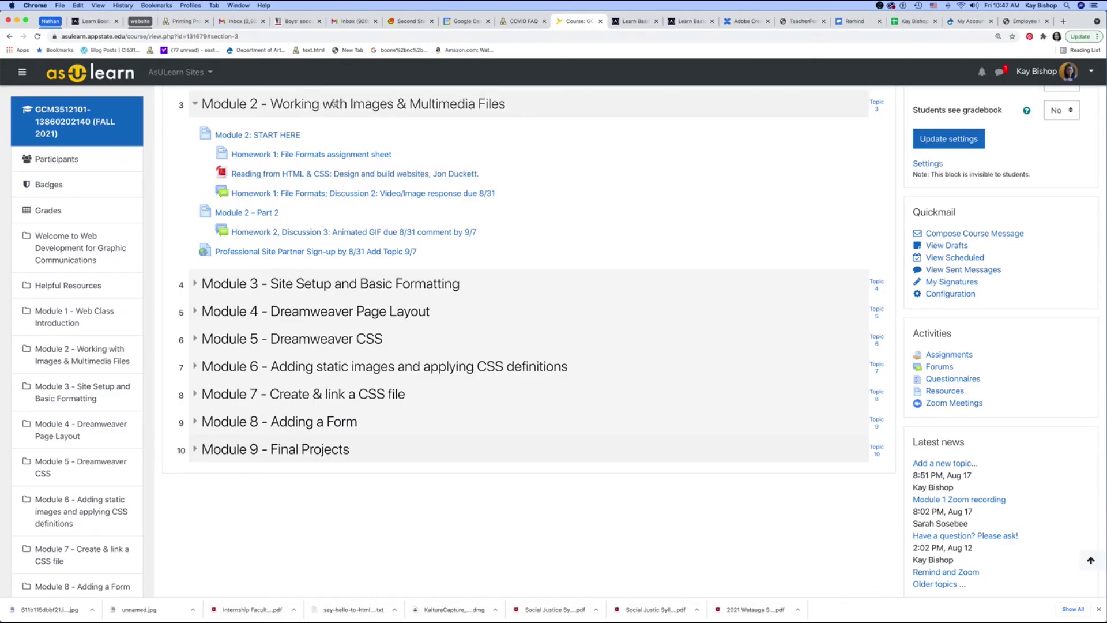
left_click(267, 138)
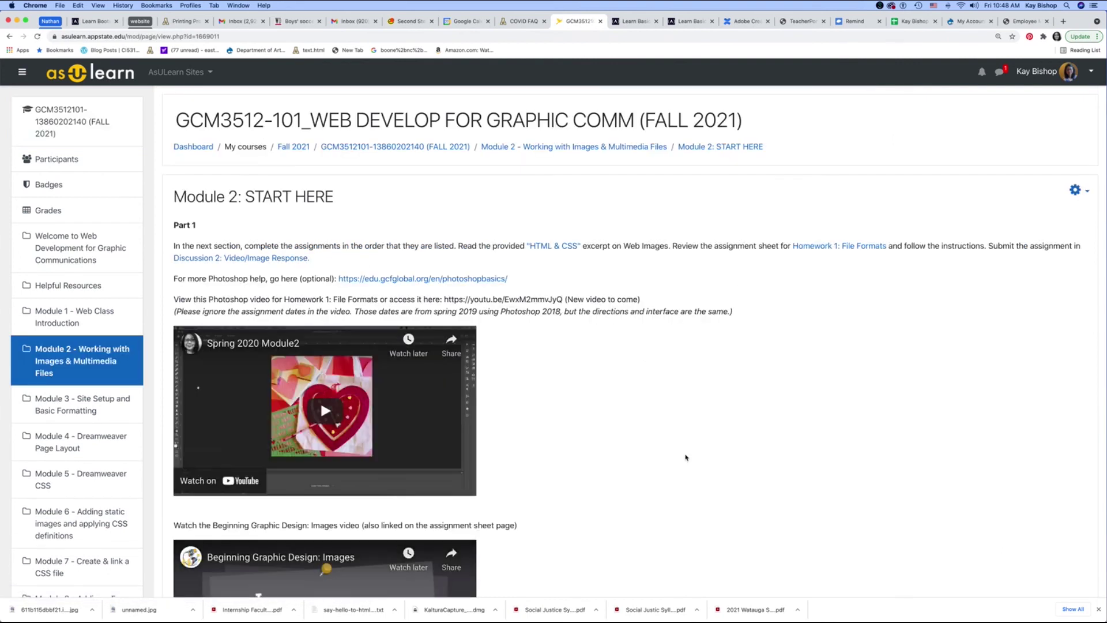
scroll(685, 457, "down", 3)
left_click(839, 159)
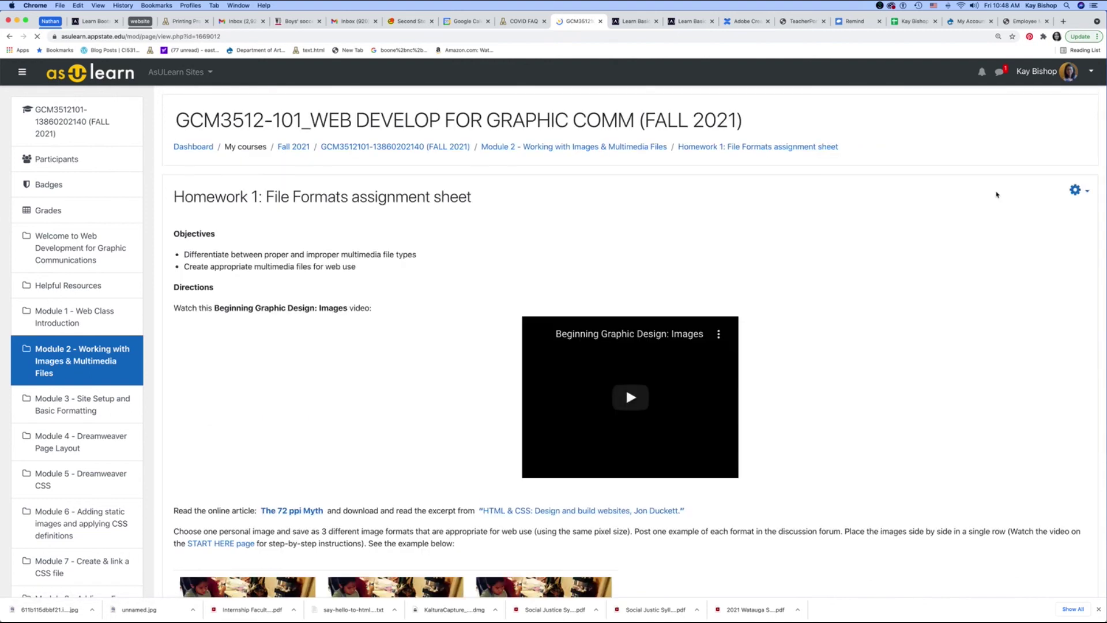
Review the assignment directions, example images and grading table, and open the Discussion 2: Video response forum.
scroll(996, 194, "down", 5)
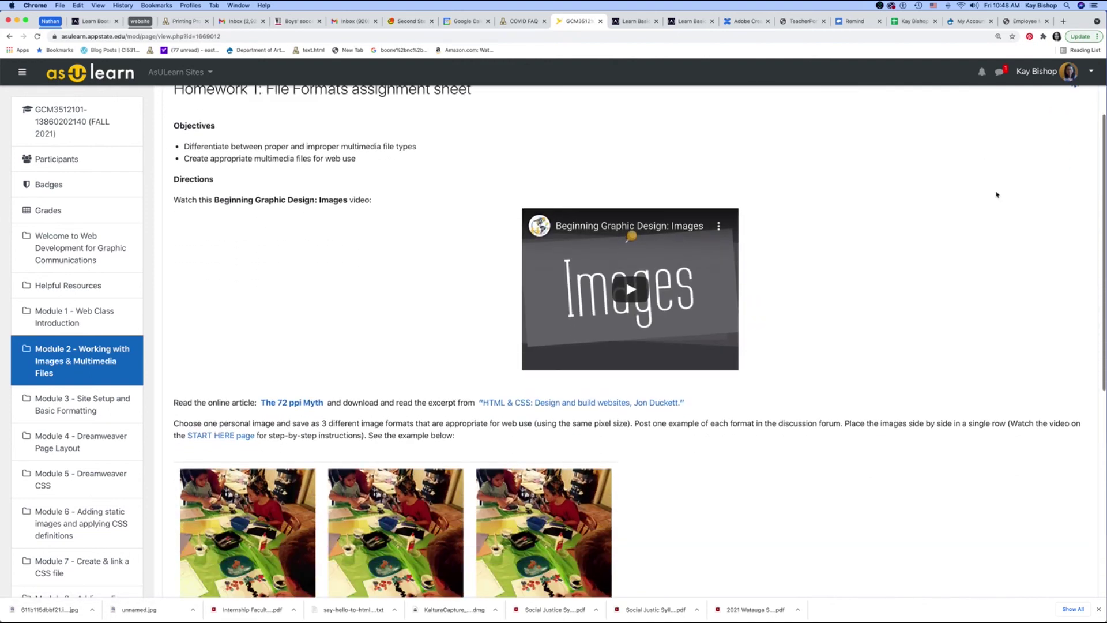
scroll(996, 195, "down", 4)
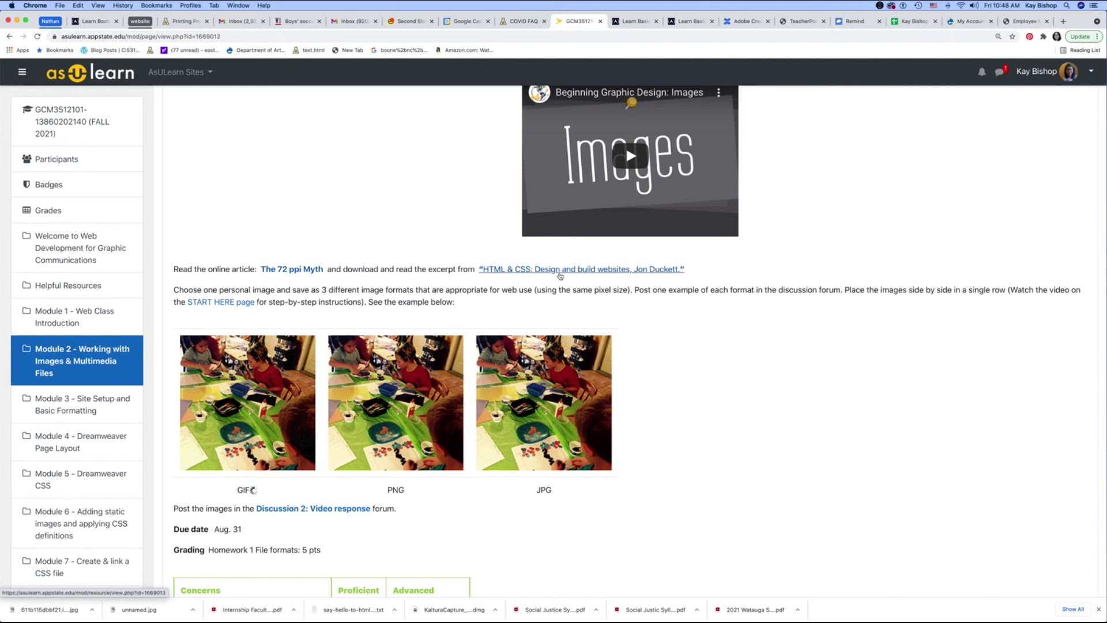
scroll(322, 328, "down", 5)
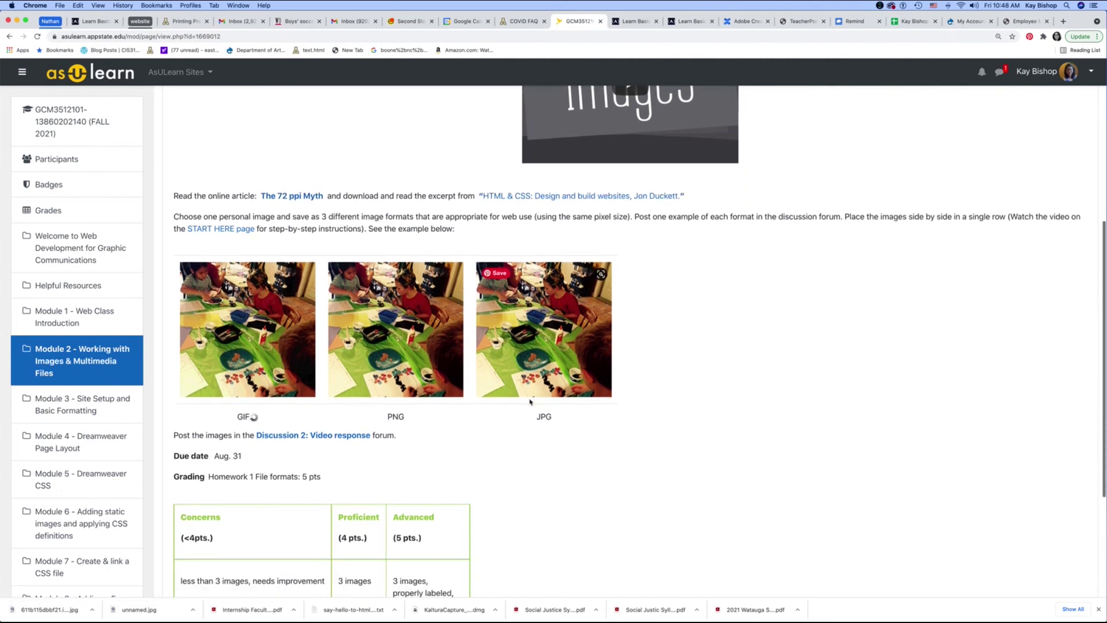
scroll(358, 280, "down", 2)
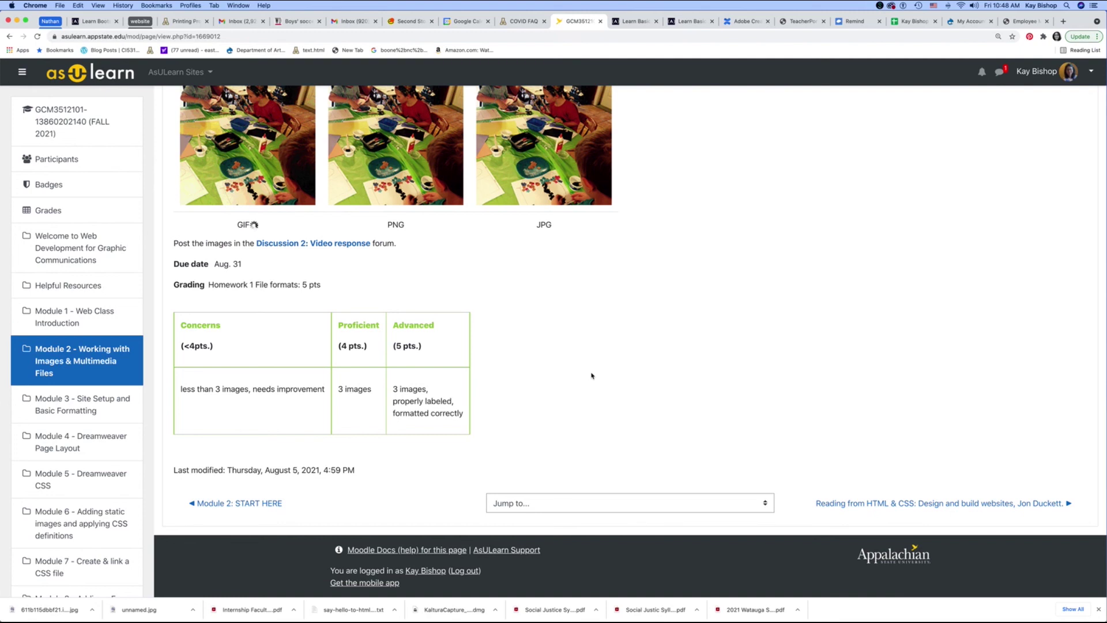
left_click(345, 244)
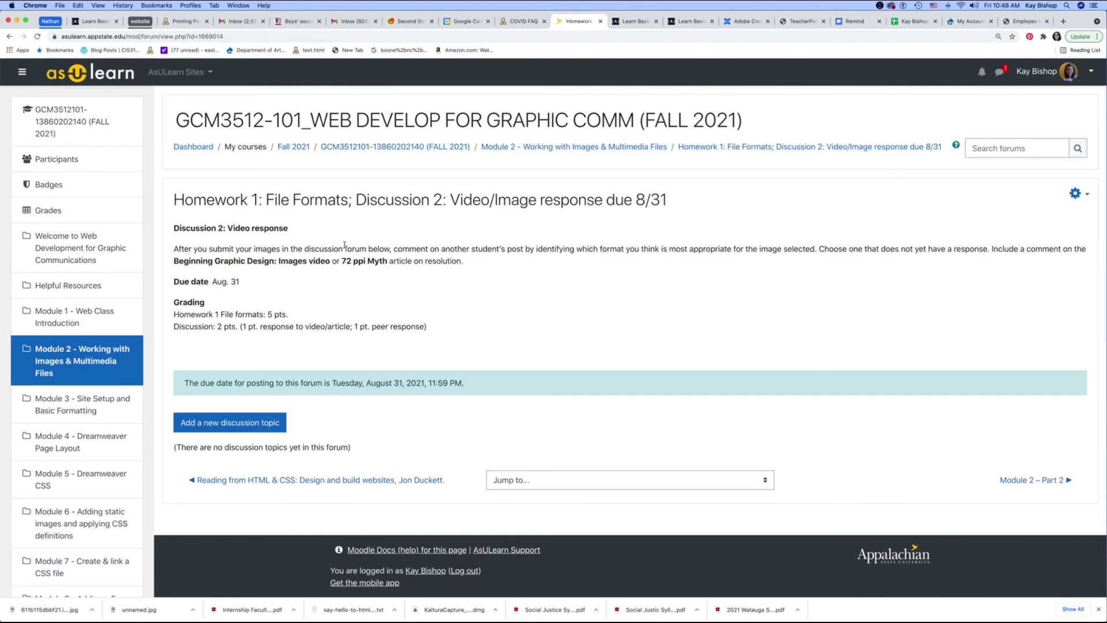
Start a new discussion topic and insert a table with three columns and two body rows into its message.
left_click(260, 426)
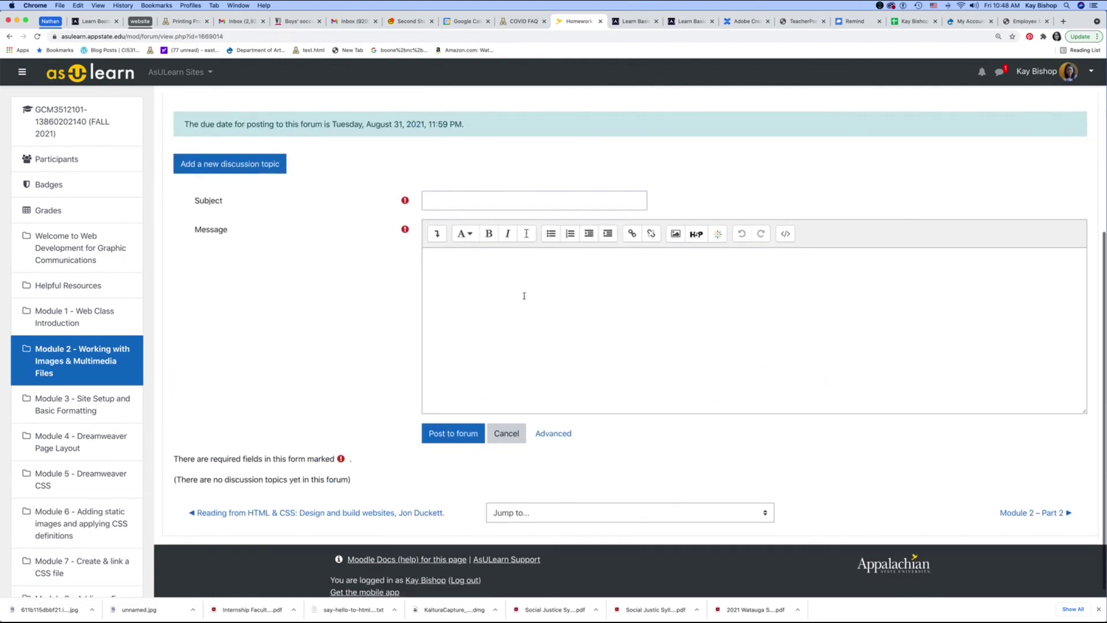
left_click(437, 236)
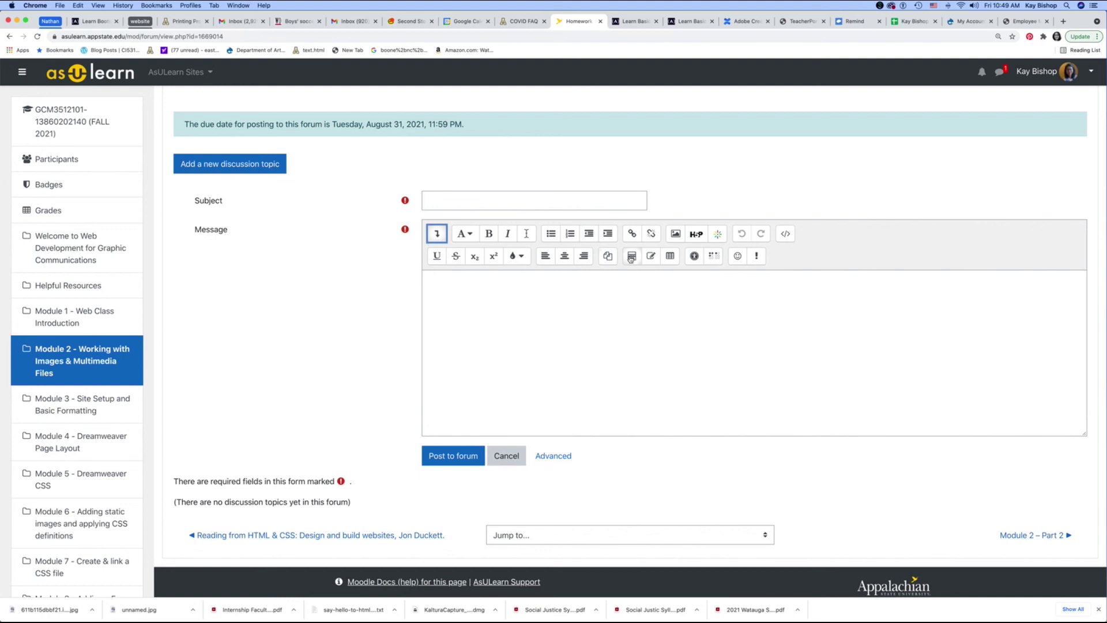
left_click(669, 258)
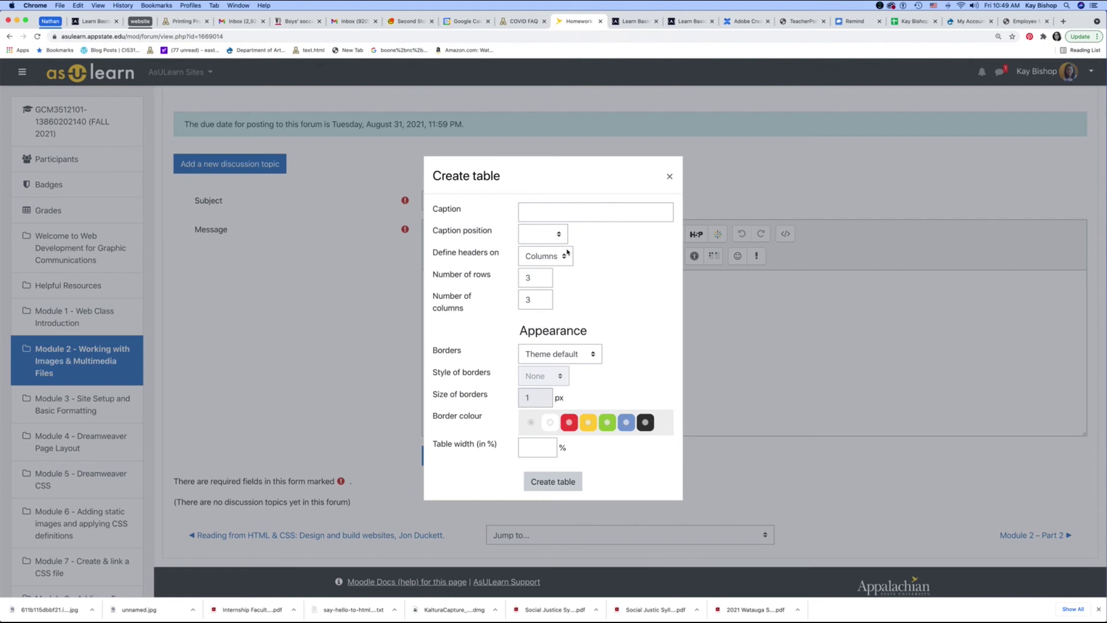
left_click(542, 281)
left_click(550, 483)
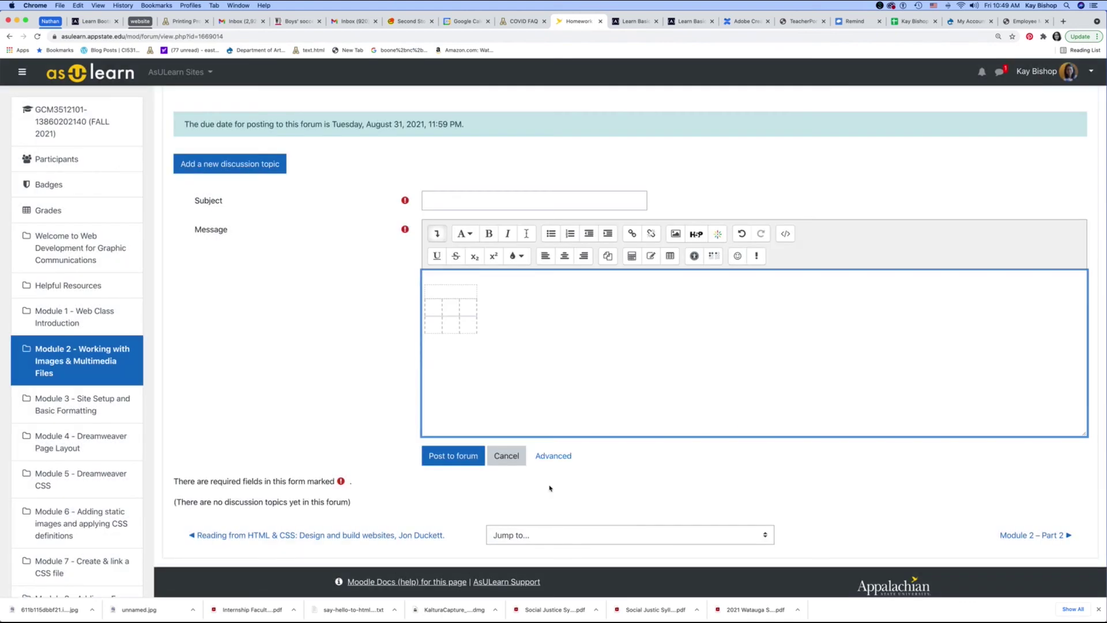
Arrange the Finder window above the message editor and insert yucca.jpg into the table's first cell.
left_click(430, 316)
left_click_drag(1083, 15, 1083, 49)
left_click(850, 23)
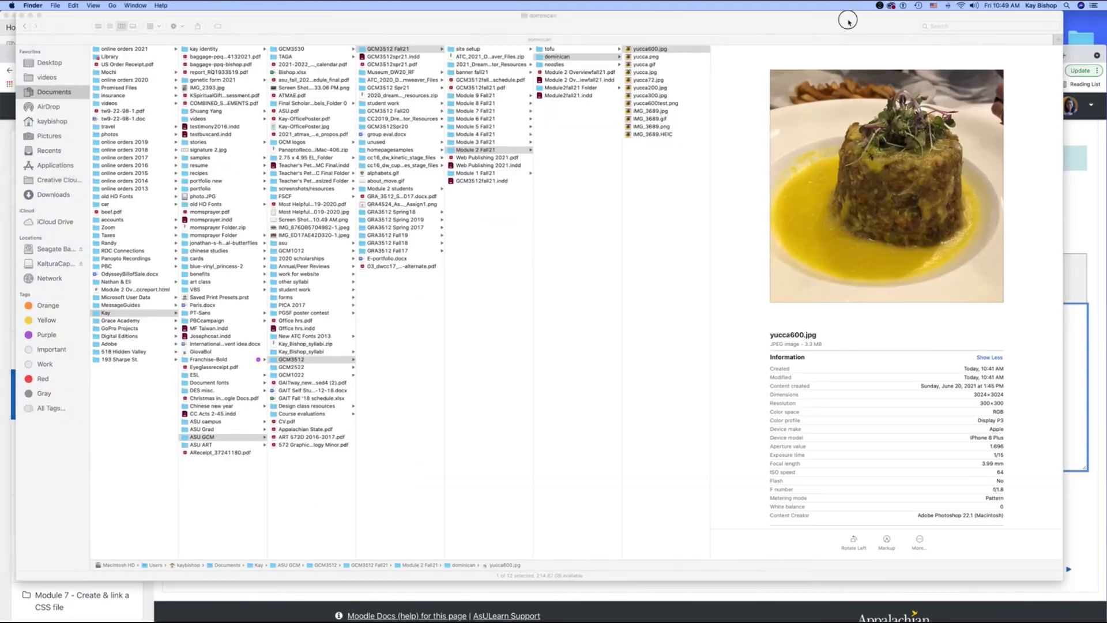
left_click_drag(1058, 580, 1057, 248)
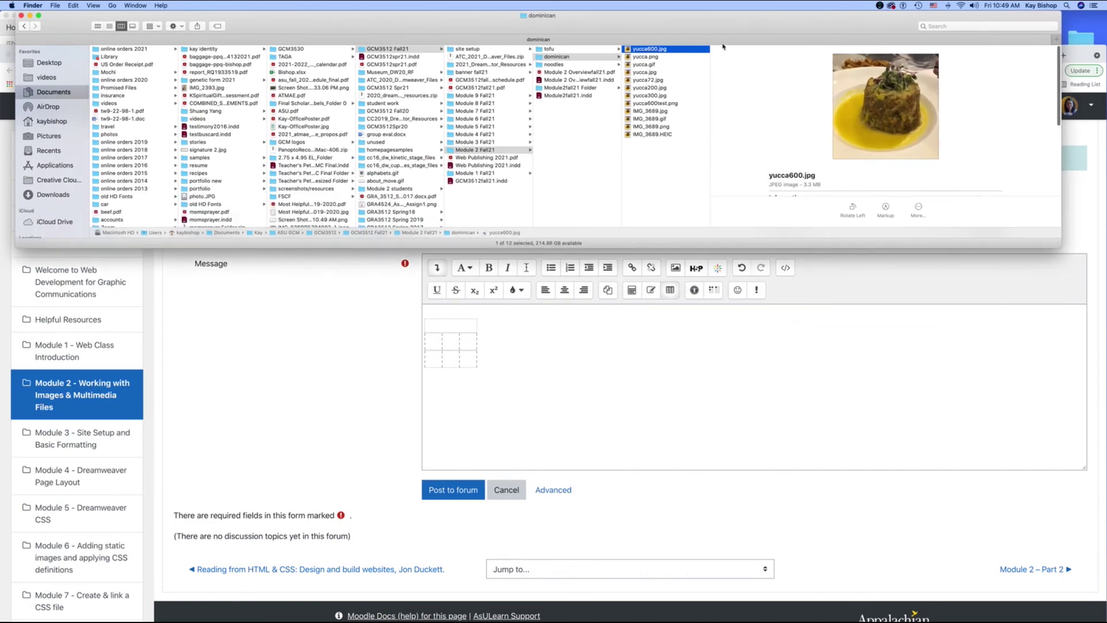
left_click(652, 73)
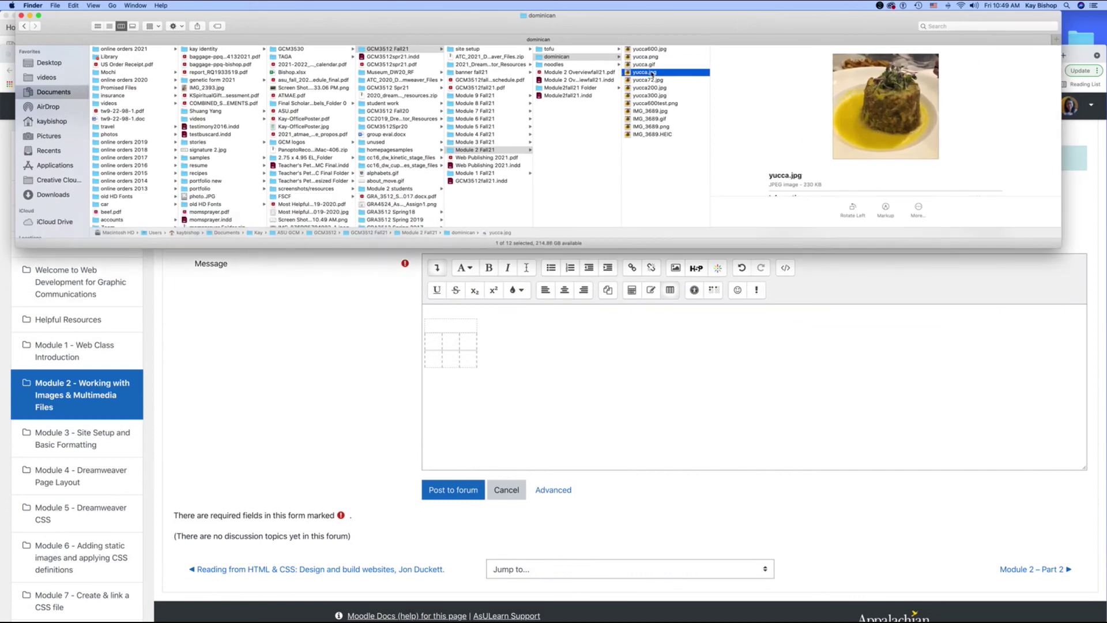
left_click_drag(627, 73, 448, 340)
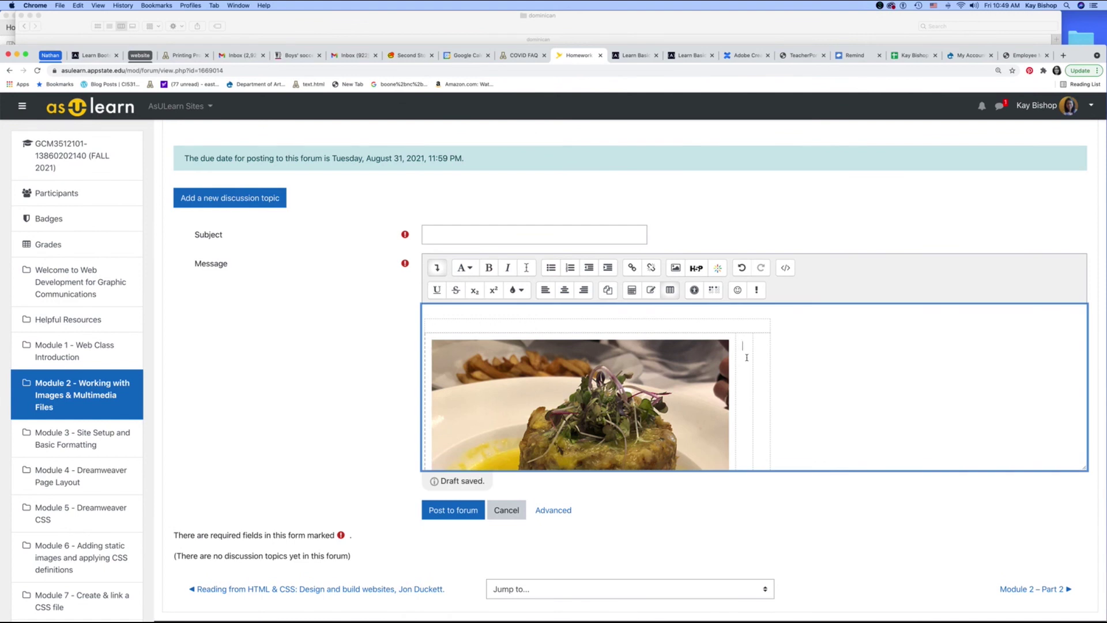
Insert yucca.gif into the second cell and yucca.png into the third cell of the table's image row.
left_click(662, 40)
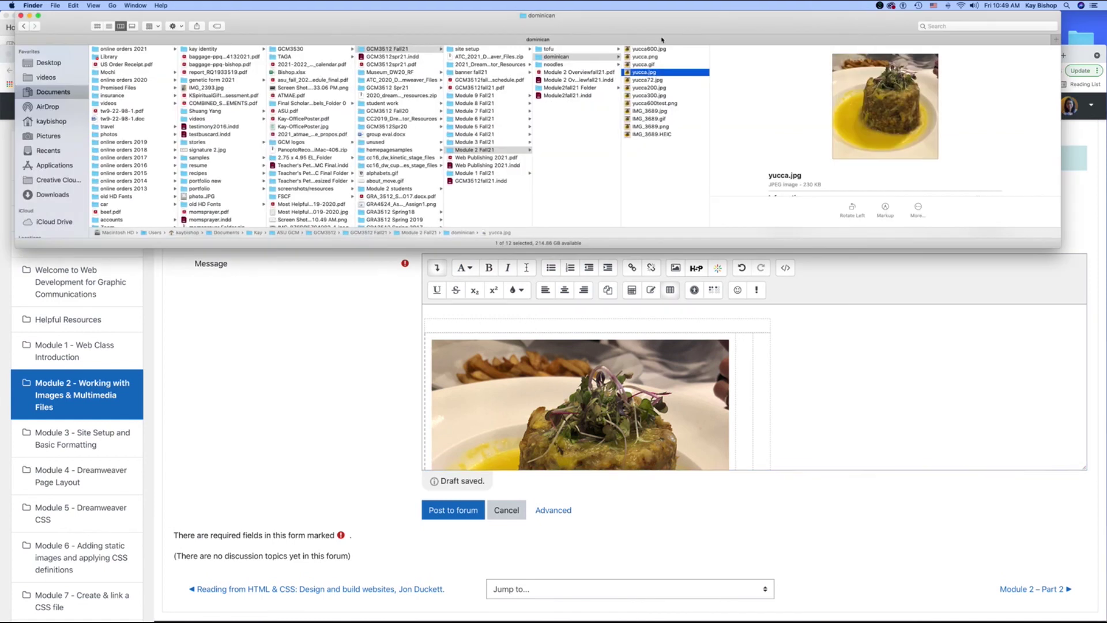
left_click(642, 64)
left_click_drag(630, 67, 744, 365)
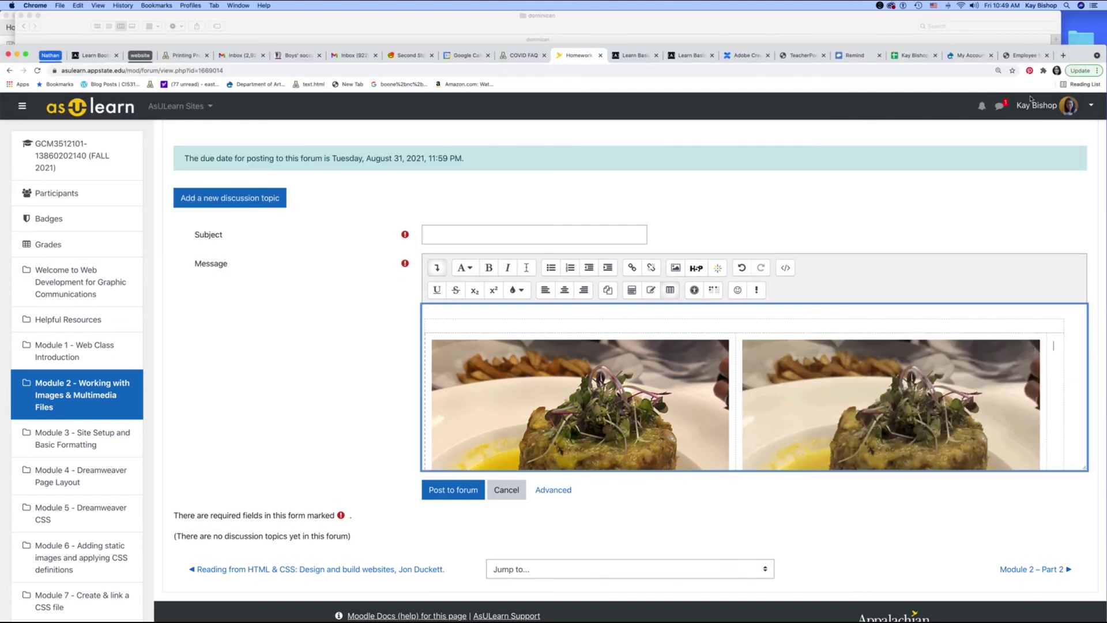
left_click(898, 14)
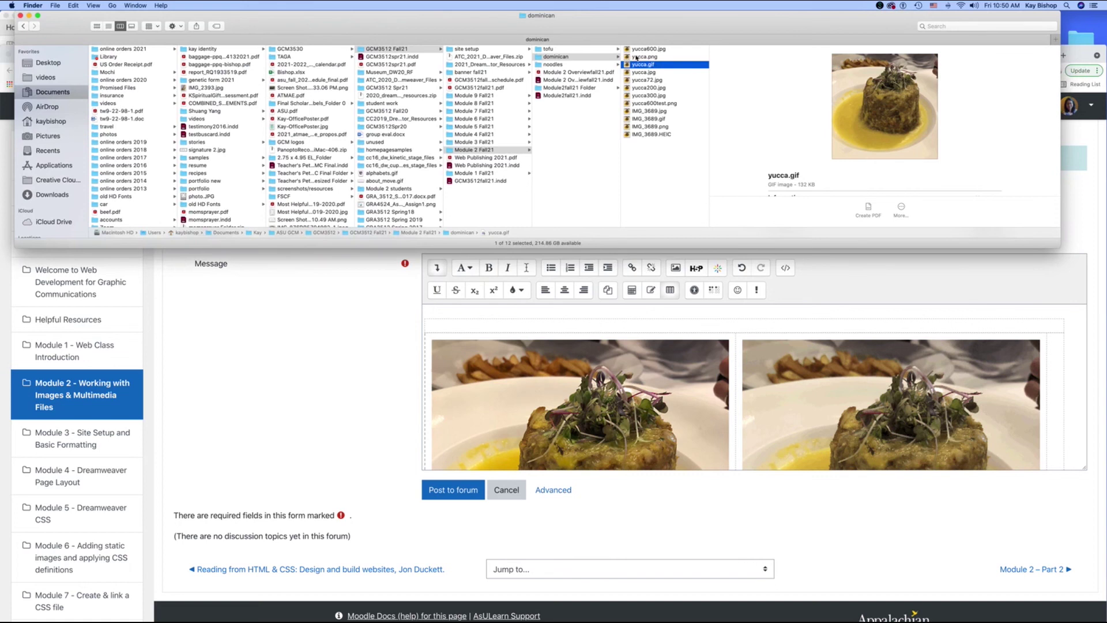
left_click(1057, 382)
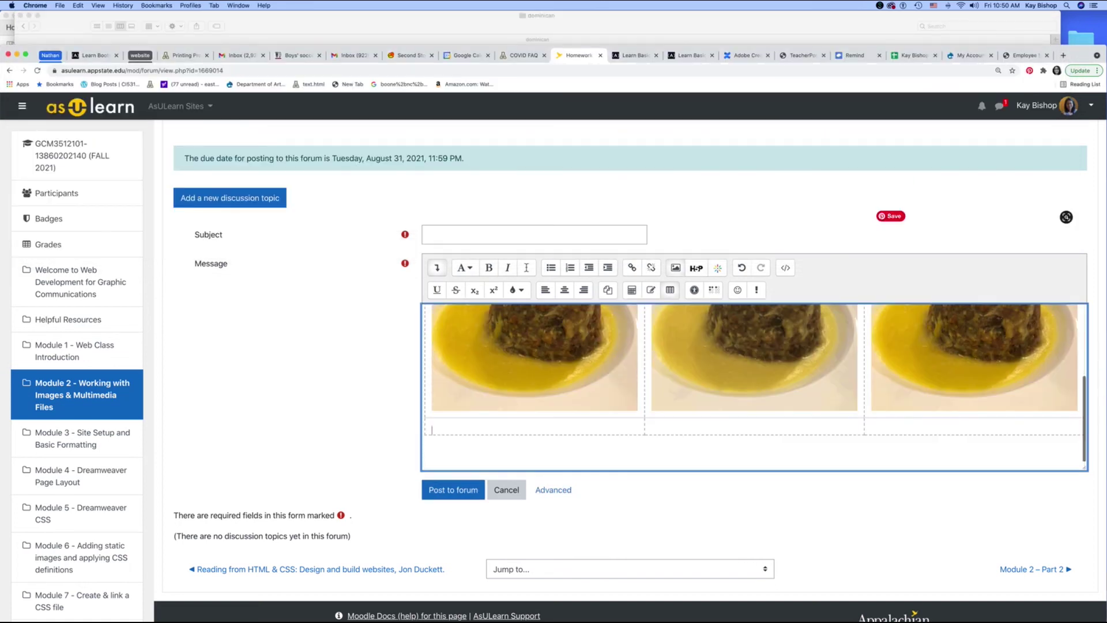
Label the three images JPG, GIF and PNG in the table row beneath them and center the labels.
left_click(581, 423)
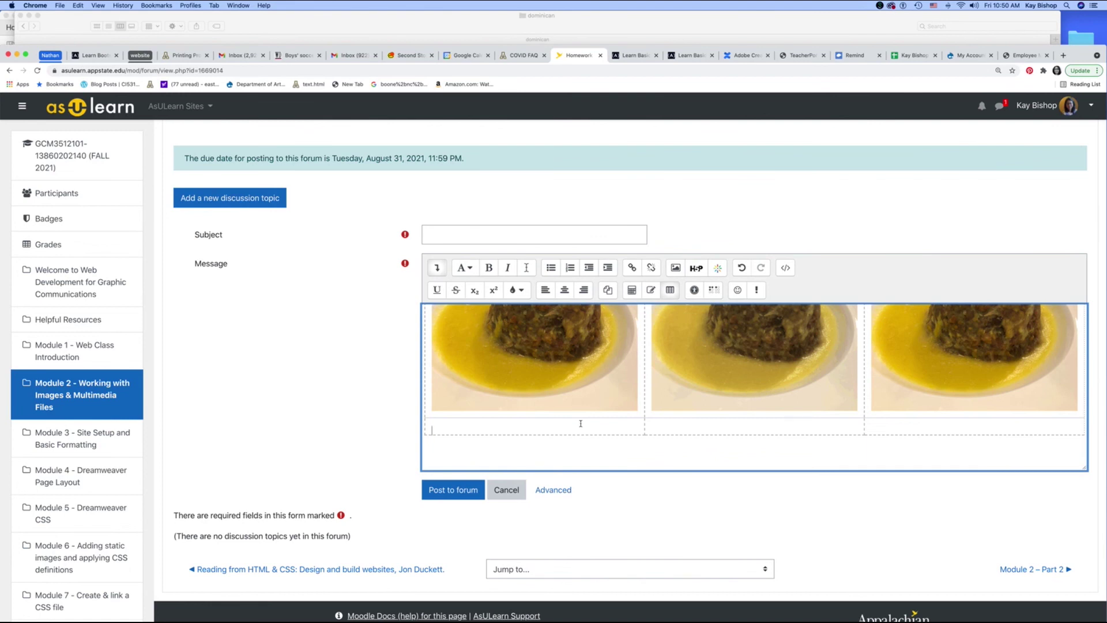
left_click(656, 28)
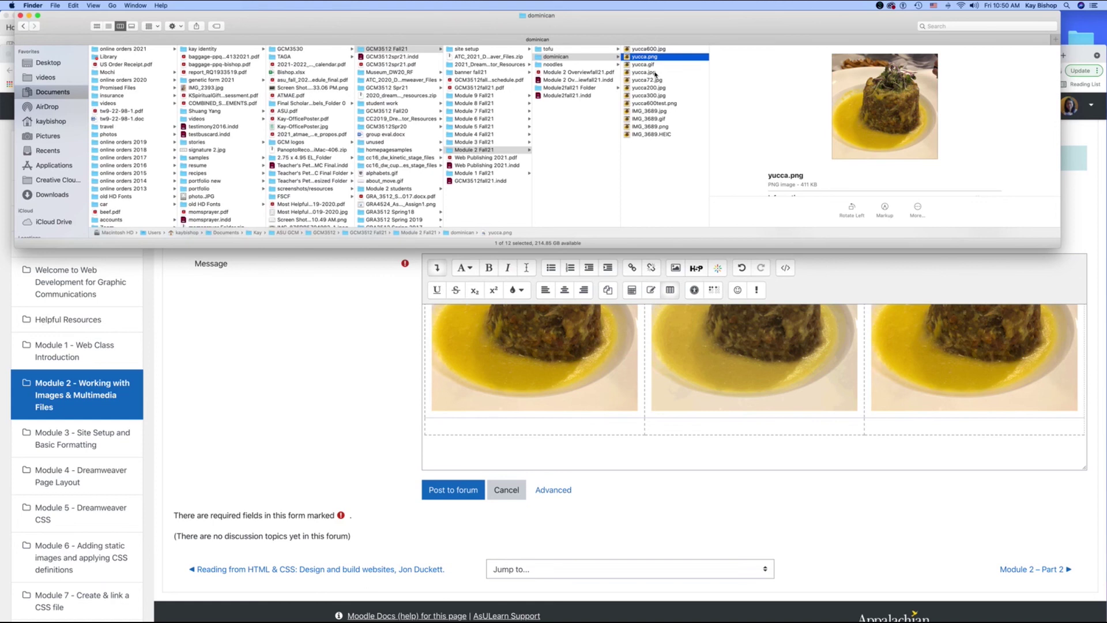
left_click(537, 430)
type("JPG")
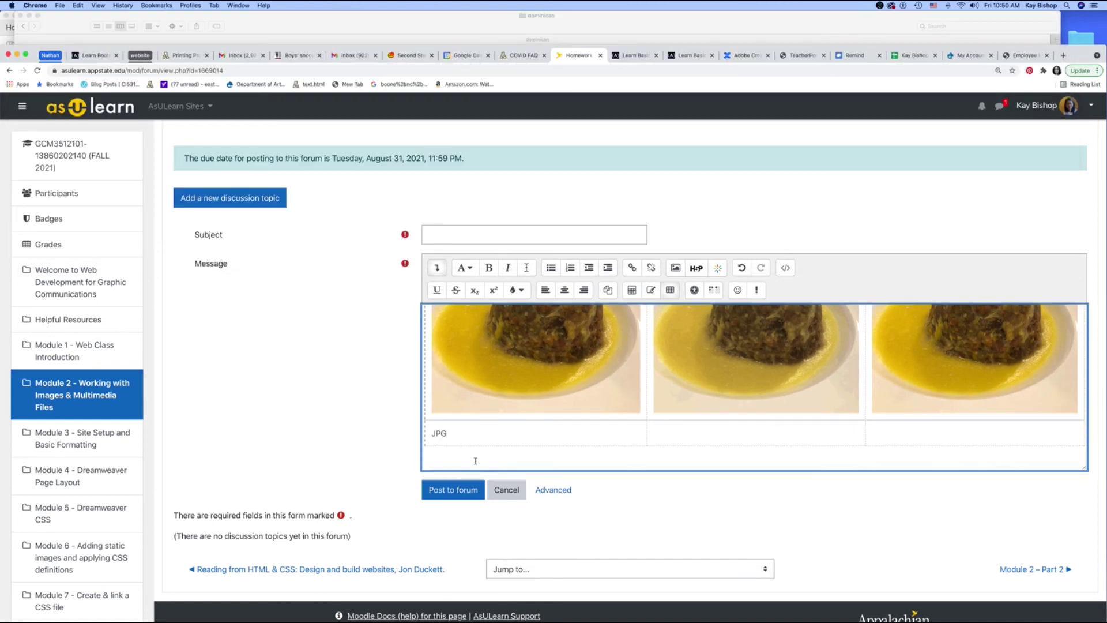
double_click(441, 434)
left_click(565, 290)
left_click(735, 432)
key("super+Tab")
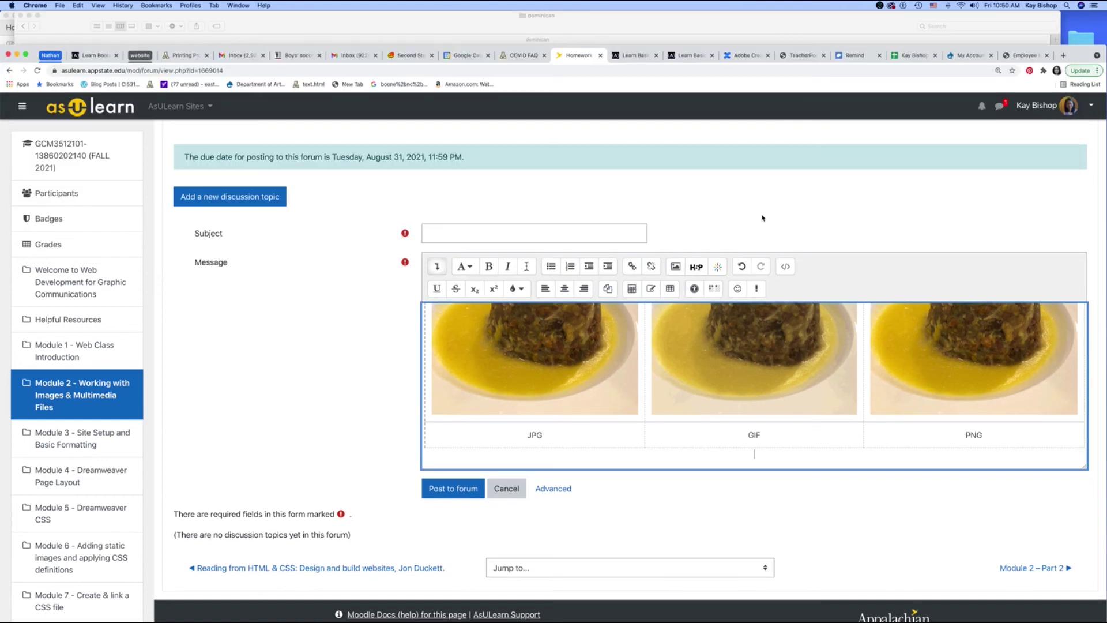
left_click(765, 218)
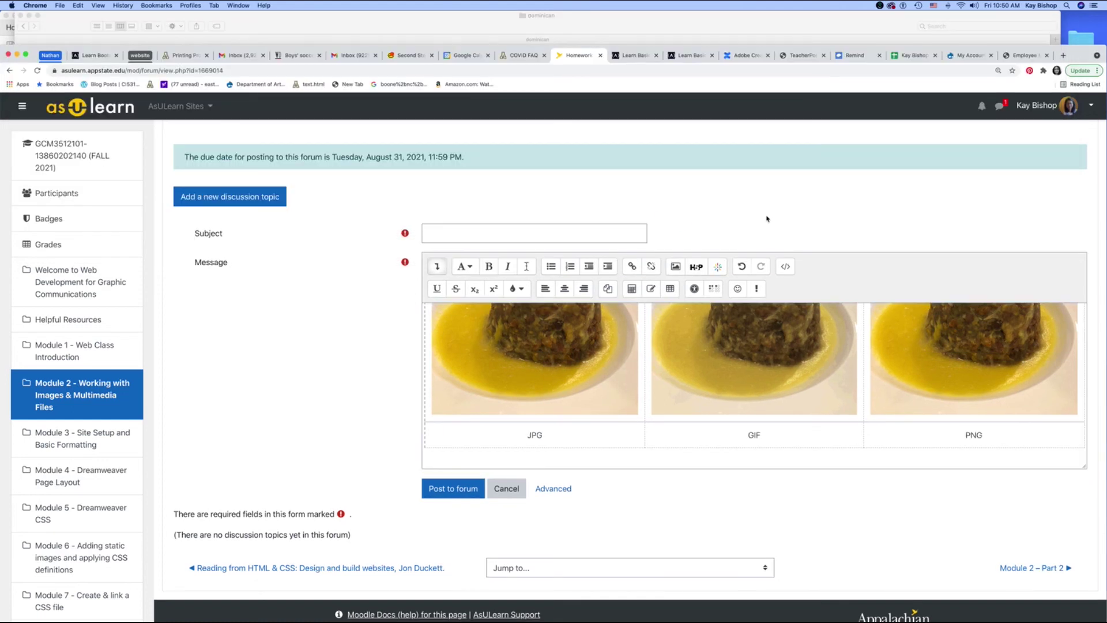
Review the forum's discussion directions, due date and grading alongside the drafted message.
scroll(886, 259, "up", 1)
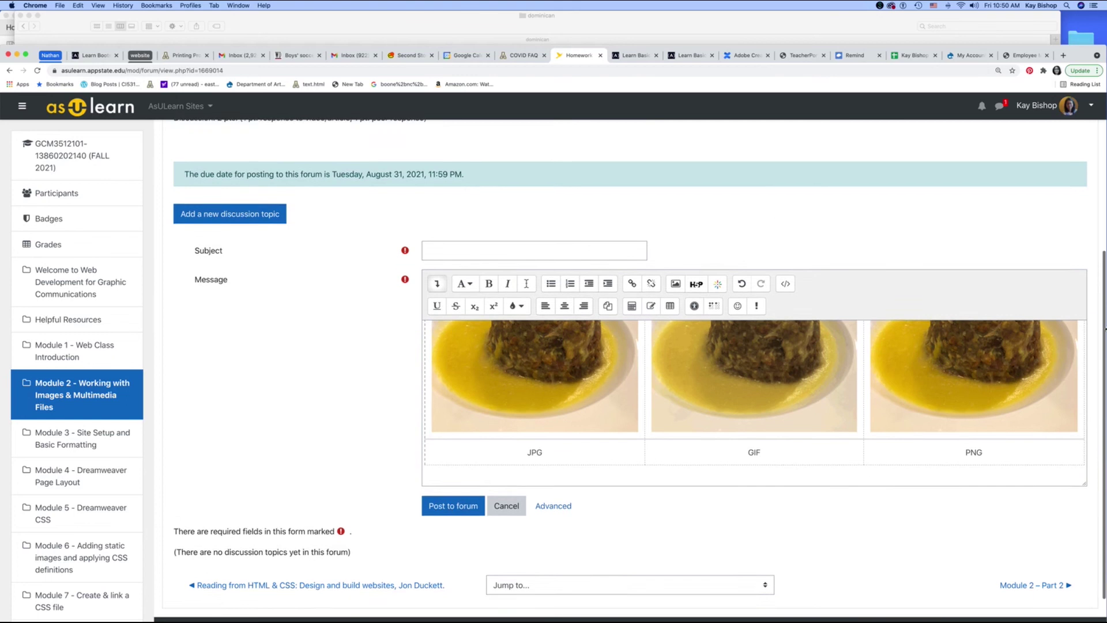
scroll(886, 259, "up", 5)
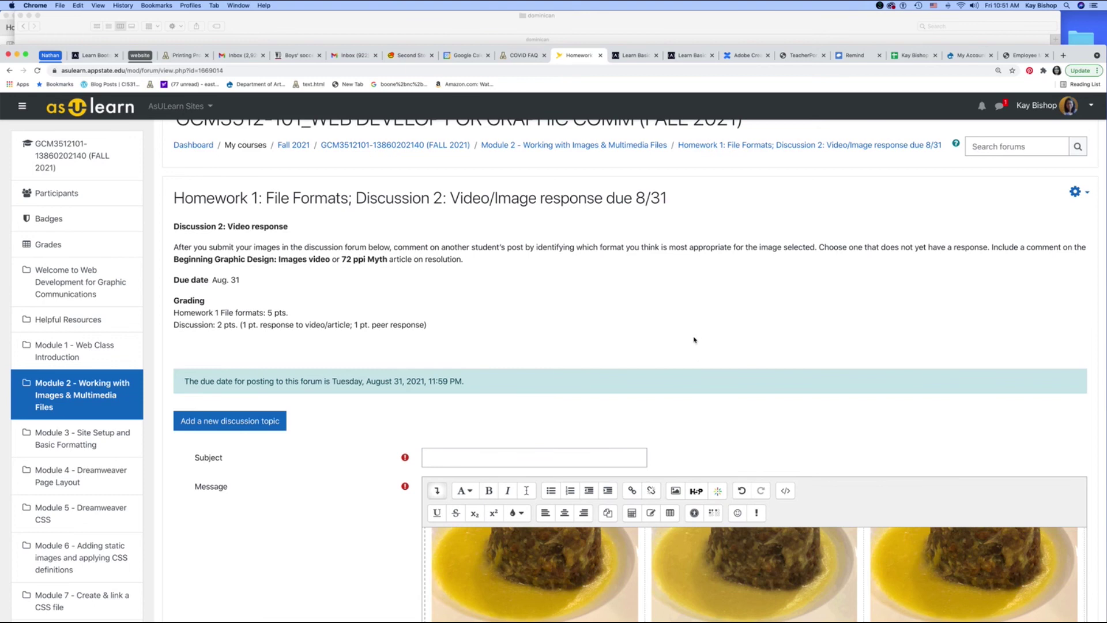
scroll(667, 323, "down", 5)
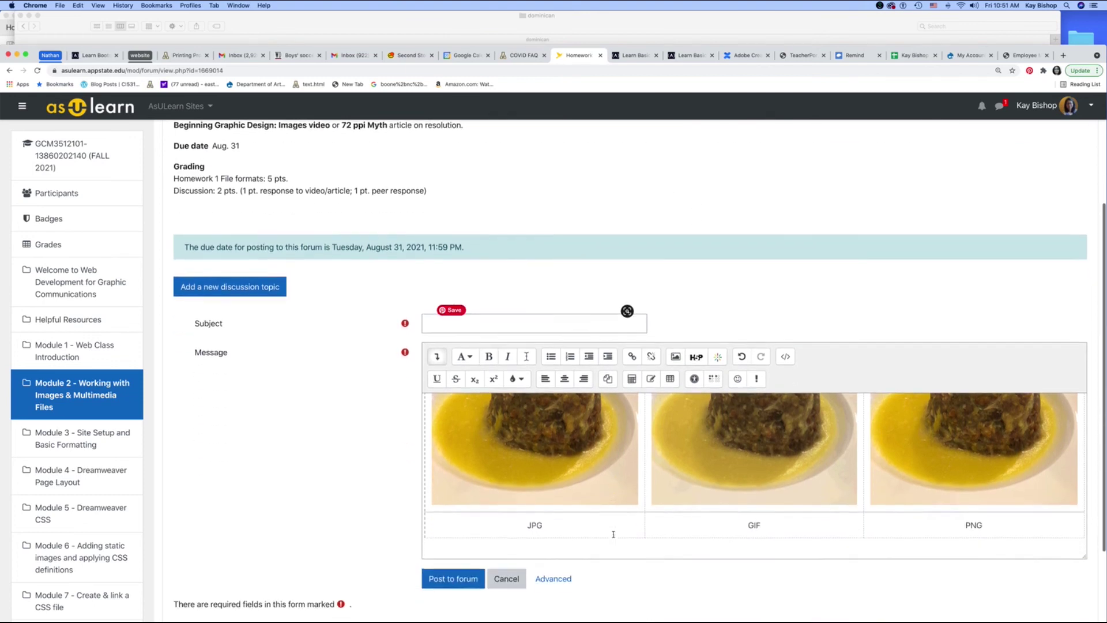
scroll(613, 533, "down", 2)
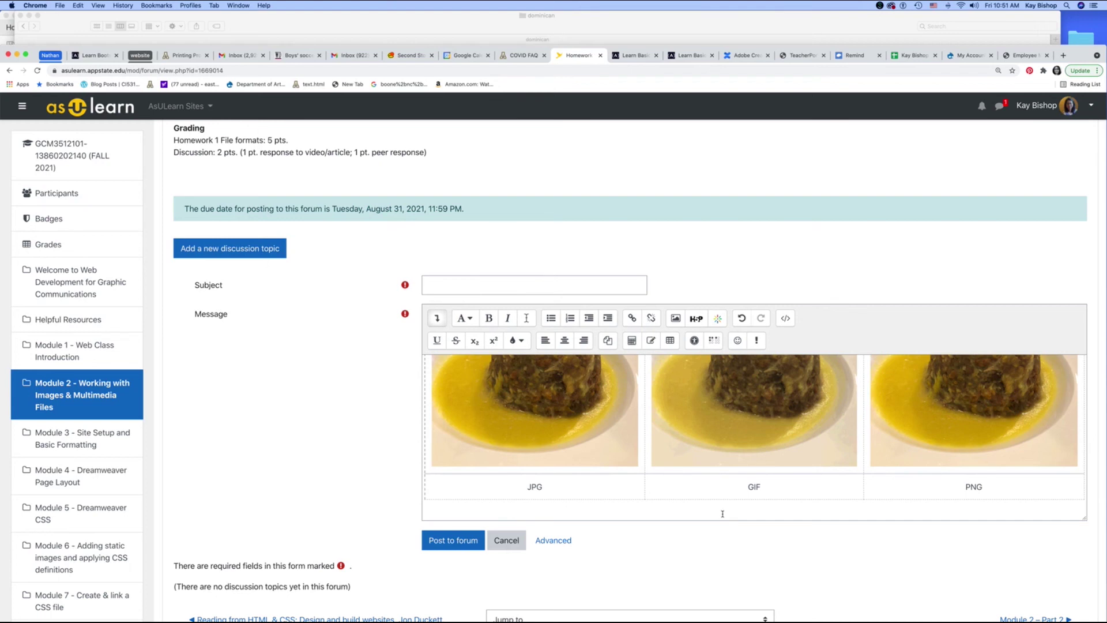
scroll(724, 250, "up", 7)
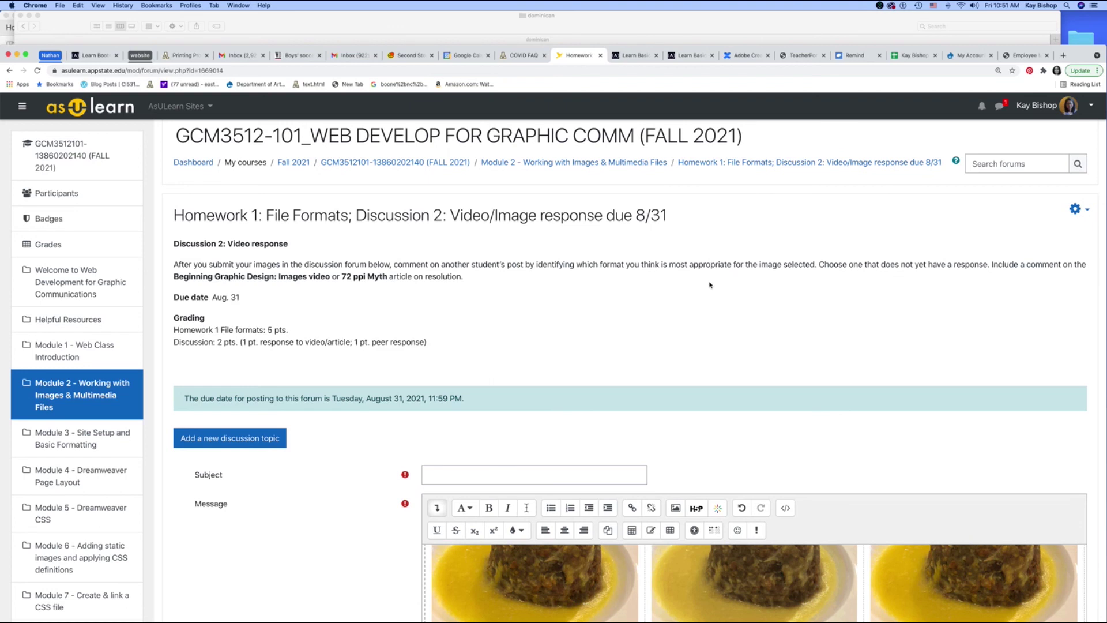
scroll(837, 327, "down", 3)
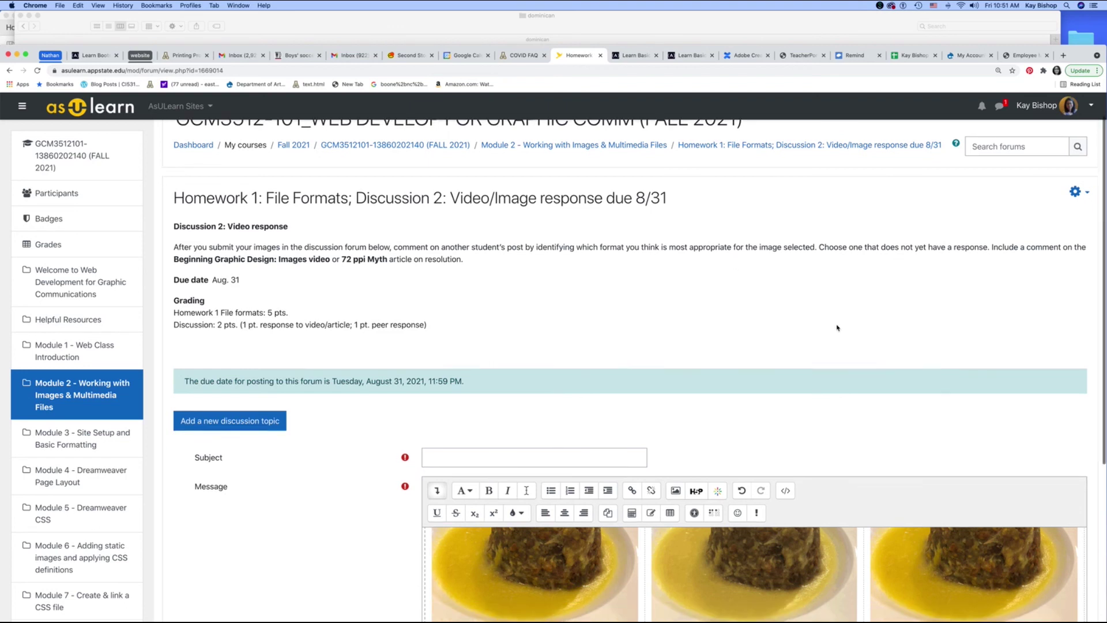
scroll(634, 375, "up", 1)
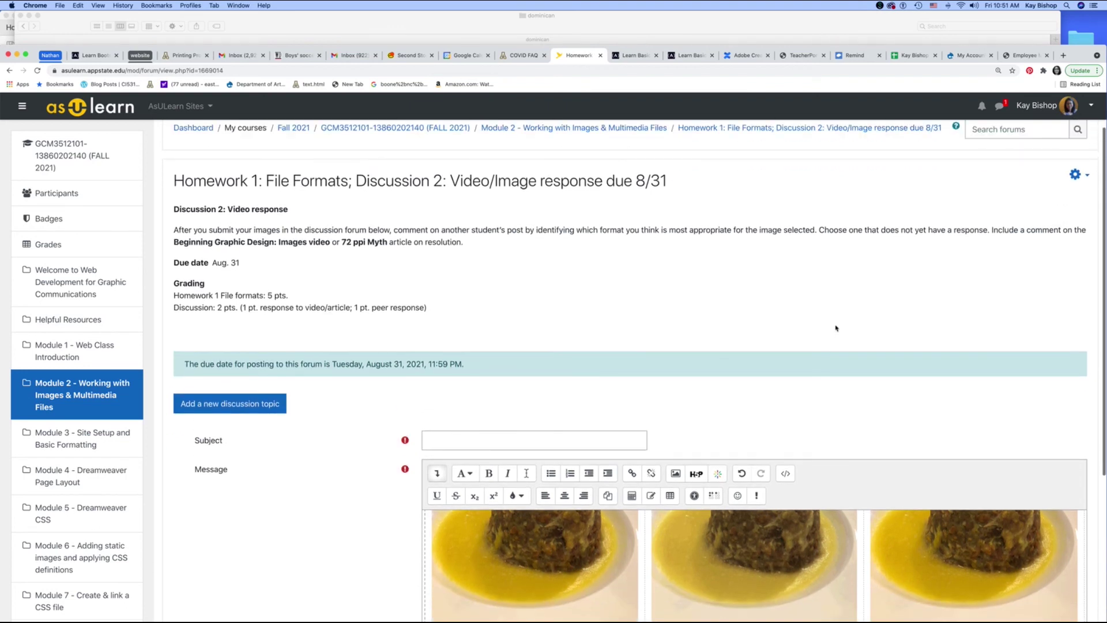
Set the topic's subject to "Instructor sample" and copy the directions' "Include a comment on the" video or article sentence below the image table.
scroll(483, 421, "down", 1)
left_click(483, 423)
type("Instructor sample")
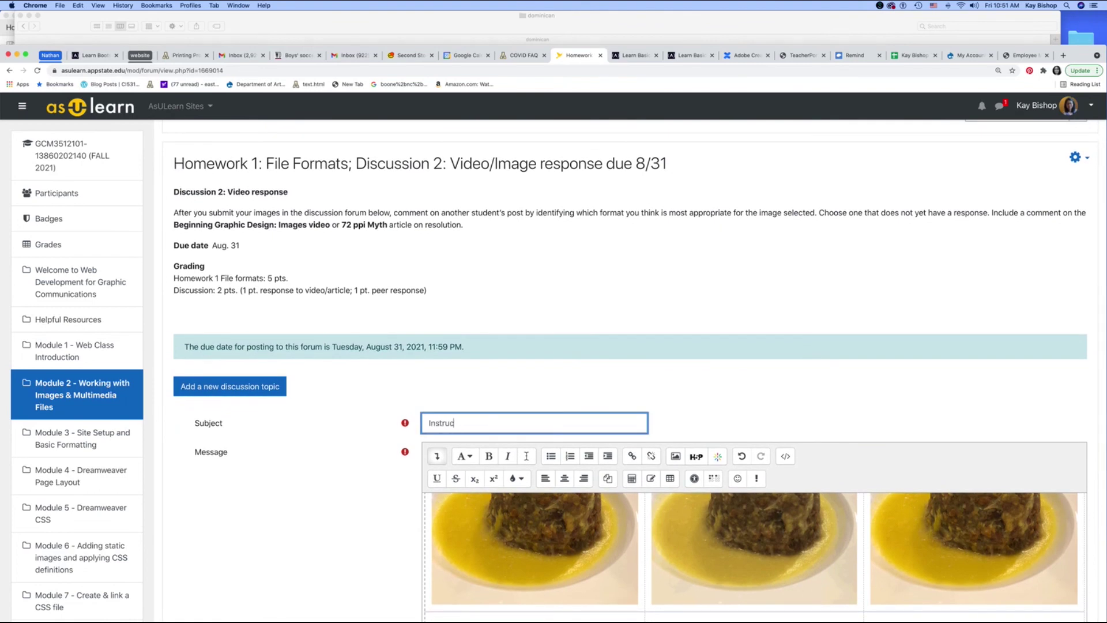
key("Tab")
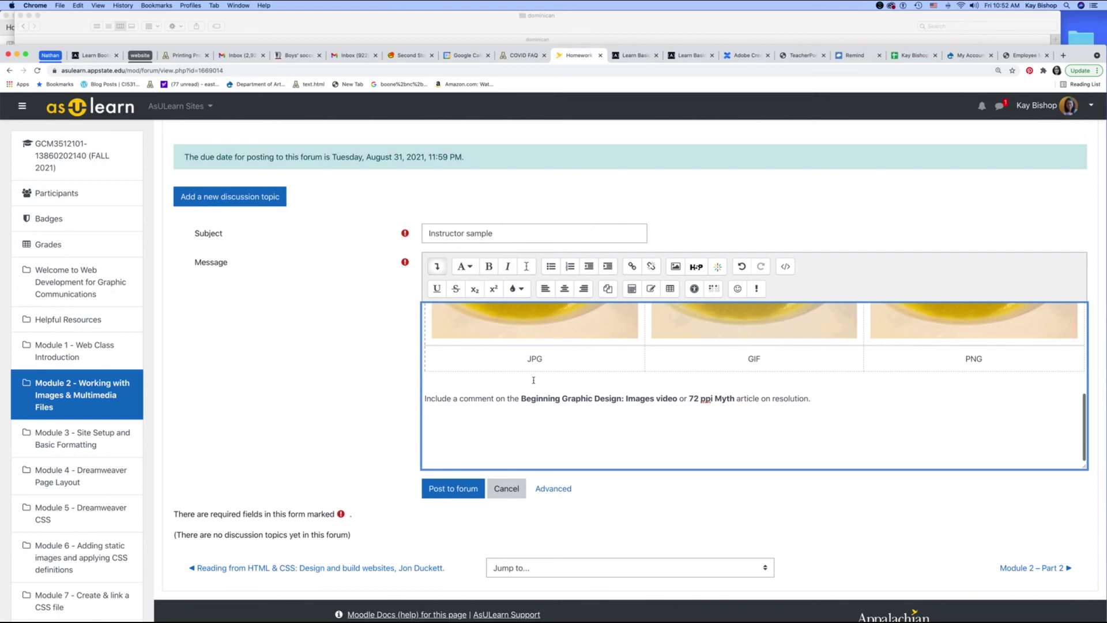
Add "here" after "Include a comment" in the sentence below the table and post the topic to the forum.
left_click(496, 399)
type("here")
left_click(846, 396)
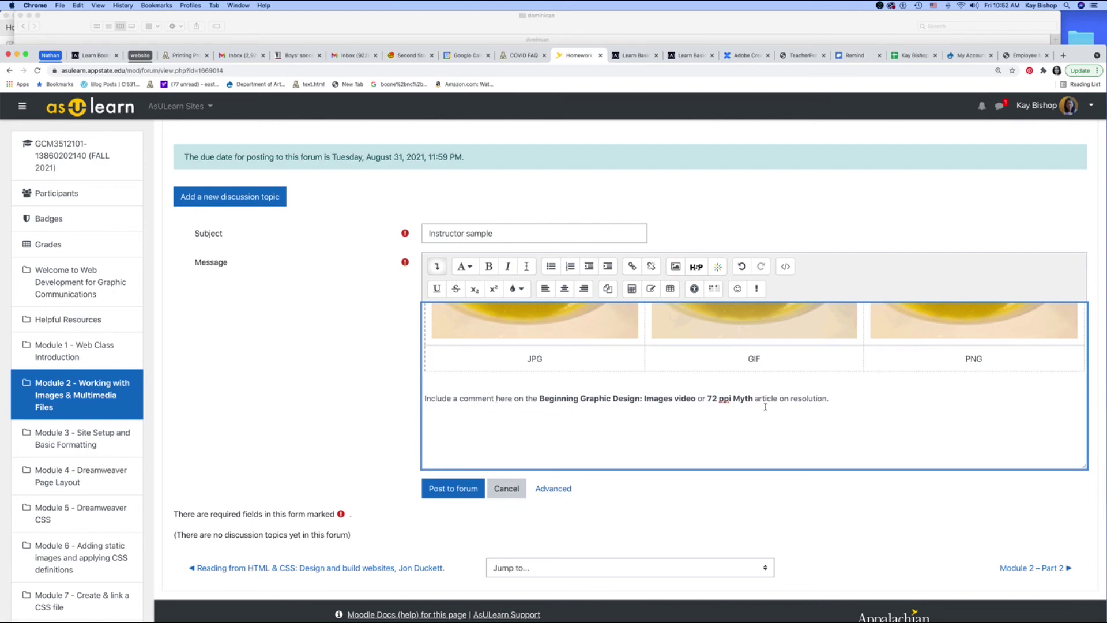
left_click(453, 488)
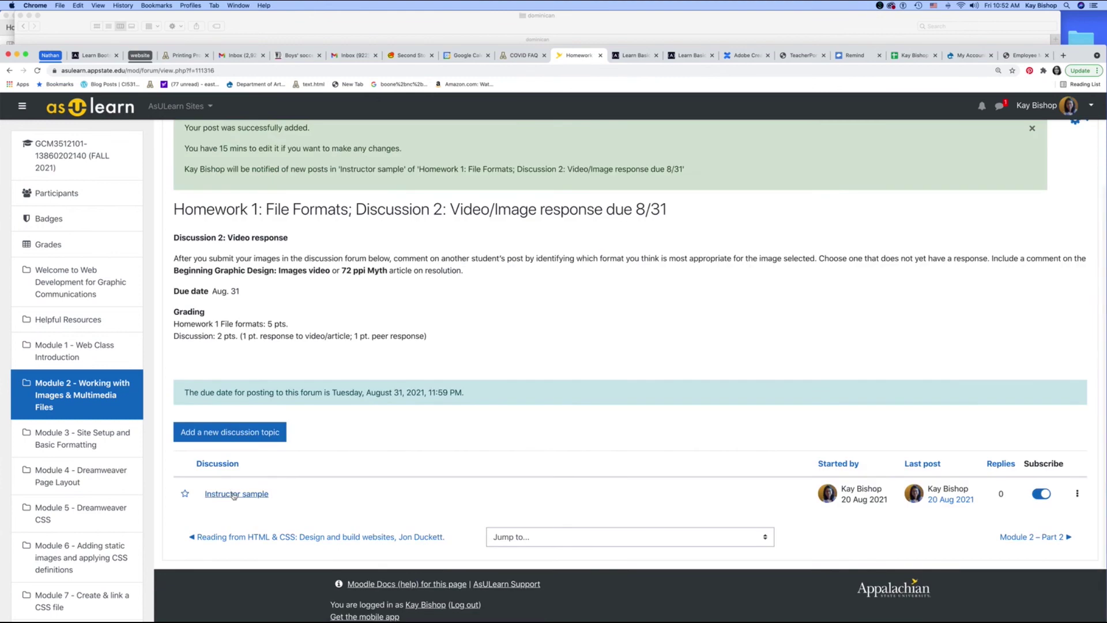
Open the Instructor sample discussion and check its labelled images, comment sentence and post options.
left_click(233, 494)
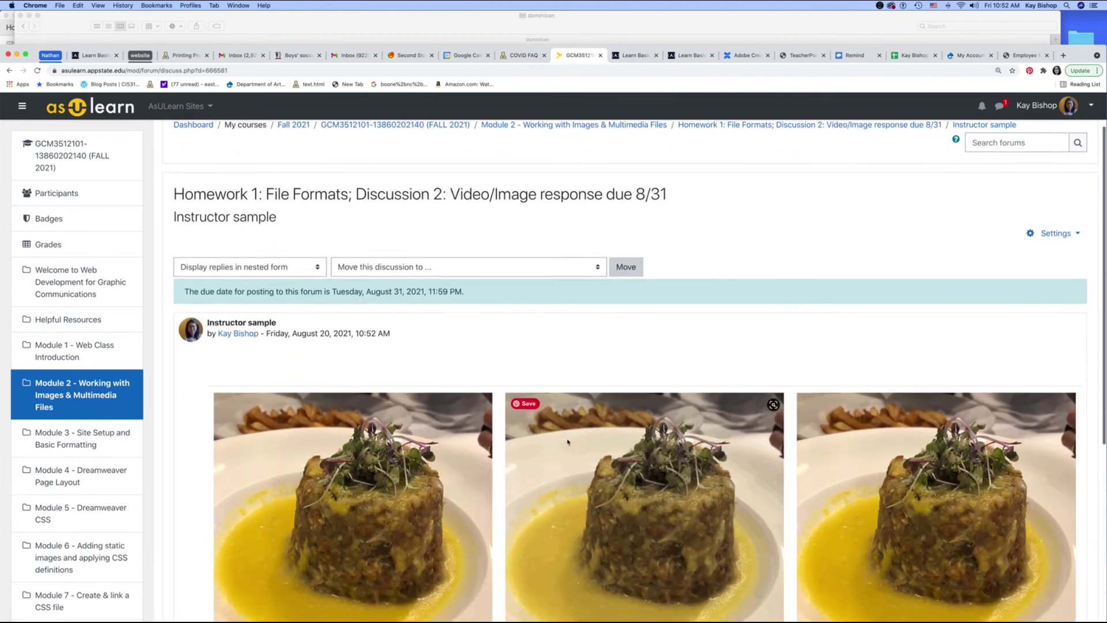
scroll(568, 441, "down", 5)
scroll(568, 441, "down", 2)
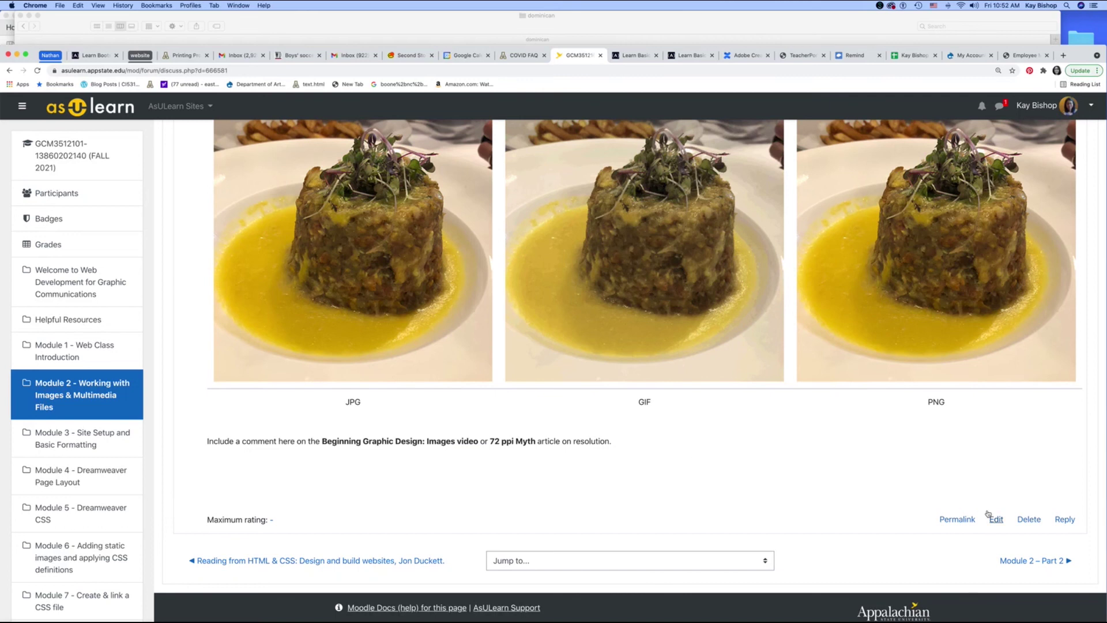
left_click(1036, 492)
scroll(1093, 482, "up", 2)
scroll(1093, 482, "up", 10)
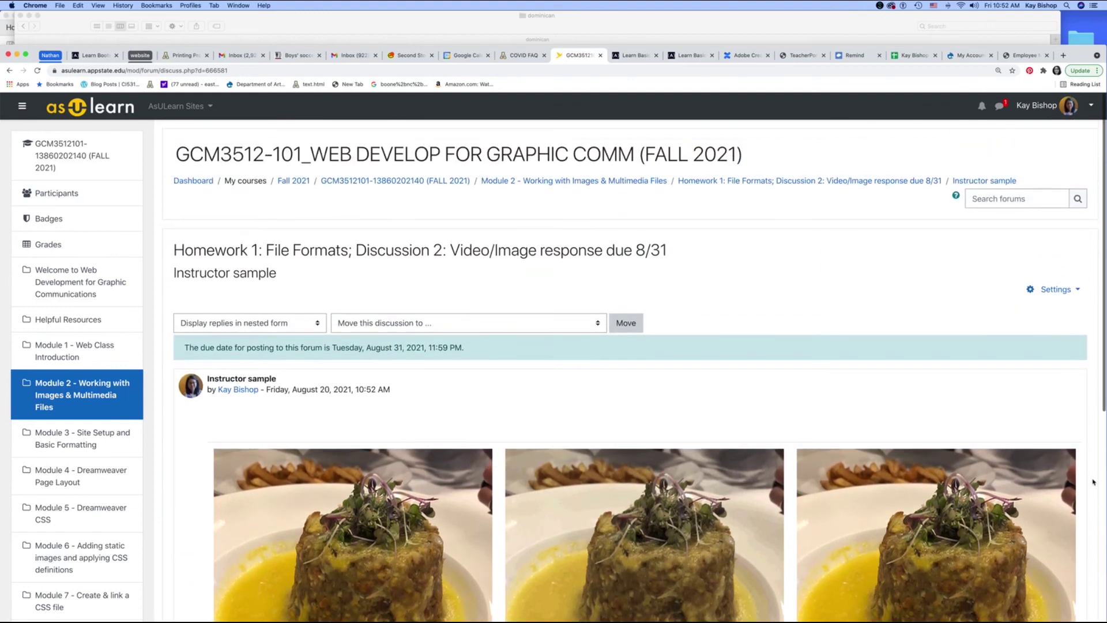
Return to the forum page and highlight the instruction to comment on another student's post about the most appropriate format.
key("super+bracketleft")
left_click_drag(395, 283, 808, 279)
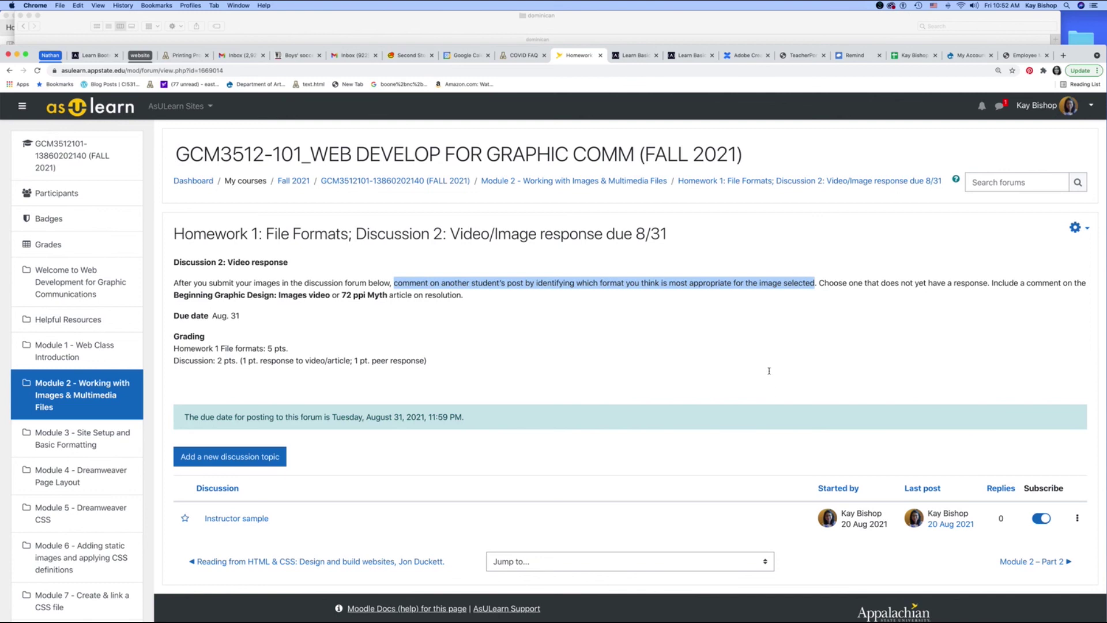
left_click(779, 387)
Reopen the Instructor sample discussion and start a reply to the post.
scroll(773, 388, "down", 2)
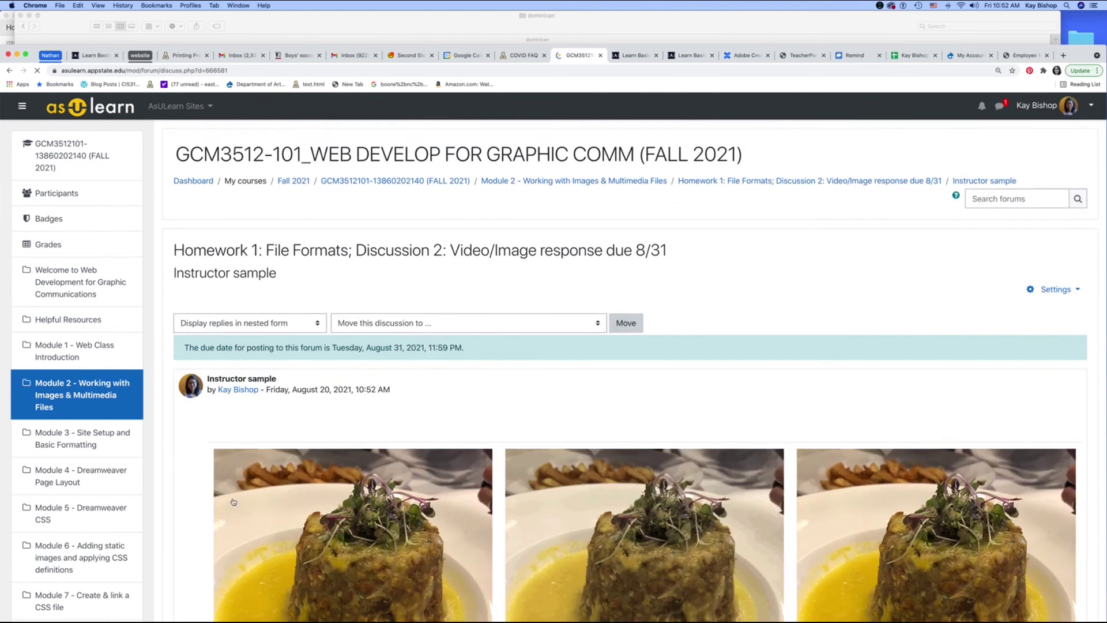
scroll(794, 408, "down", 3)
scroll(796, 408, "down", 10)
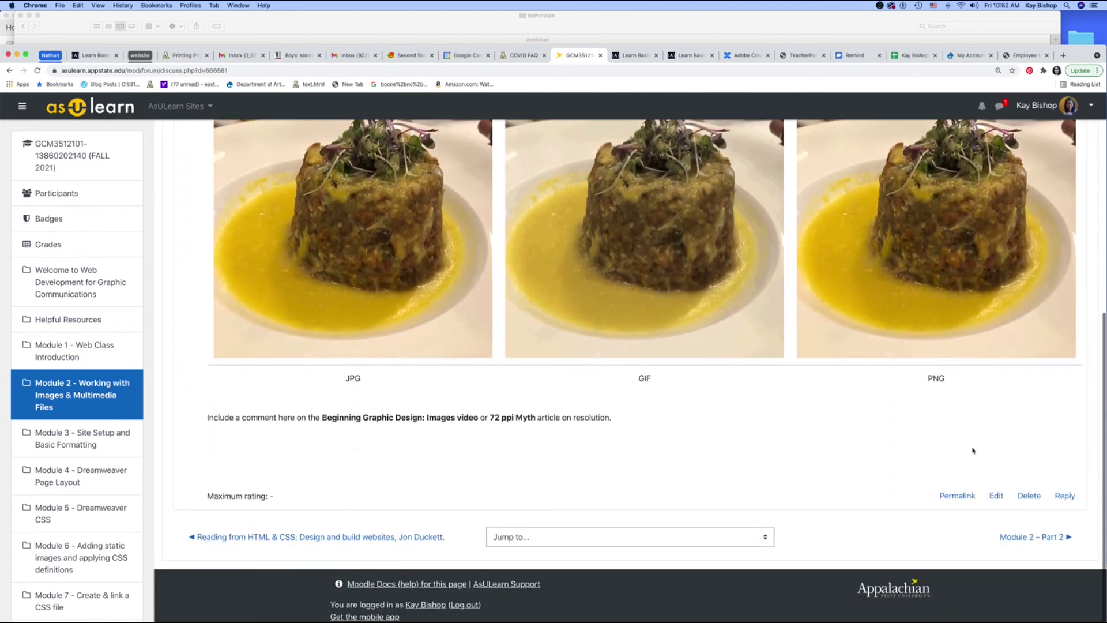
left_click(1064, 496)
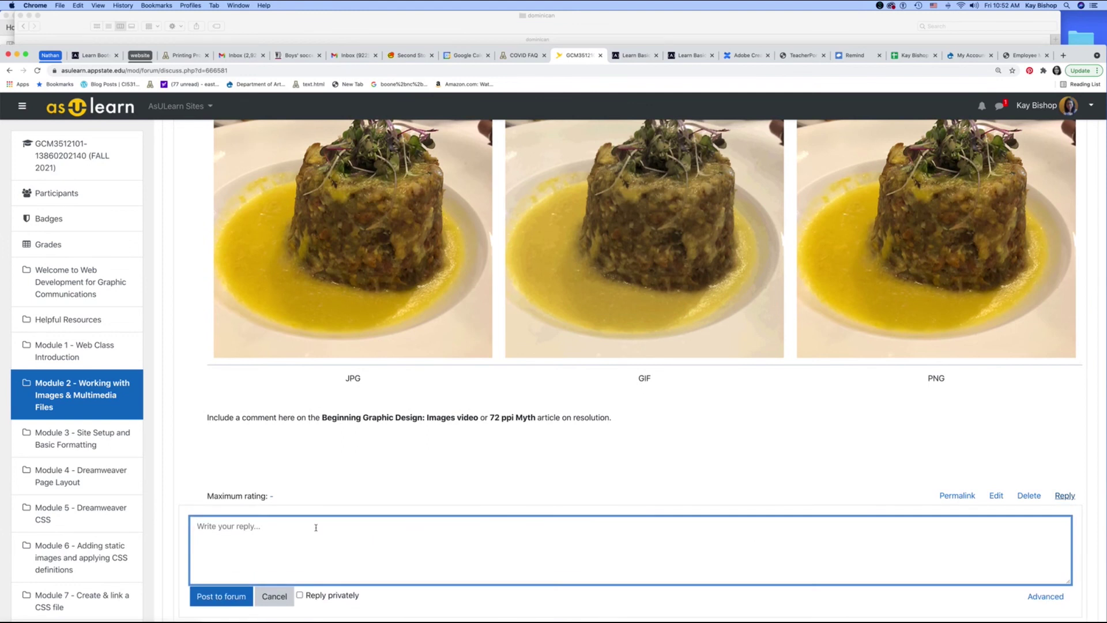
Post the reply "Identify which format is best for this type of image (based on what you learned from the reading)." to the forum.
type("Include a comment here on the Beginning Graphic Design: Images video or 72 ppi Myth article on resolution.")
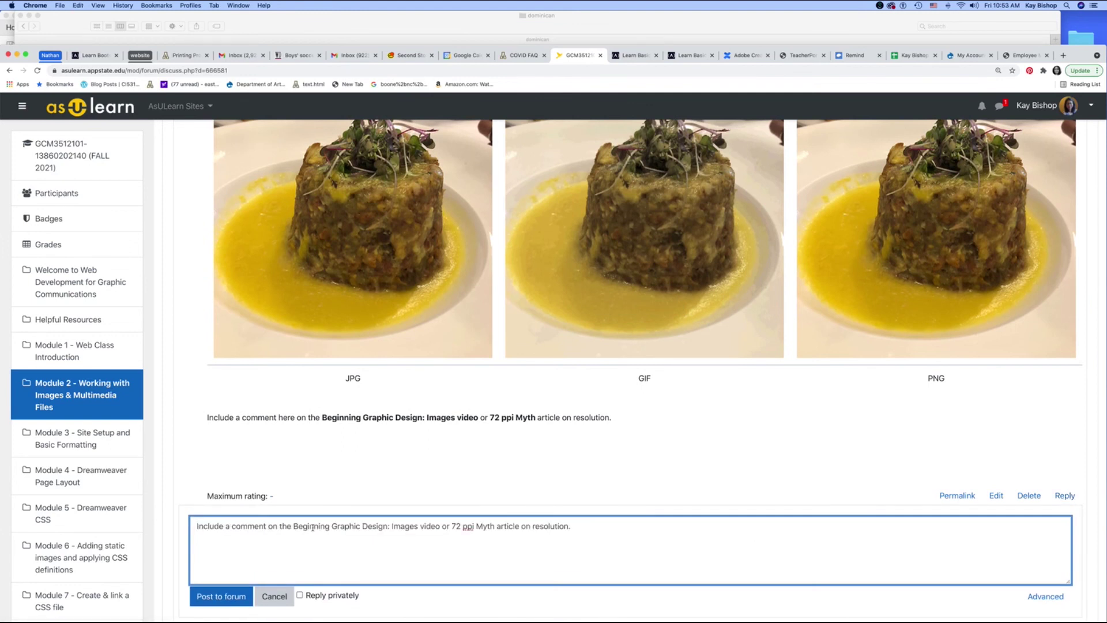
key("super+a")
type("Identy")
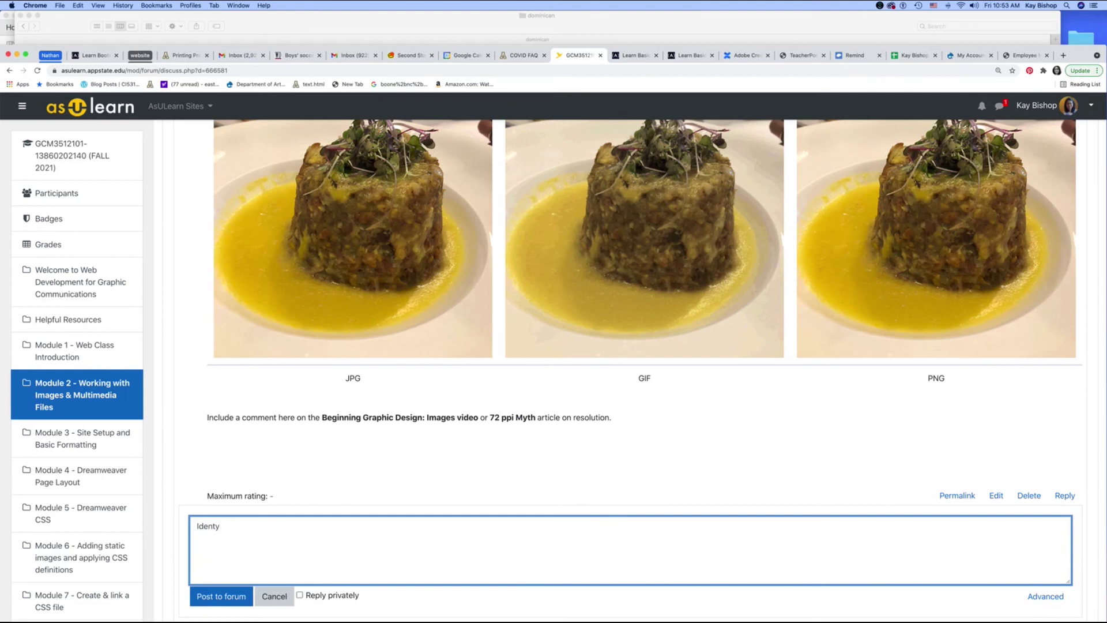
type("iify which format is best for this type of image")
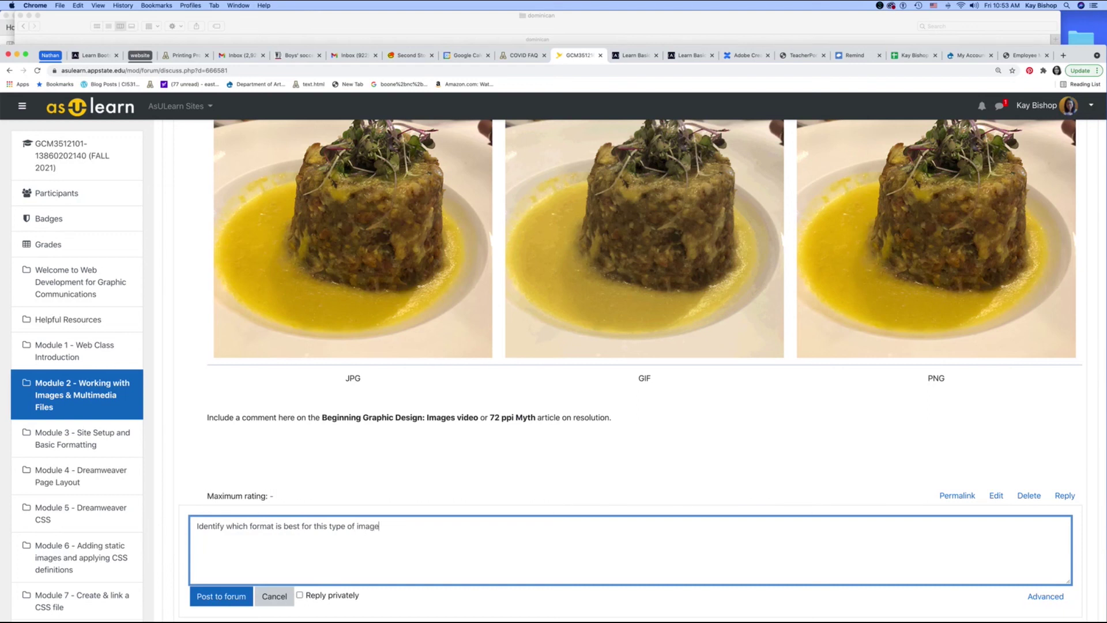
type(" (based on what you learned from the reading).")
left_click(232, 597)
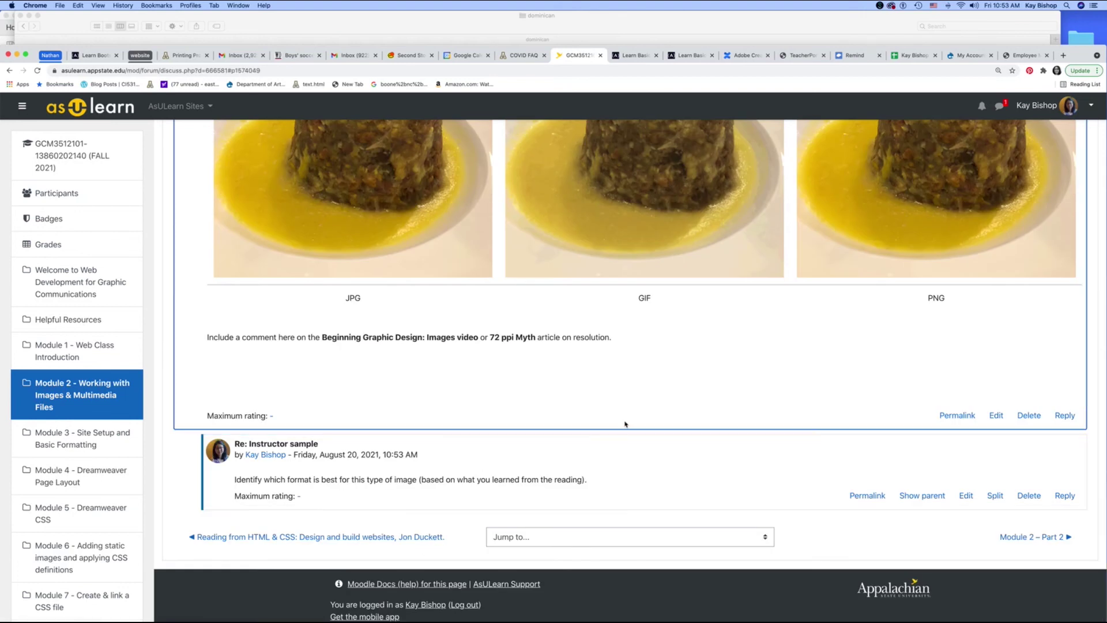
Leave the Instructor sample discussion and return through the forum page to the Module 2 section of the course page.
key("super+bracketleft")
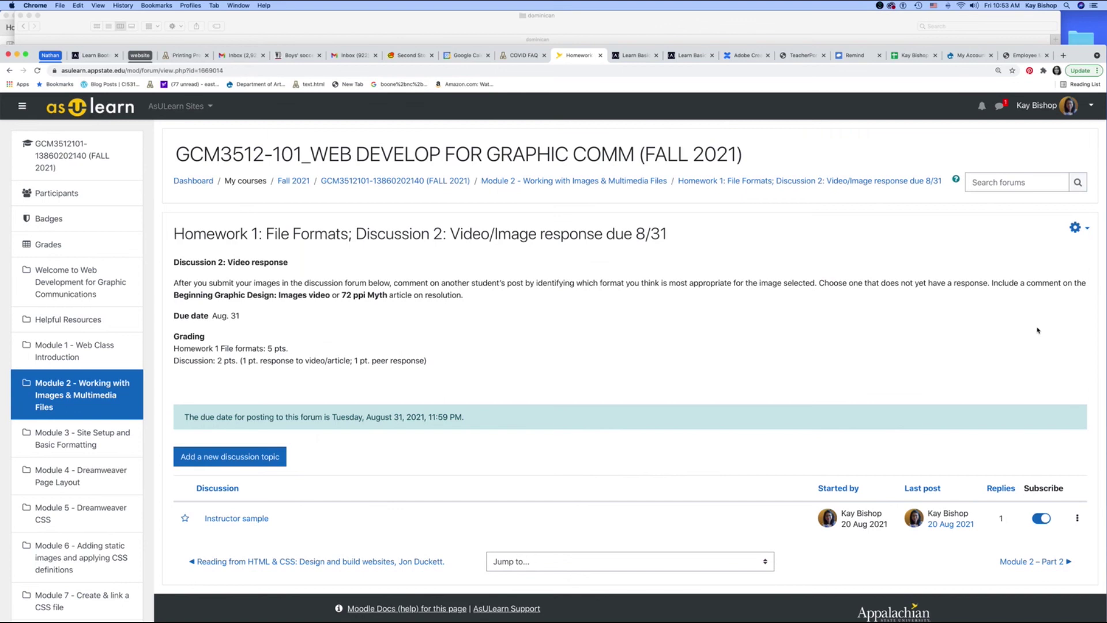
key("shift+Tab")
key("shift+Tab")
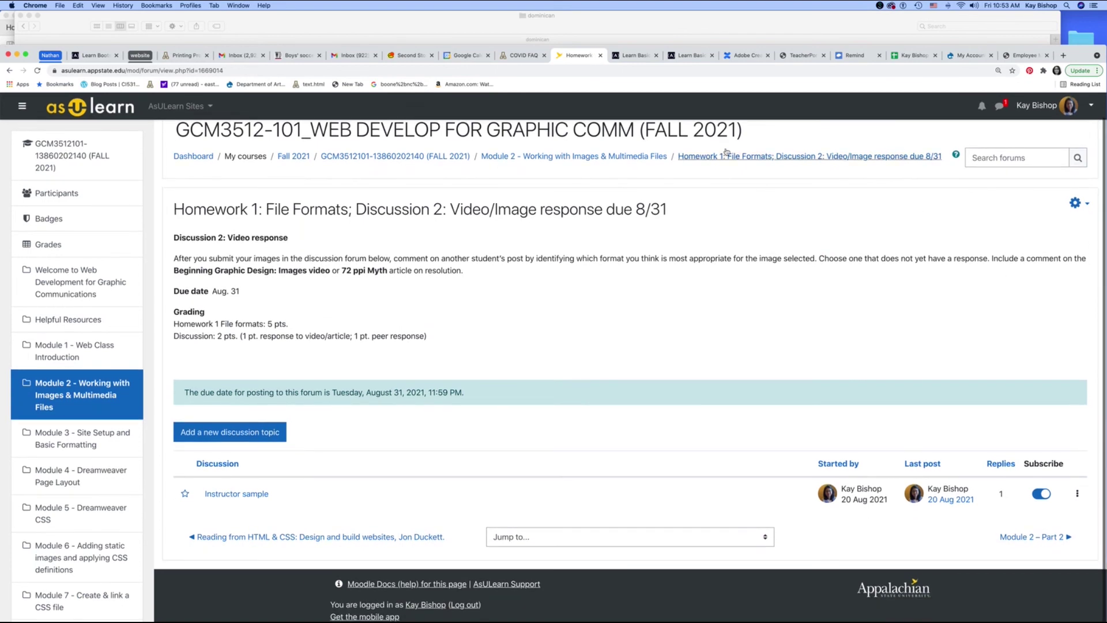
key("Return")
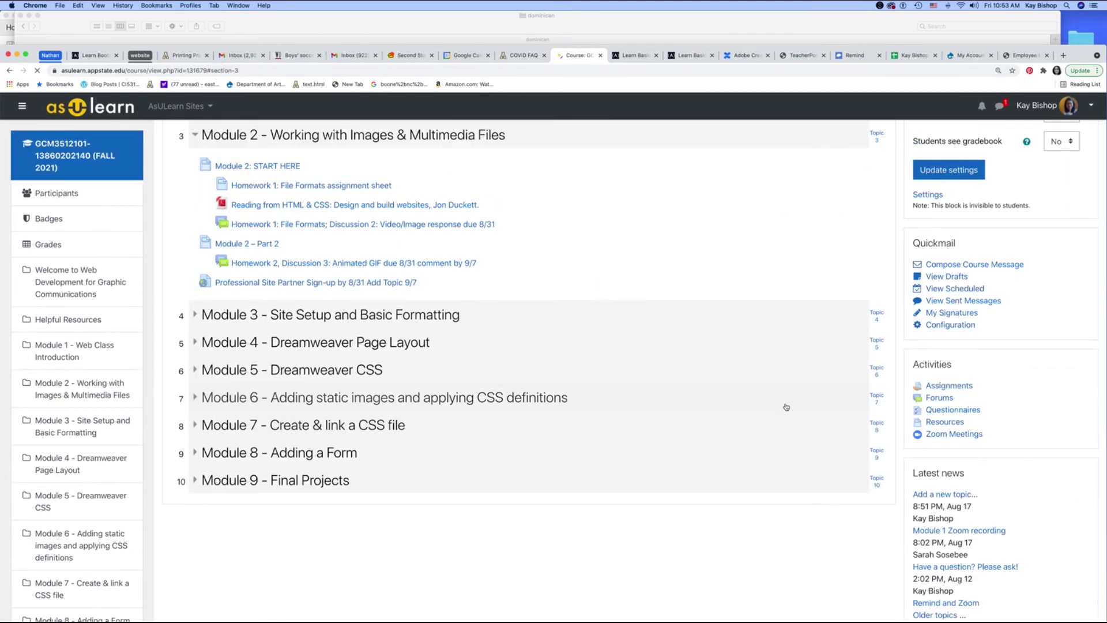
Look through the instructions and videos on the Module 2: START HERE page and continue to its linked Part 2 page.
left_click(257, 166)
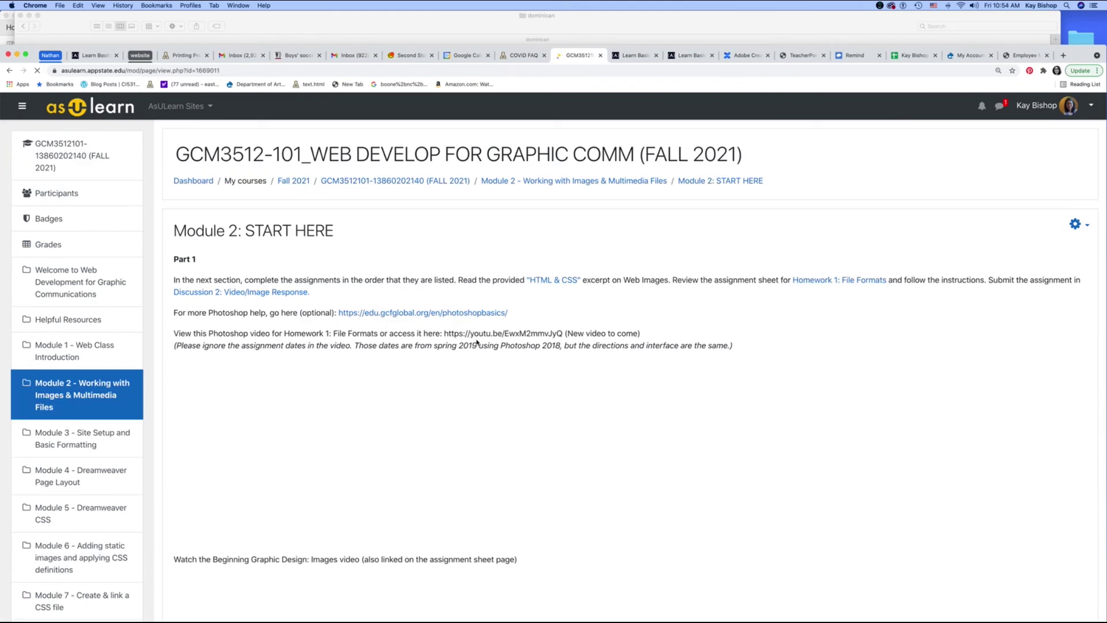
scroll(699, 361, "down", 2)
scroll(700, 361, "down", 5)
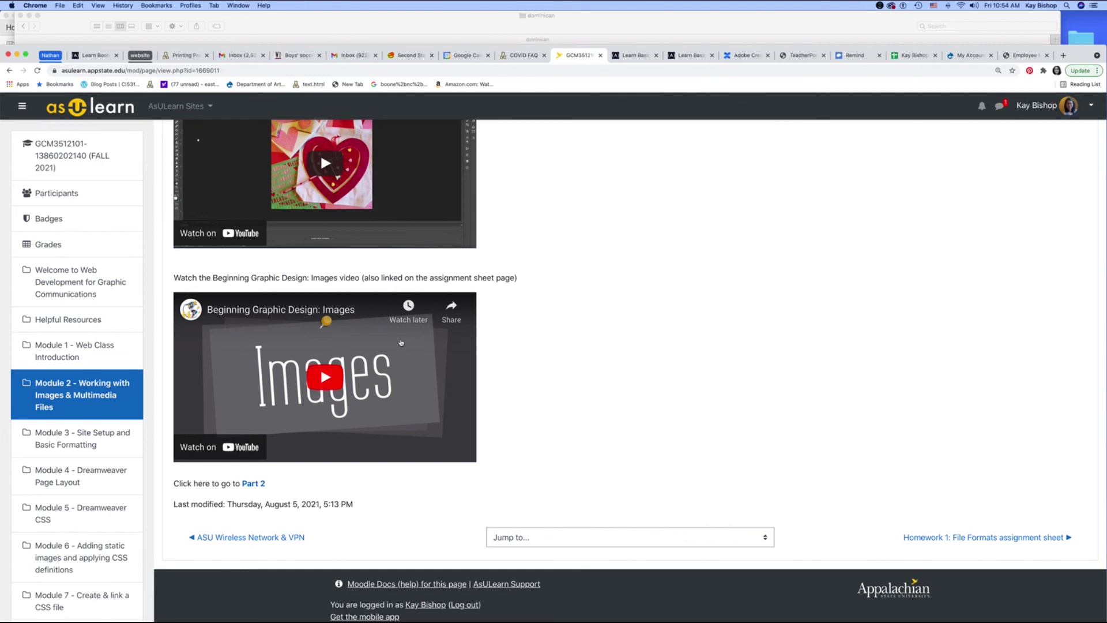
left_click(254, 484)
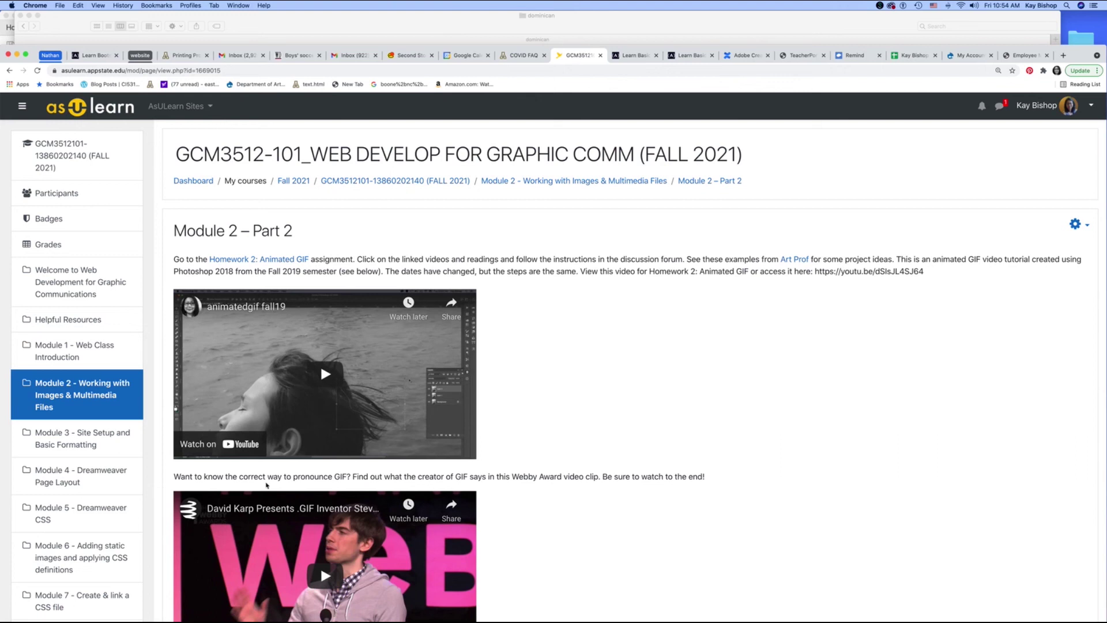
scroll(594, 379, "down", 1)
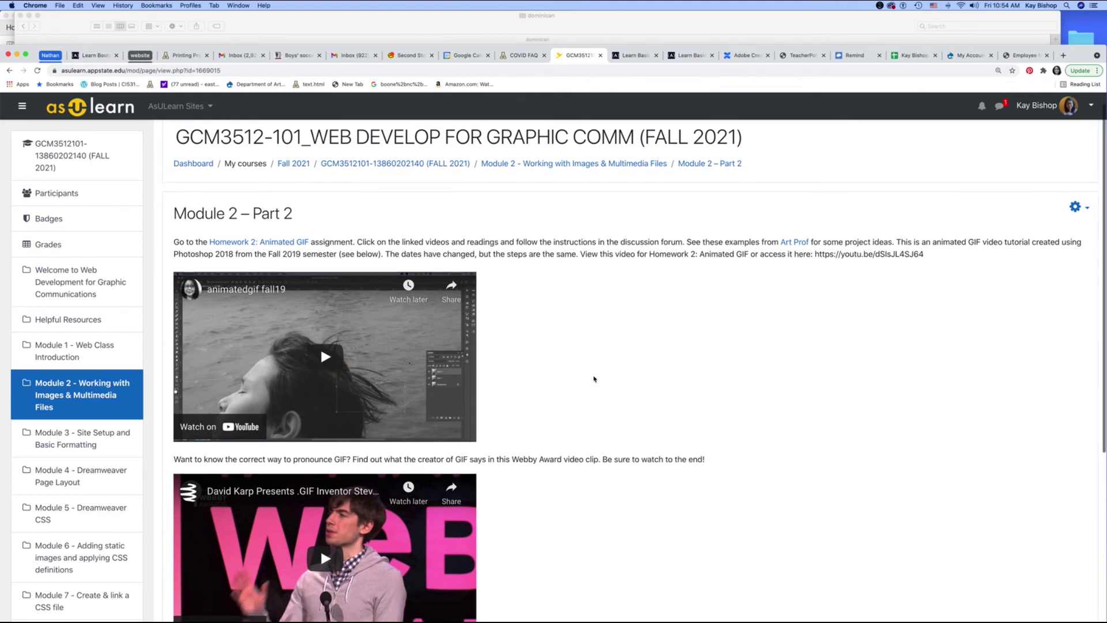